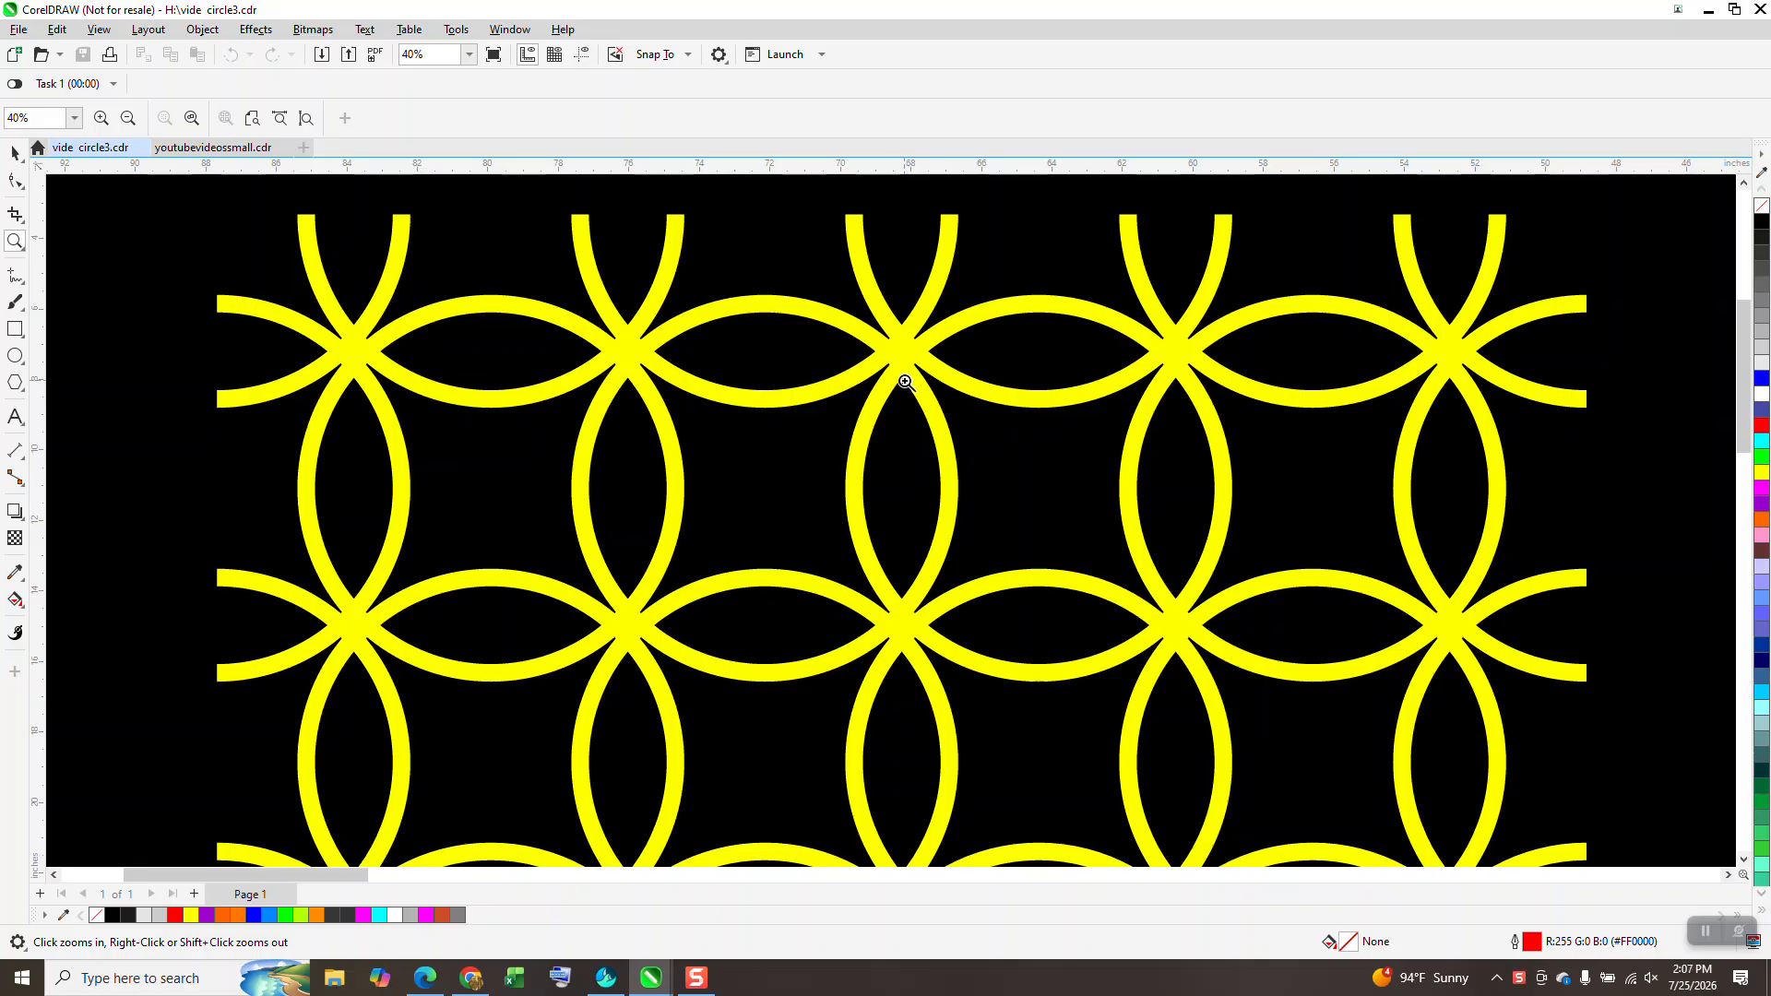
Step: Zoom out from 40% to 7% to see the whole ring pattern and the spare page
scroll(819, 605, down, 4)
scroll(850, 581, down, 3)
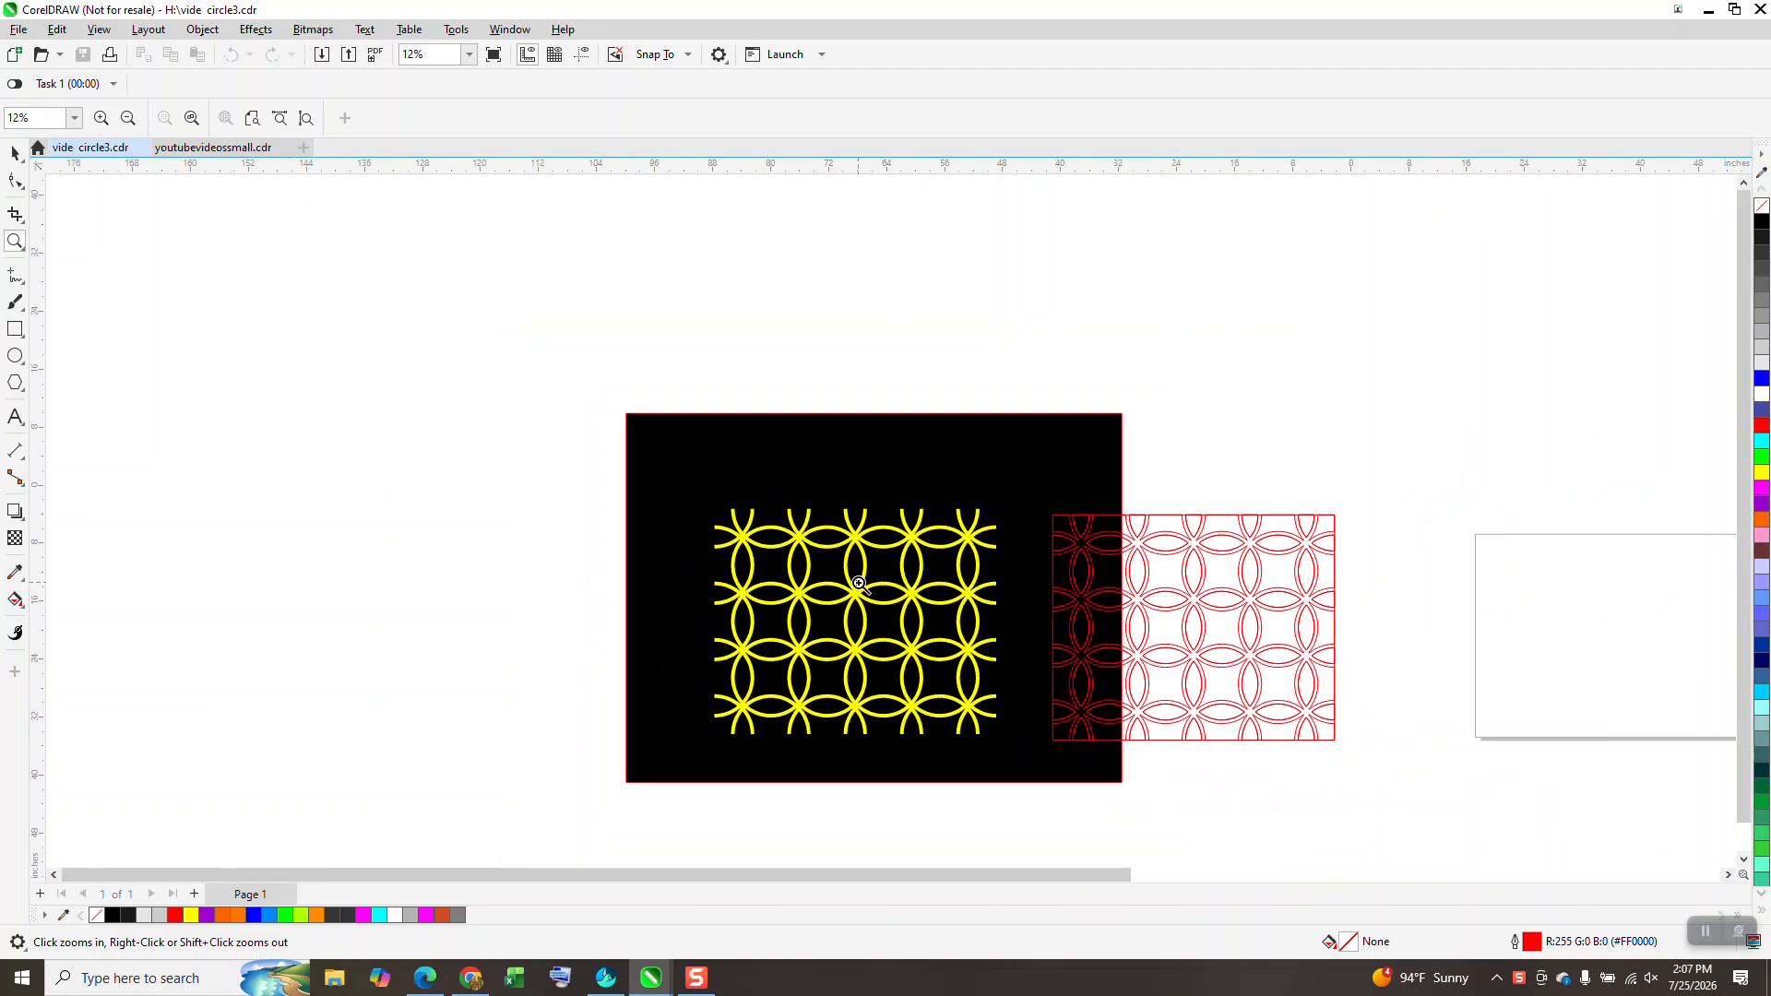
scroll(465, 322, down, 1)
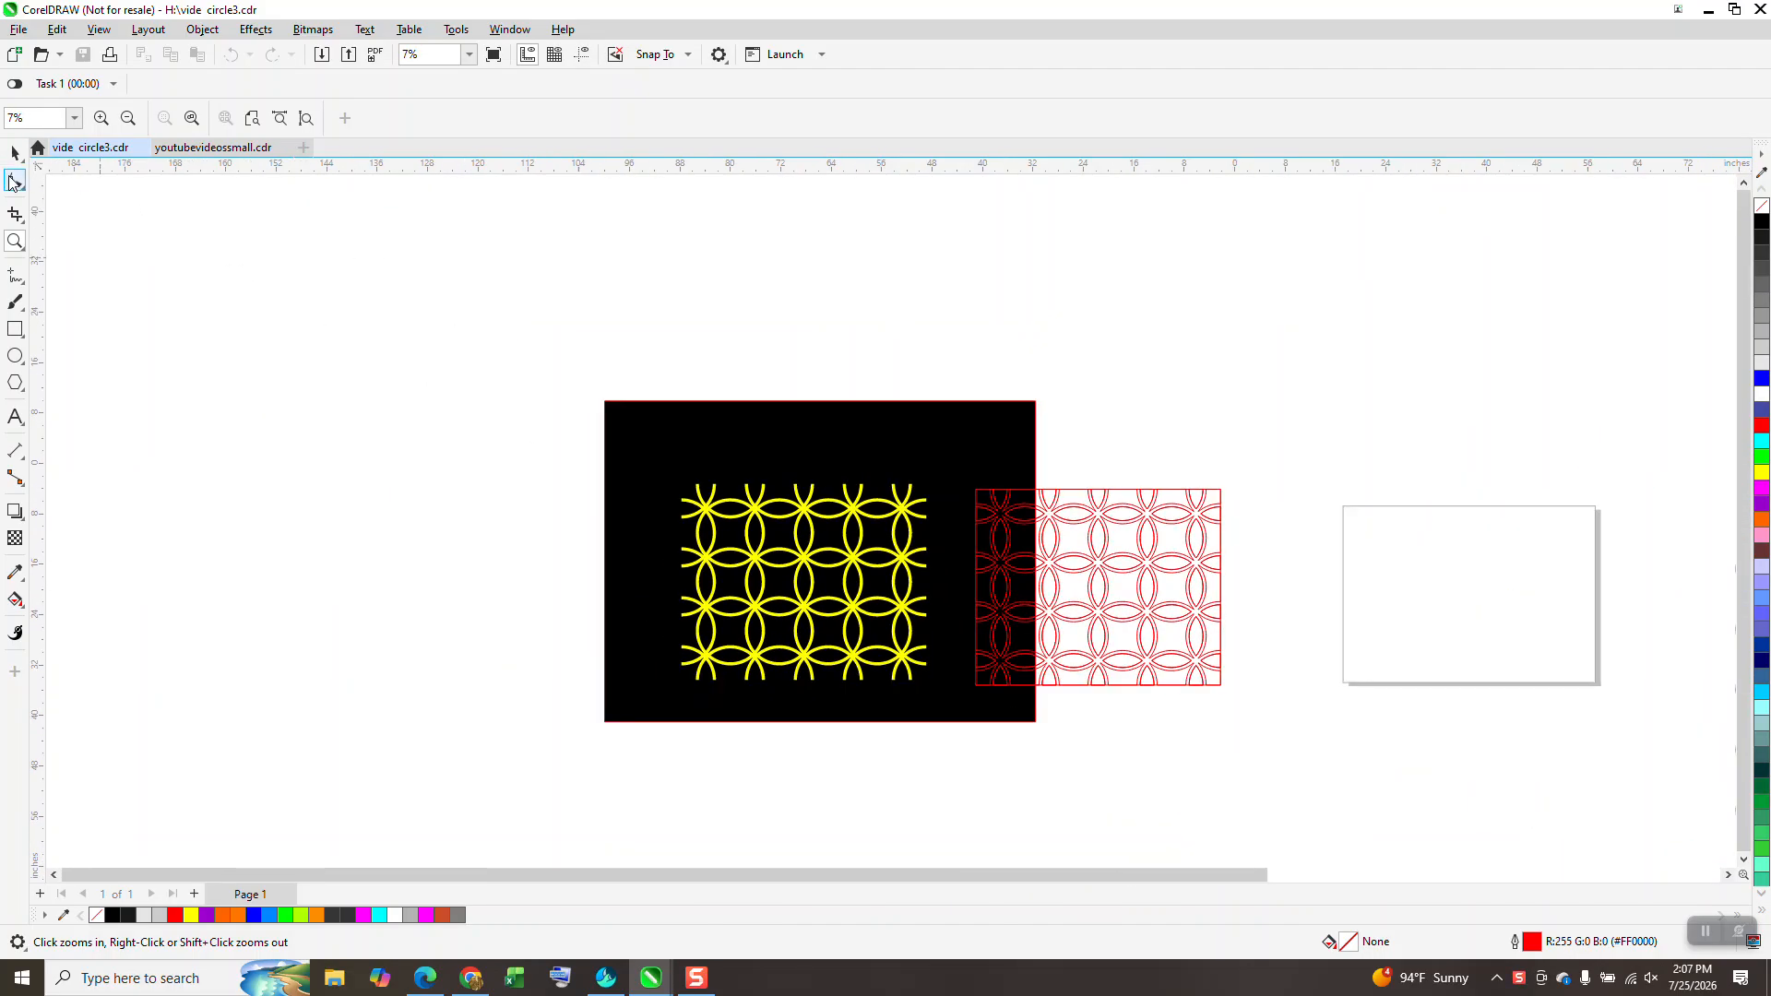
Step: Draw a 9.13" square centred on the empty page and rotate it 45°
click(15, 242)
drag(1299, 486, 1623, 743)
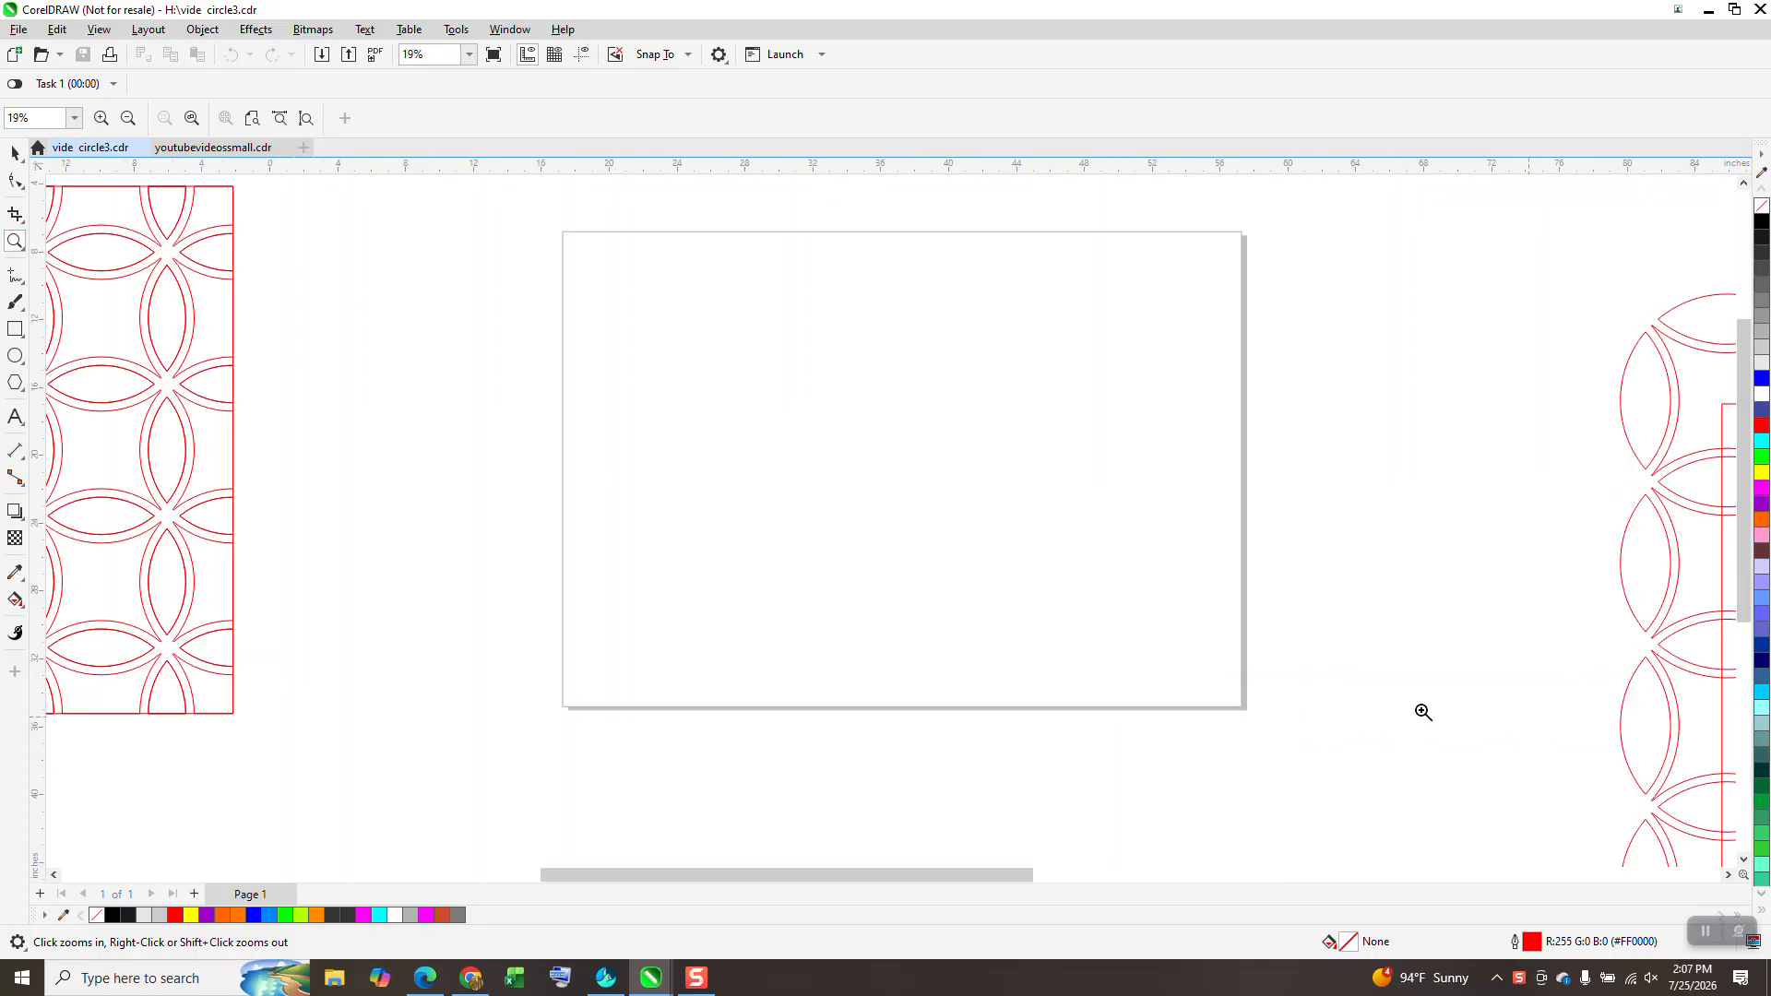
click(14, 329)
drag(997, 375, 907, 531)
key(p)
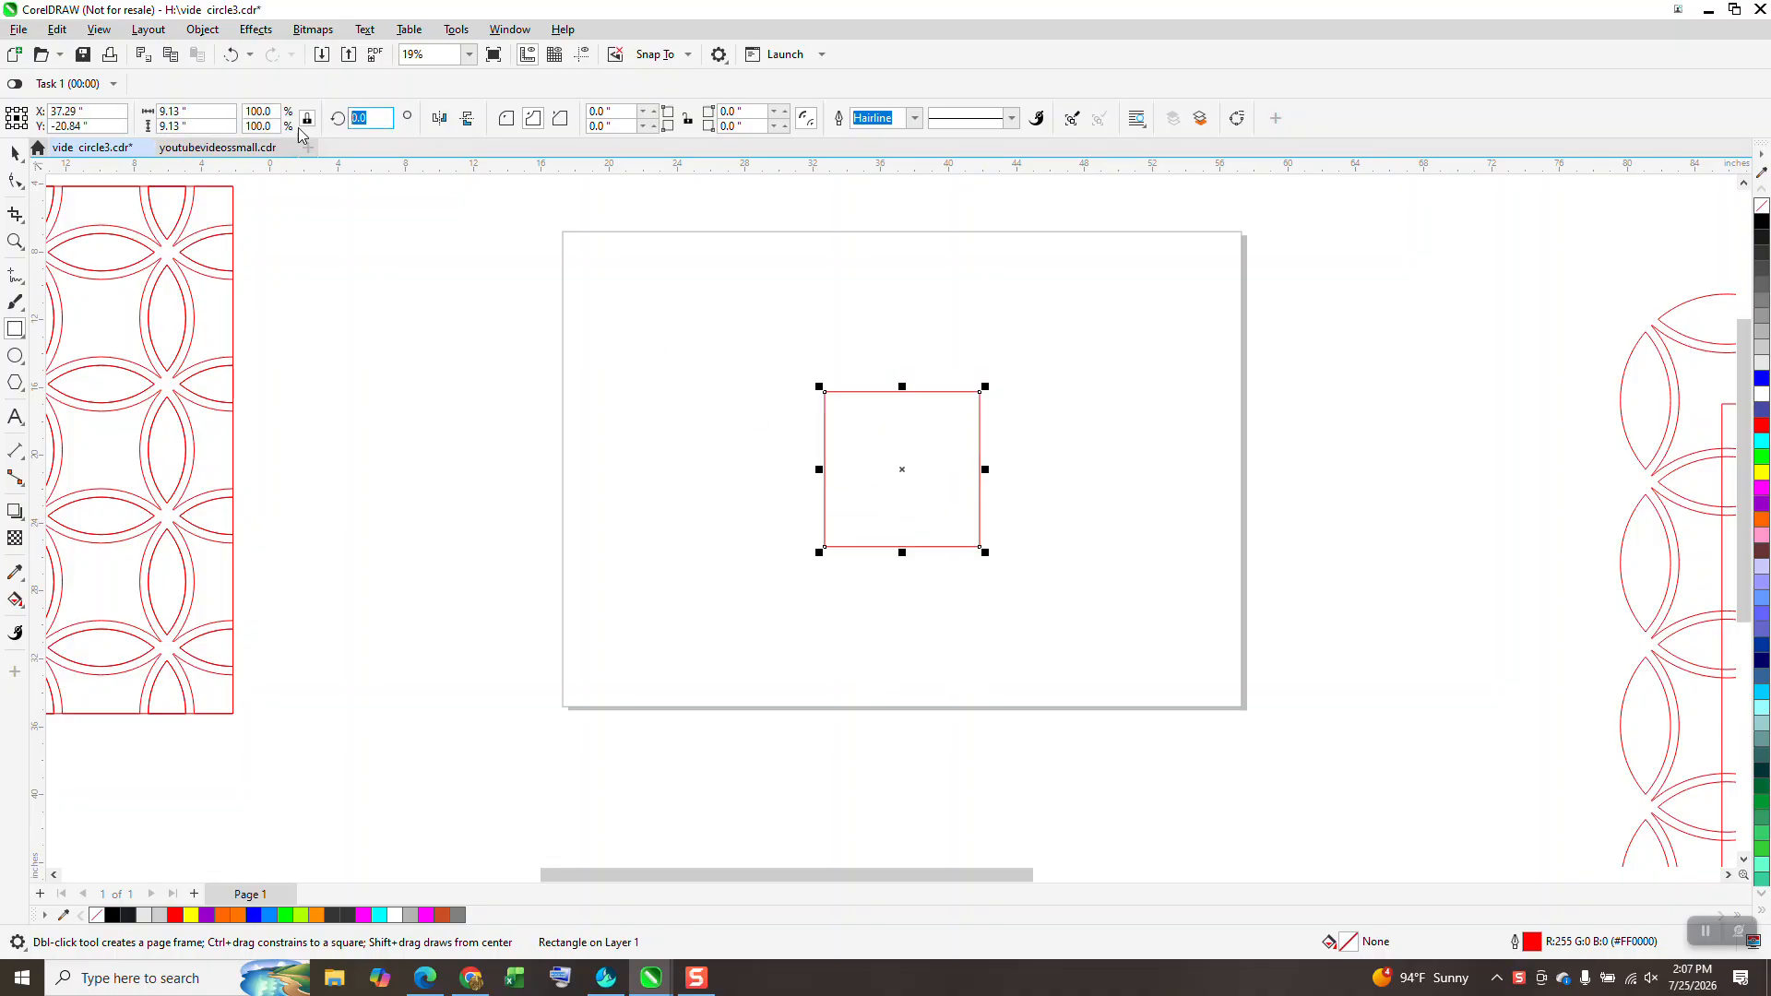
text(45)
key(Return)
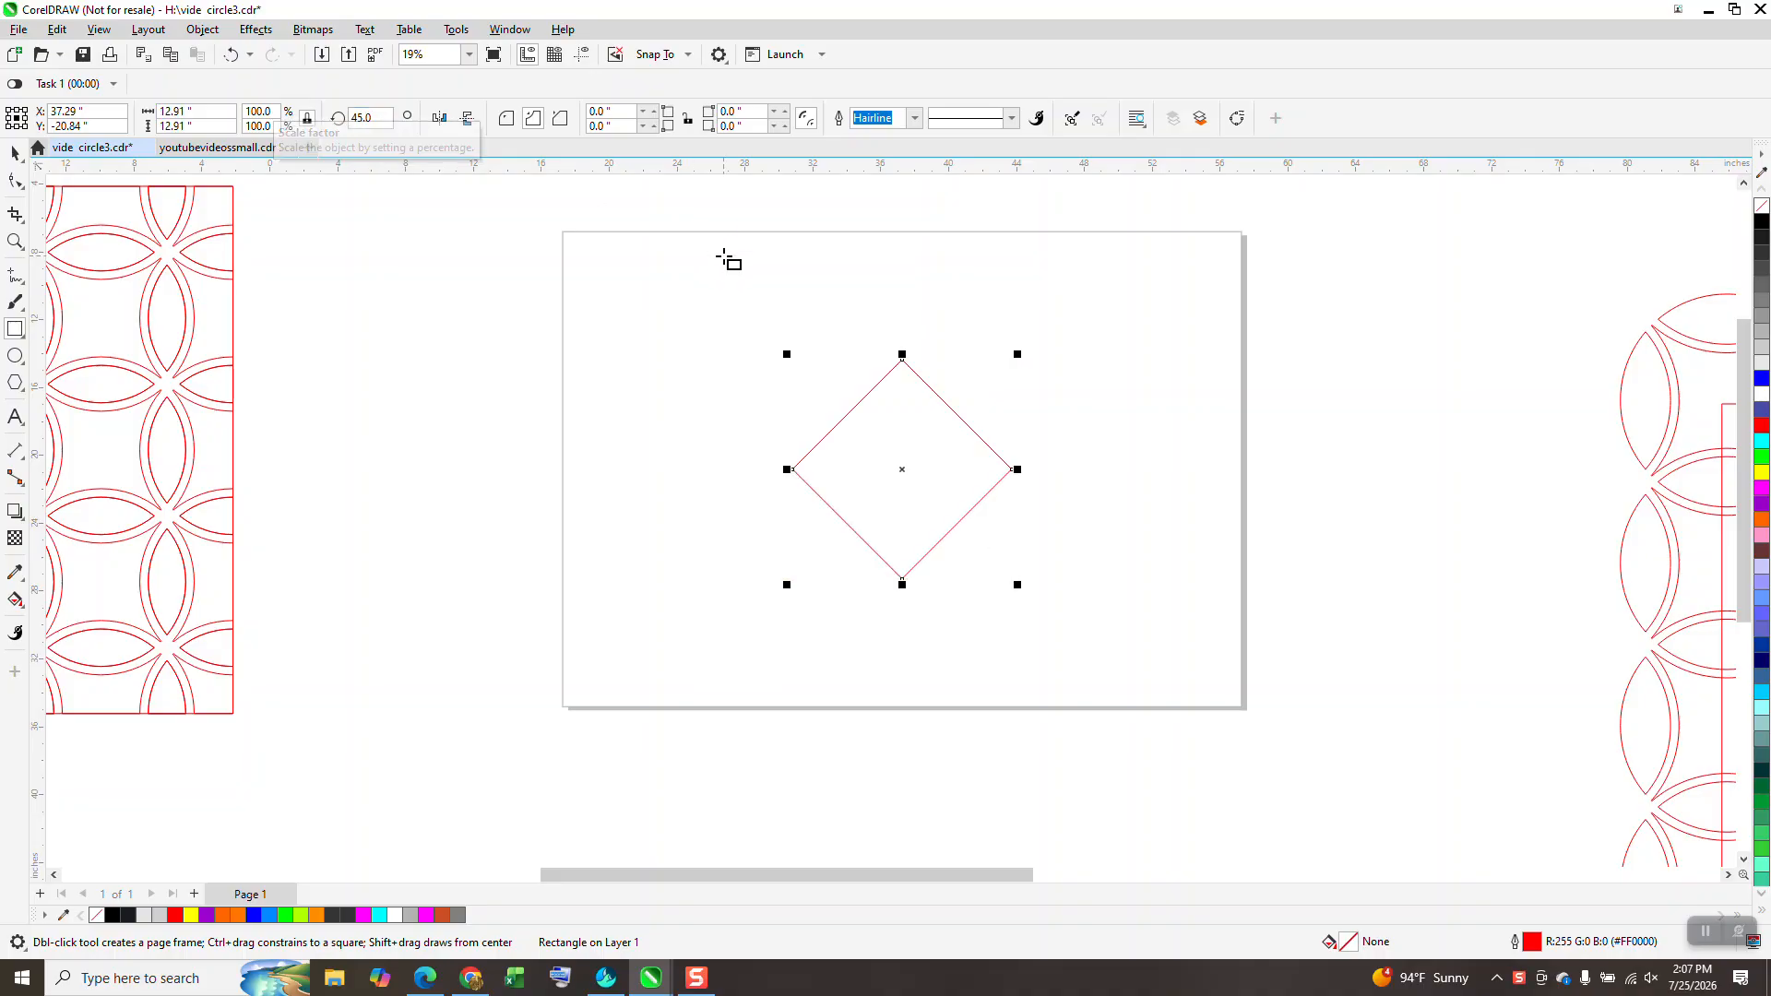
Step: Curve the diamond's corners inward into a concave four-pointed star and zoom in on it
click(16, 182)
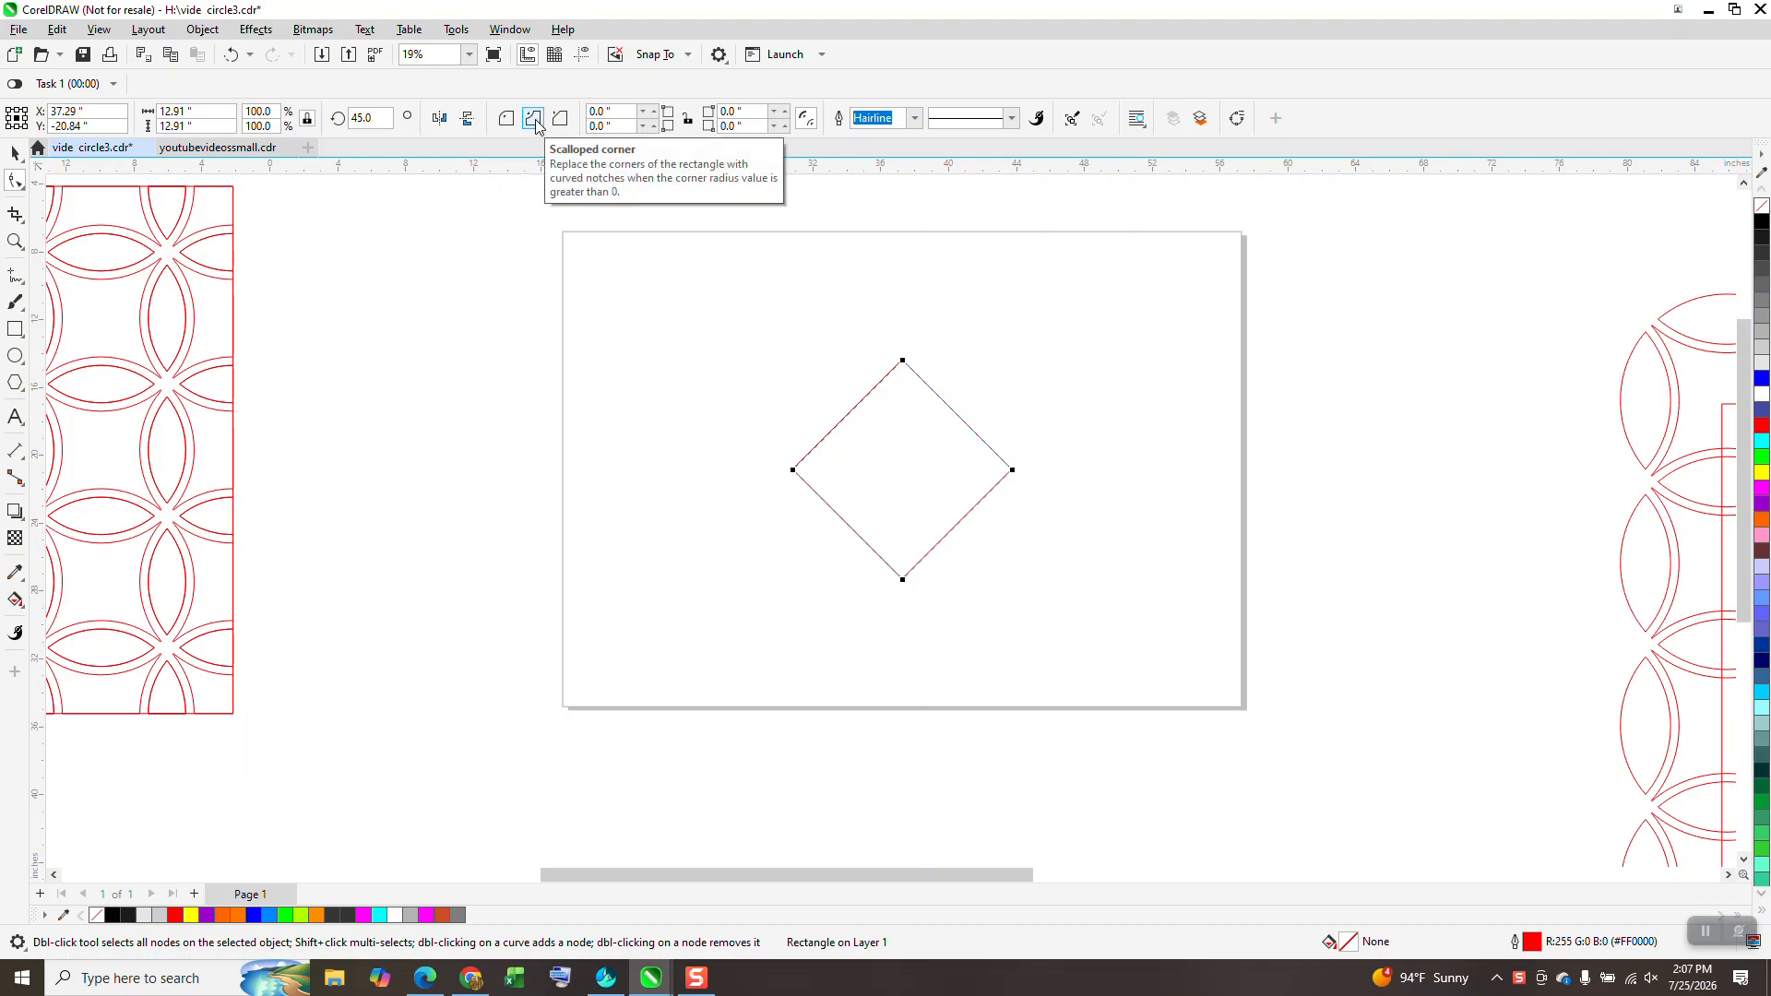
drag(902, 363, 904, 512)
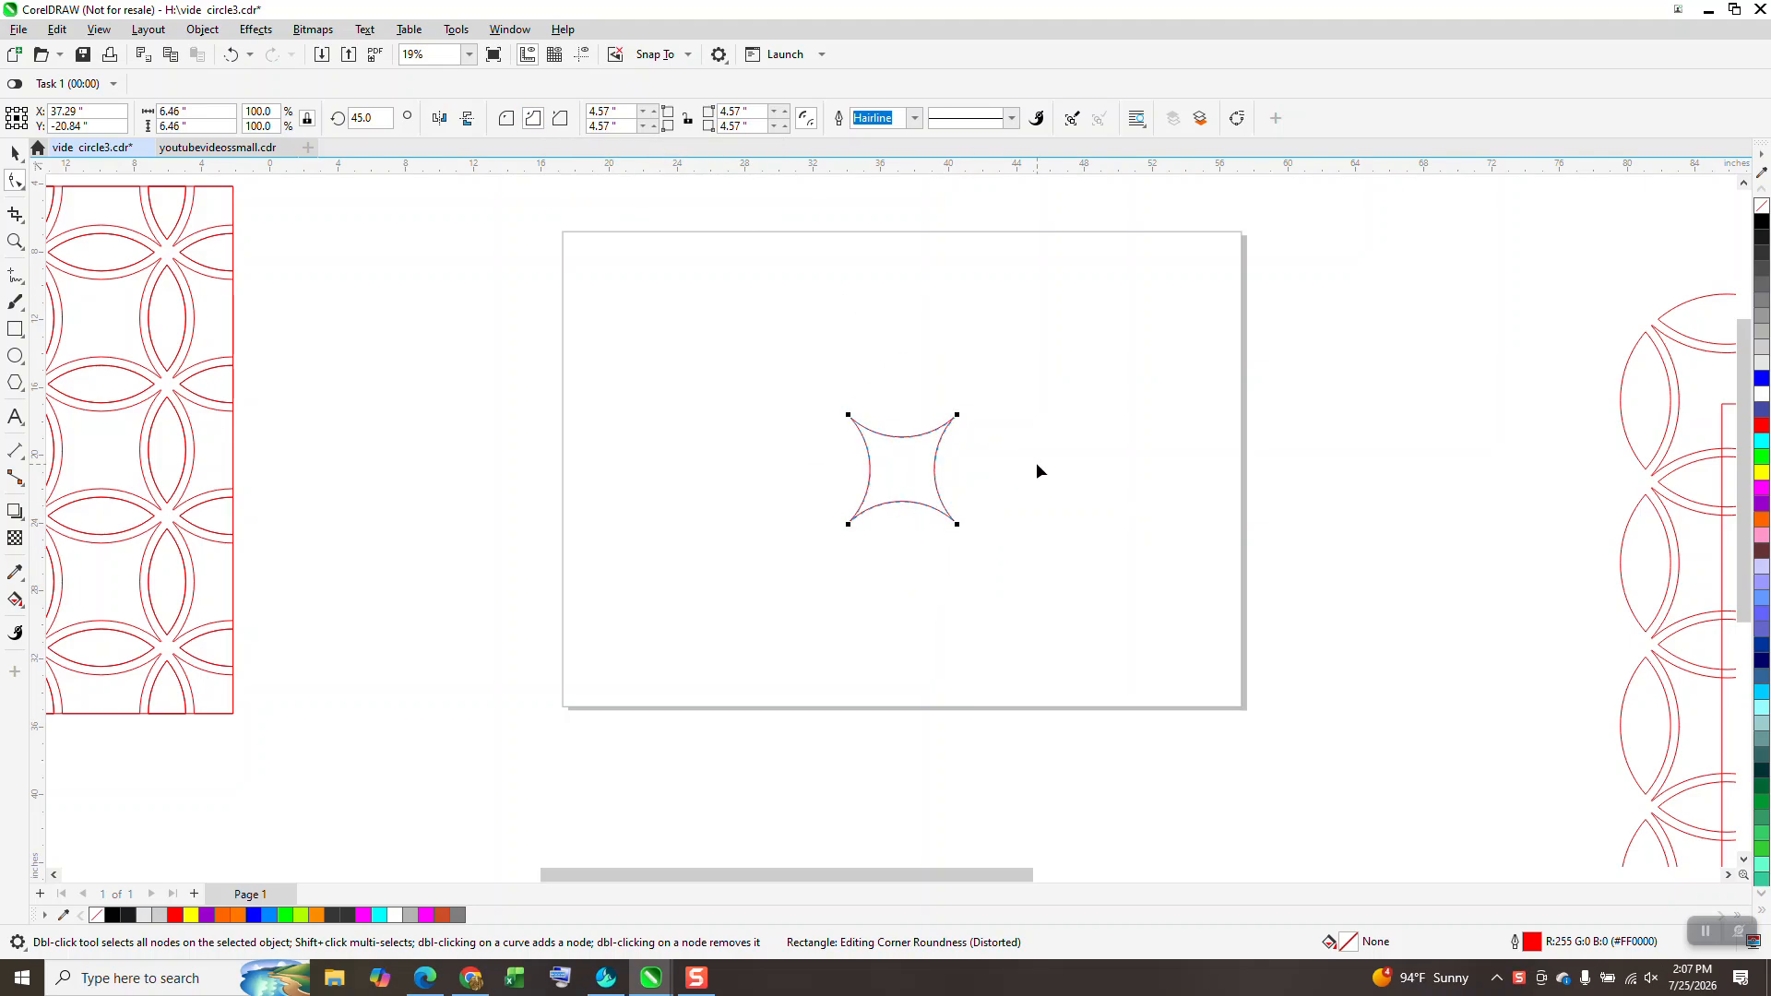
click(14, 243)
drag(794, 403, 1164, 626)
Step: Mirror a copy of the star to its right and Smart Fill the overlapping lens yellow
double_click(14, 154)
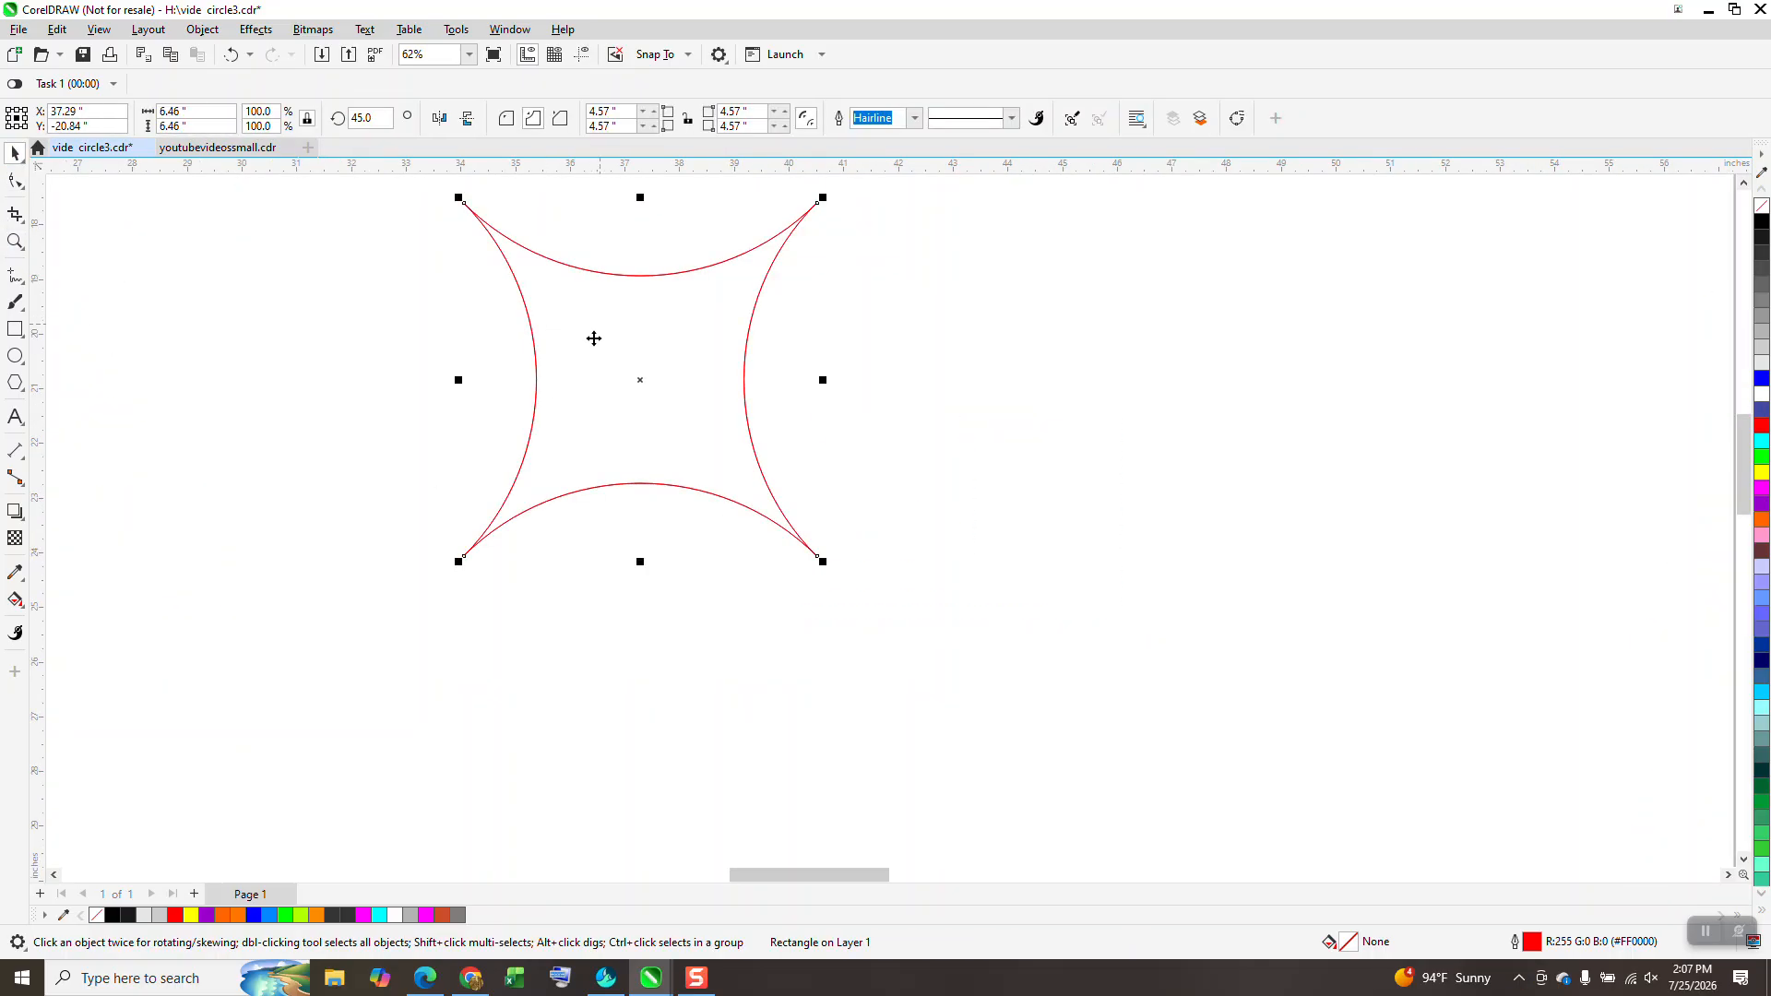
drag(460, 381, 882, 424)
click(15, 600)
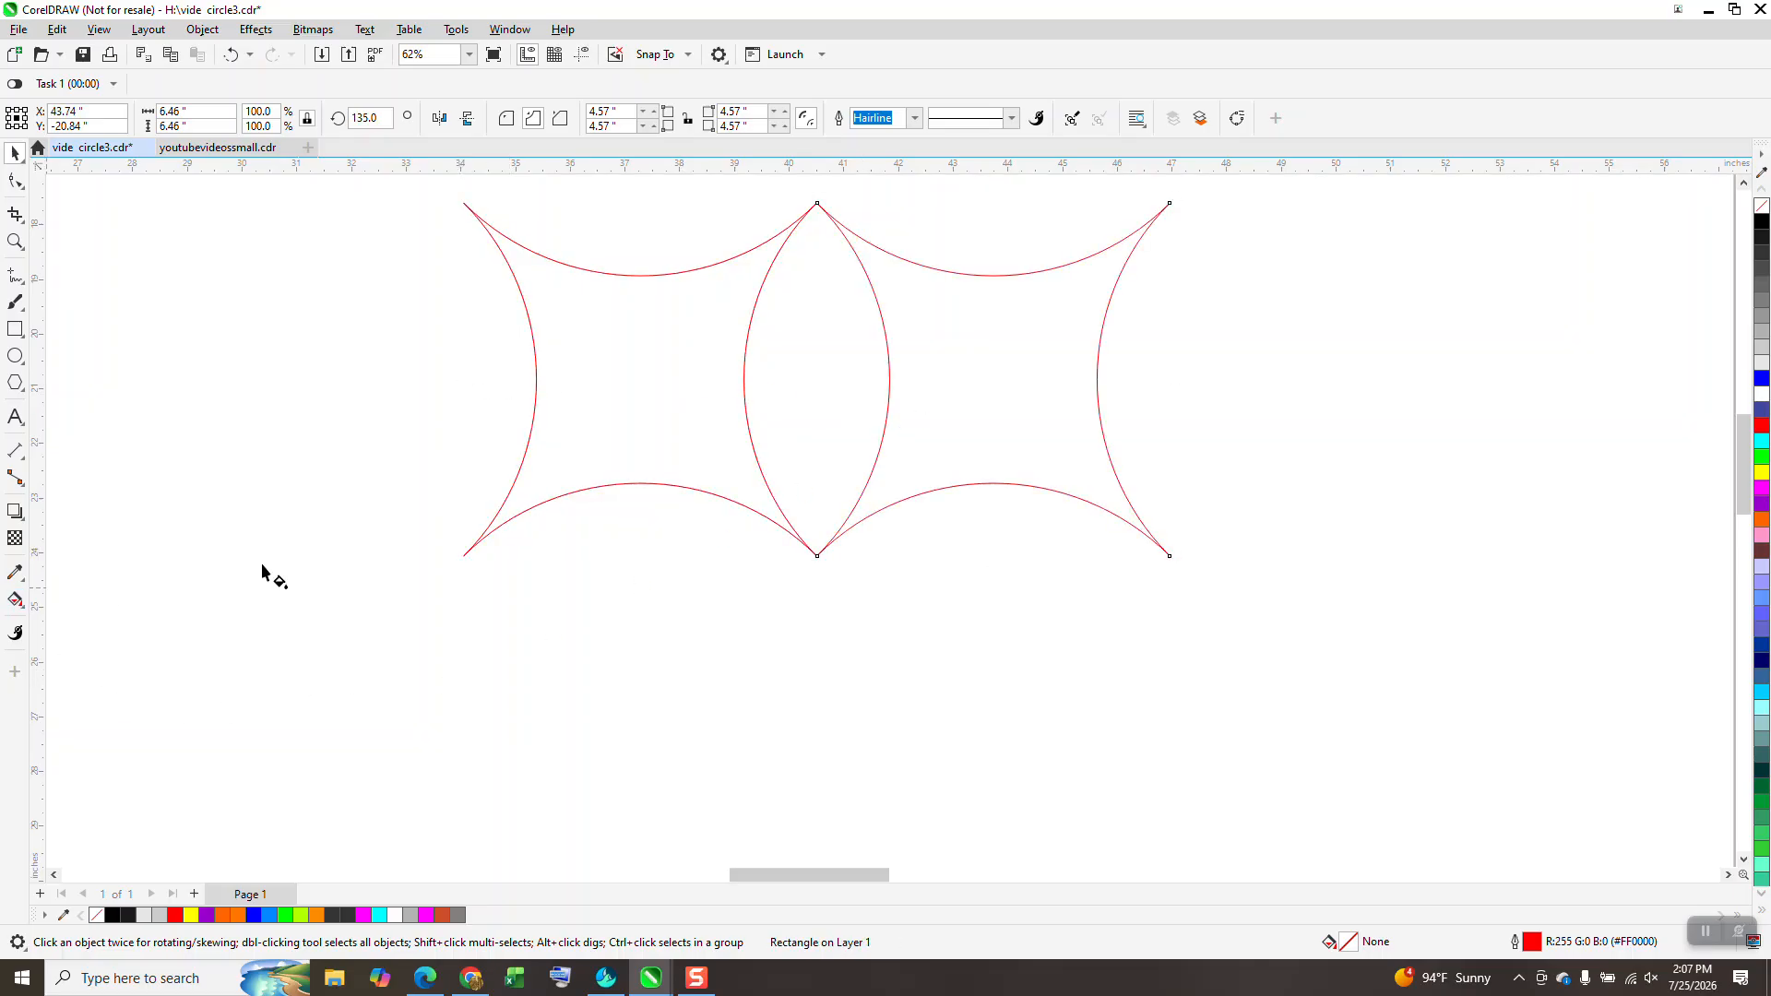
click(19, 603)
click(102, 624)
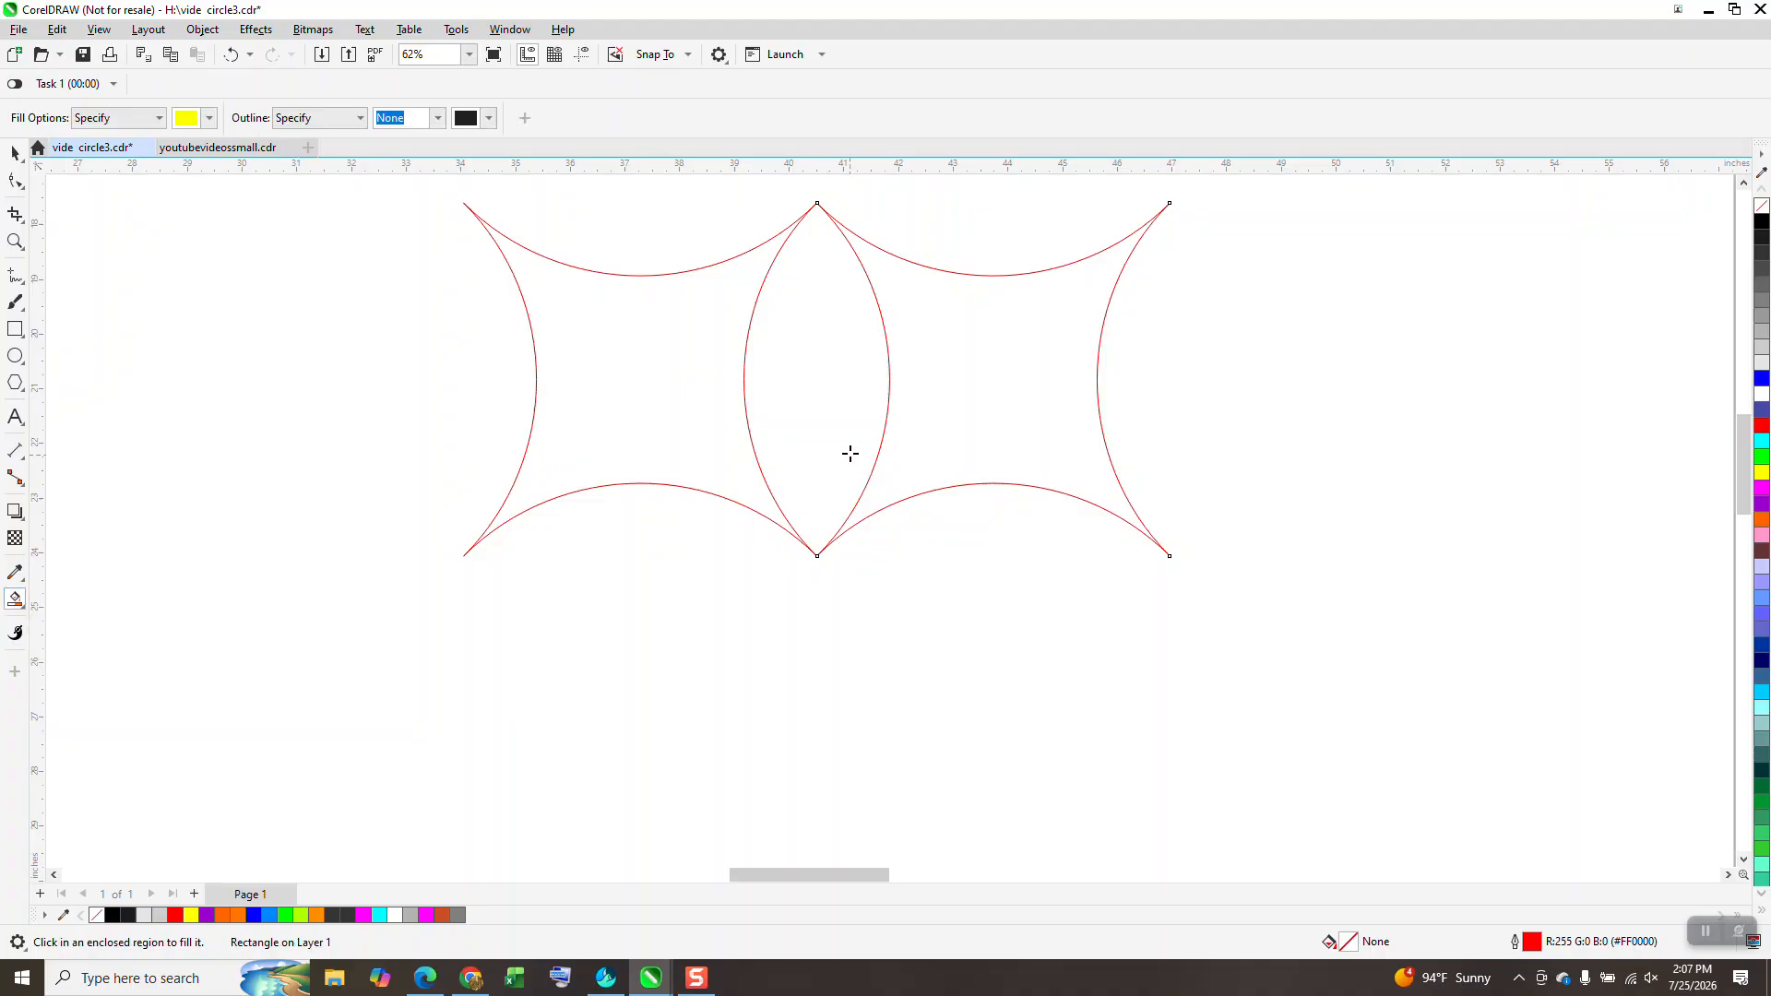
click(849, 455)
scroll(834, 507, down, 3)
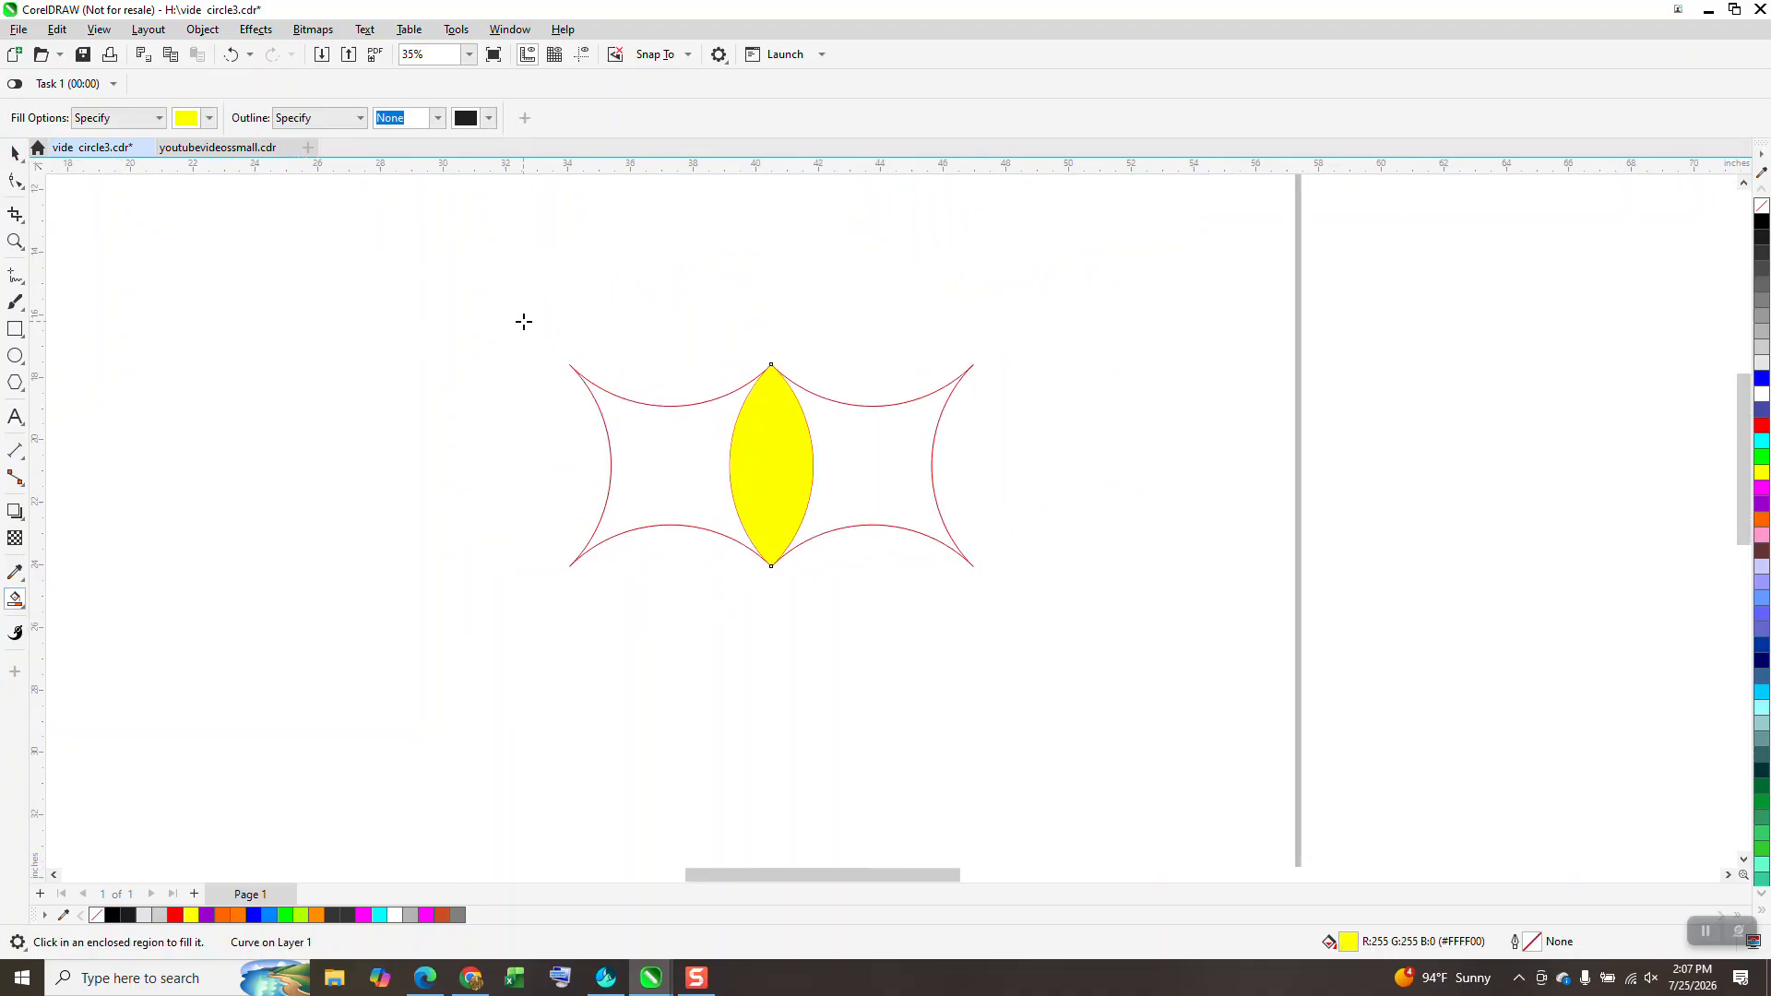
Step: Delete the mirrored star and give the lens no fill with a black outline
click(13, 154)
click(908, 403)
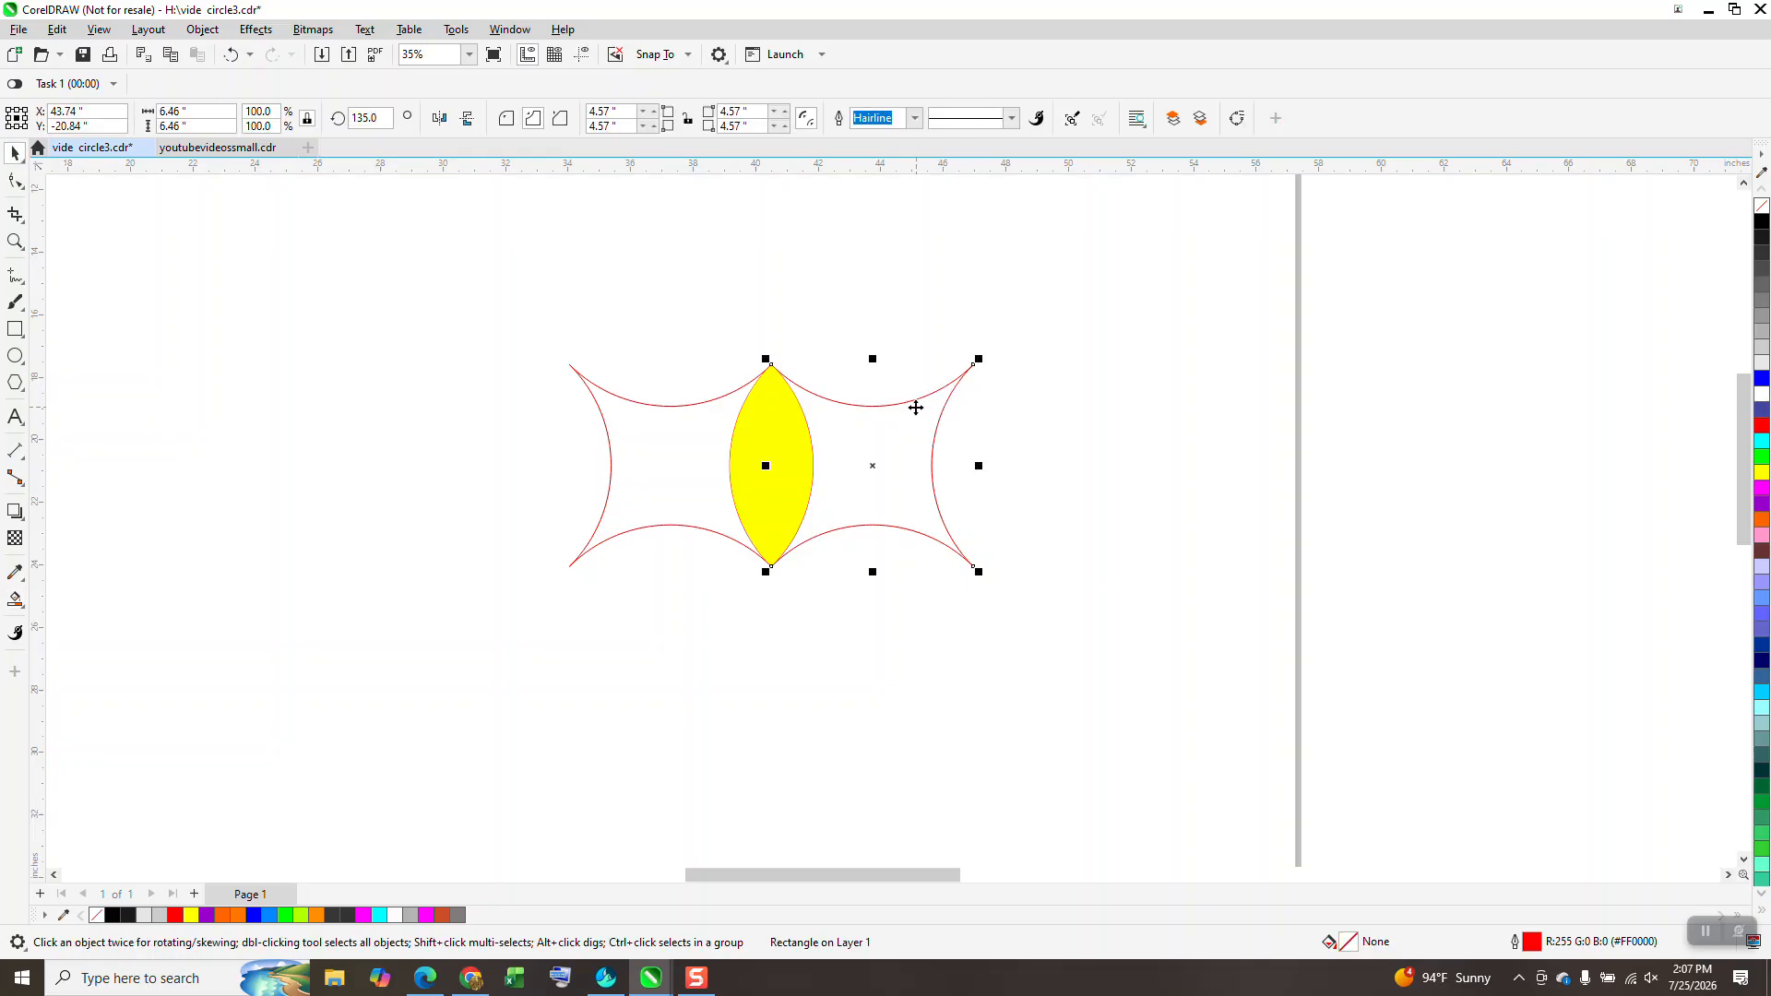
key(Delete)
click(755, 439)
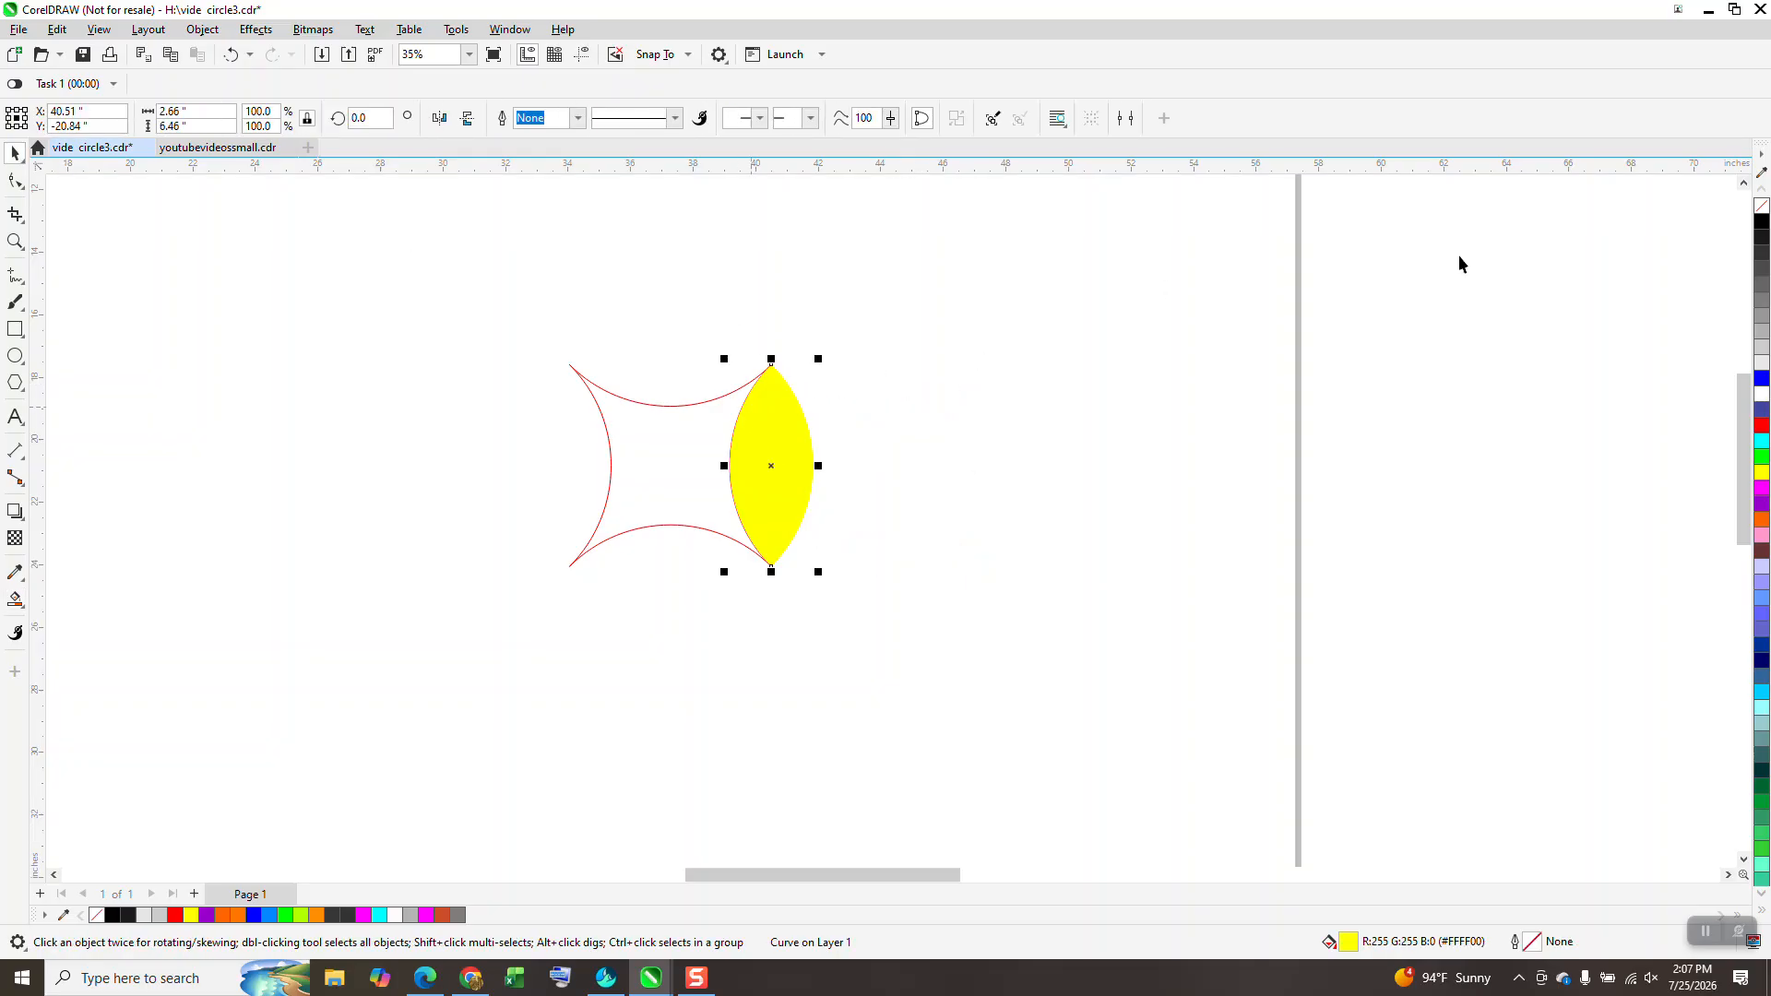
click(1759, 211)
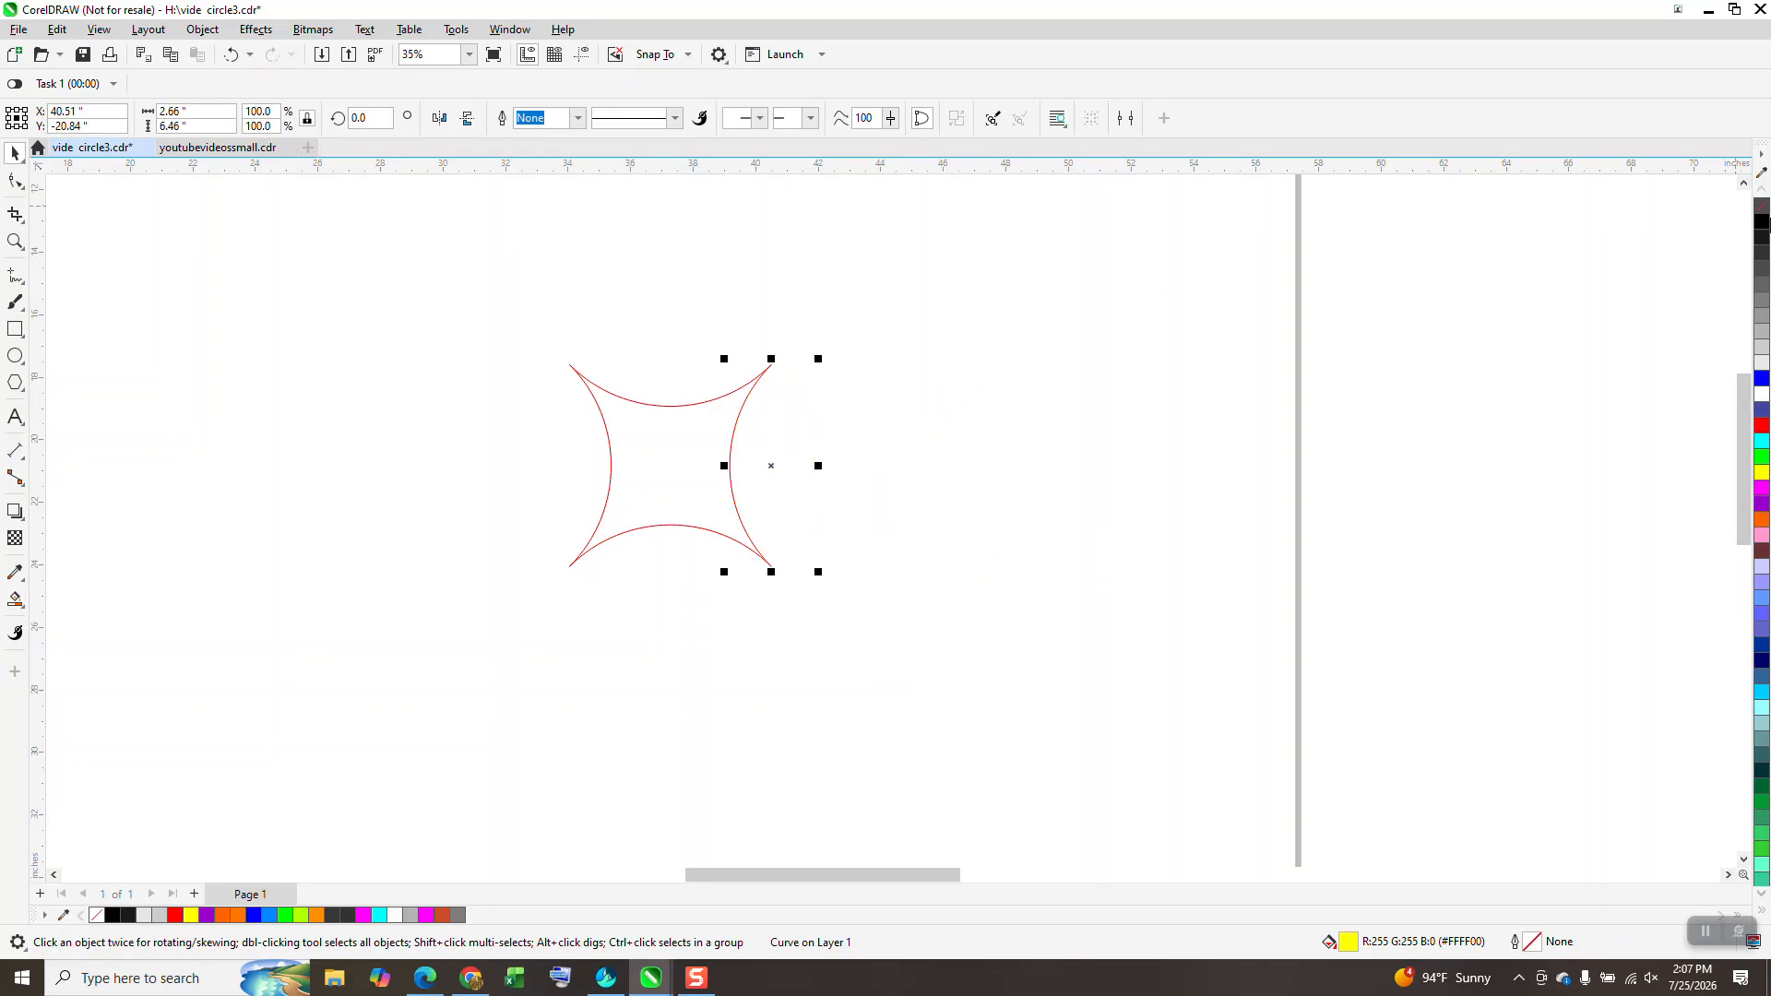
right_click(1761, 228)
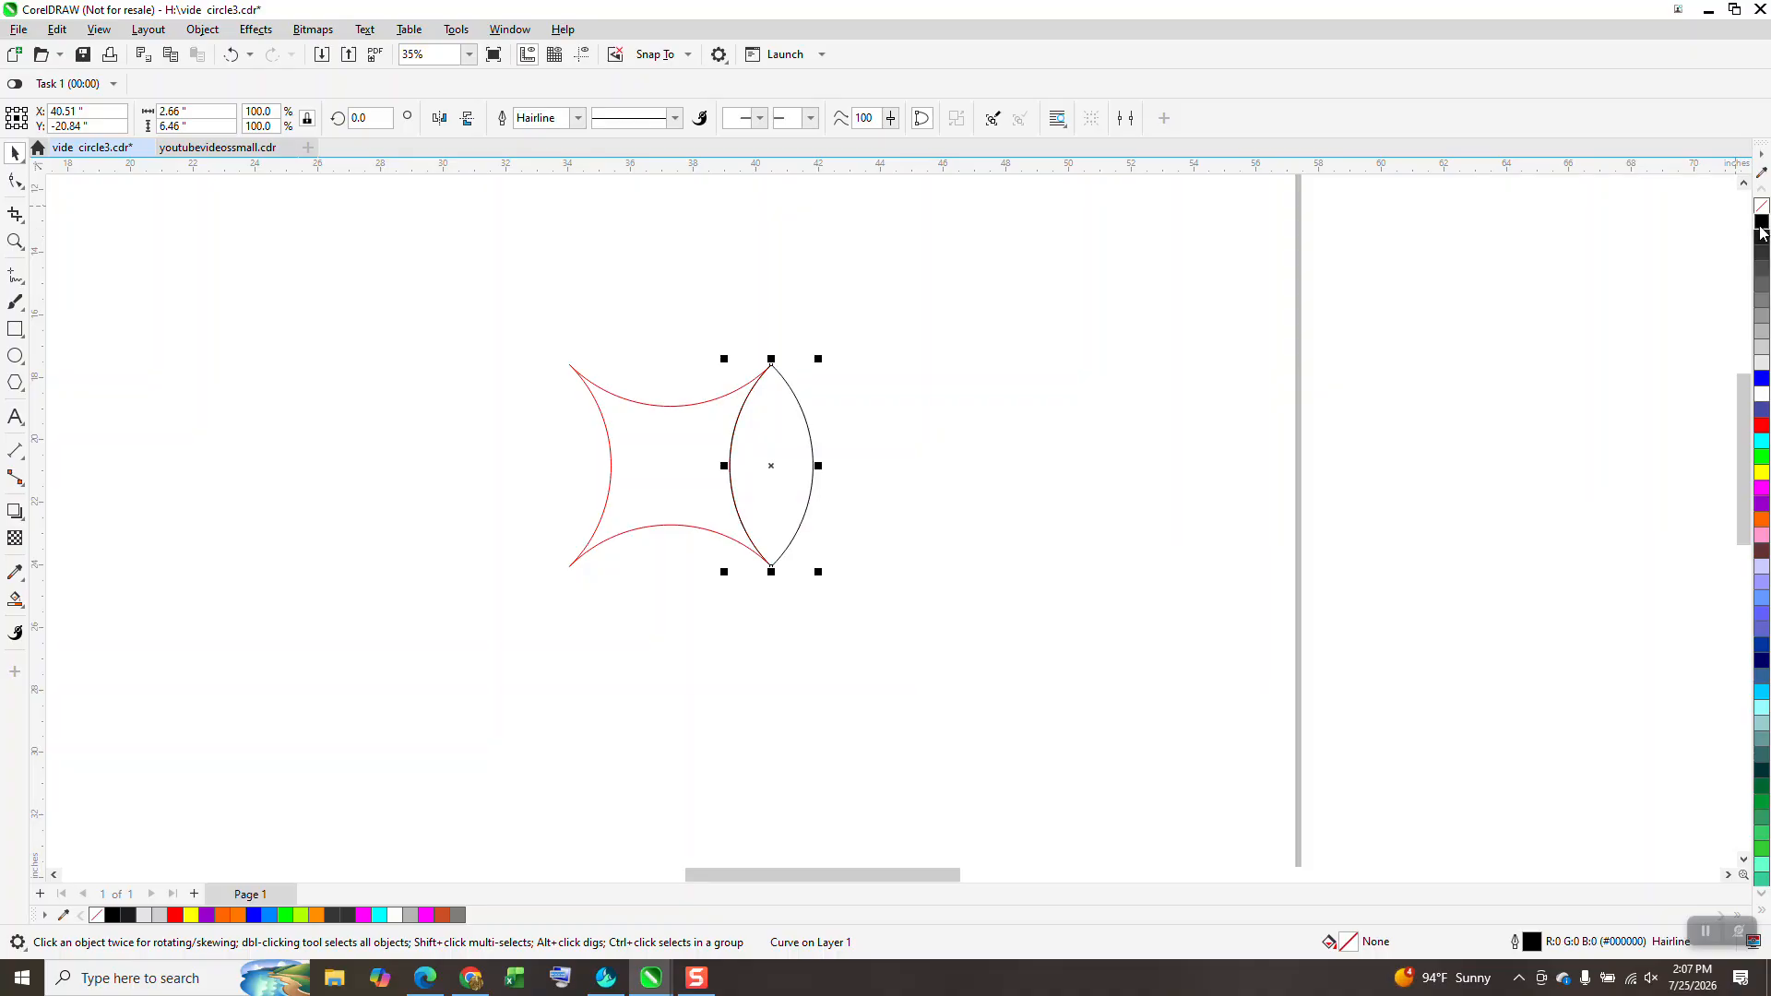
Step: Try a 0.5" inner contour on the lens, then undo it
click(255, 28)
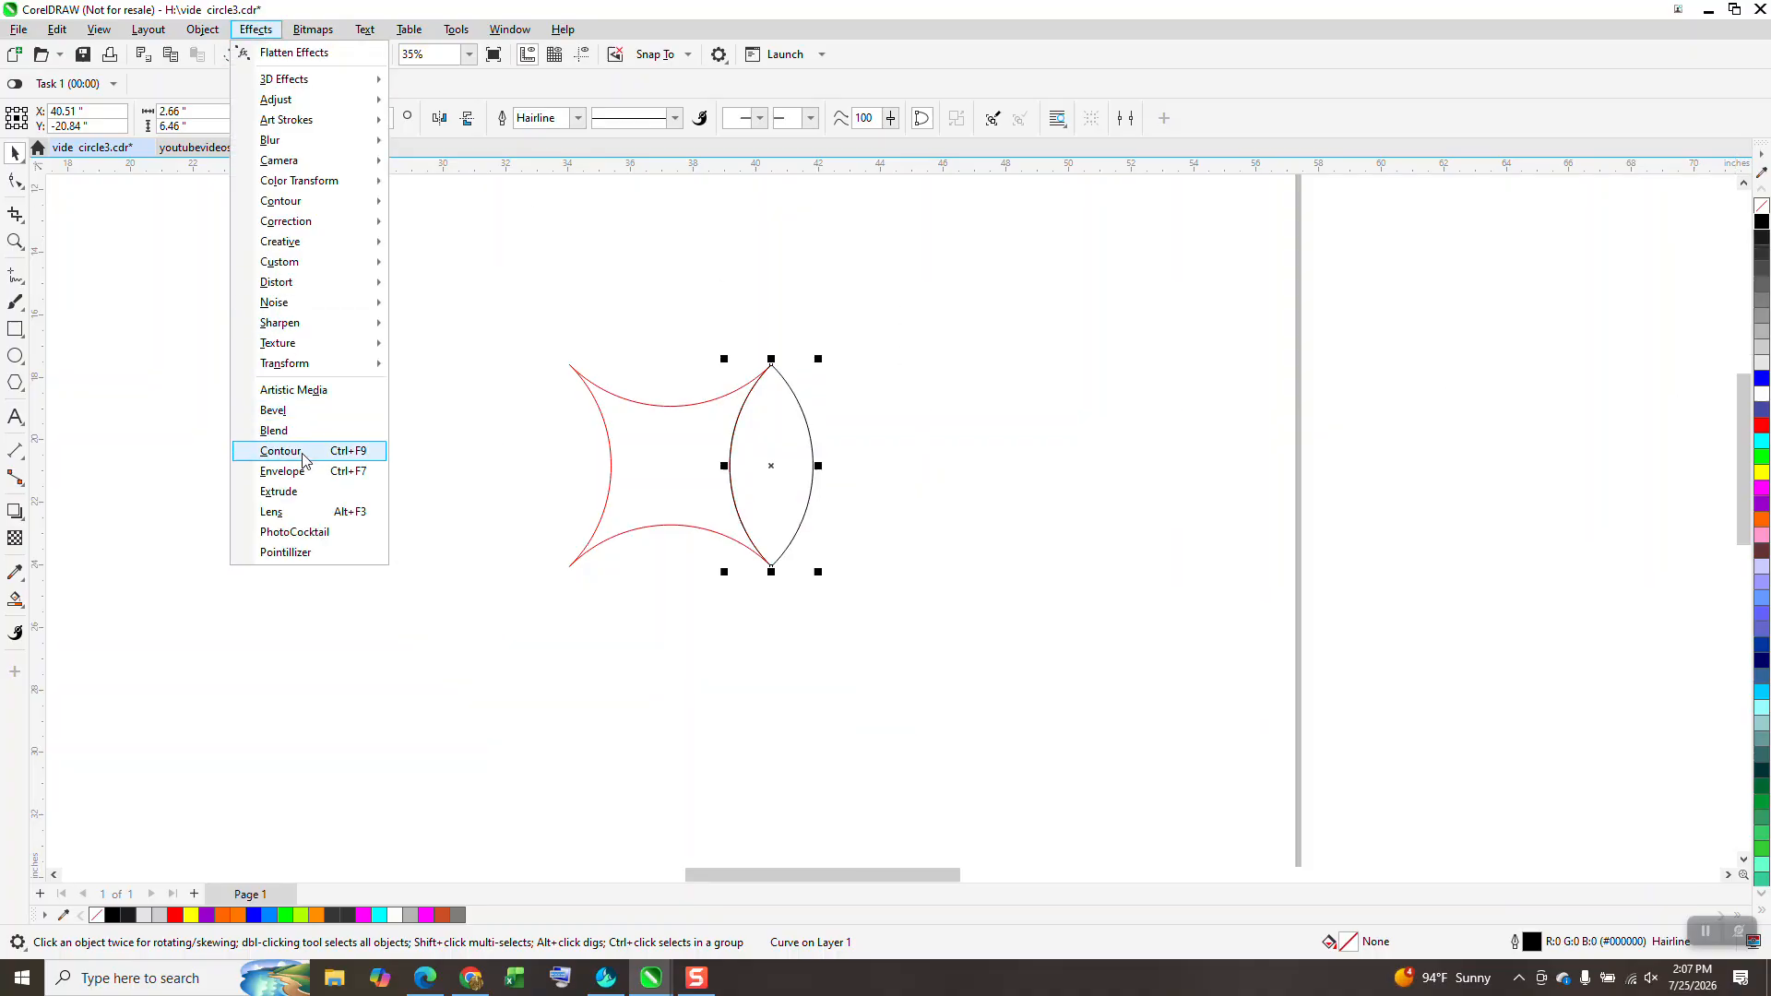
click(338, 450)
double_click(1616, 257)
text(.)
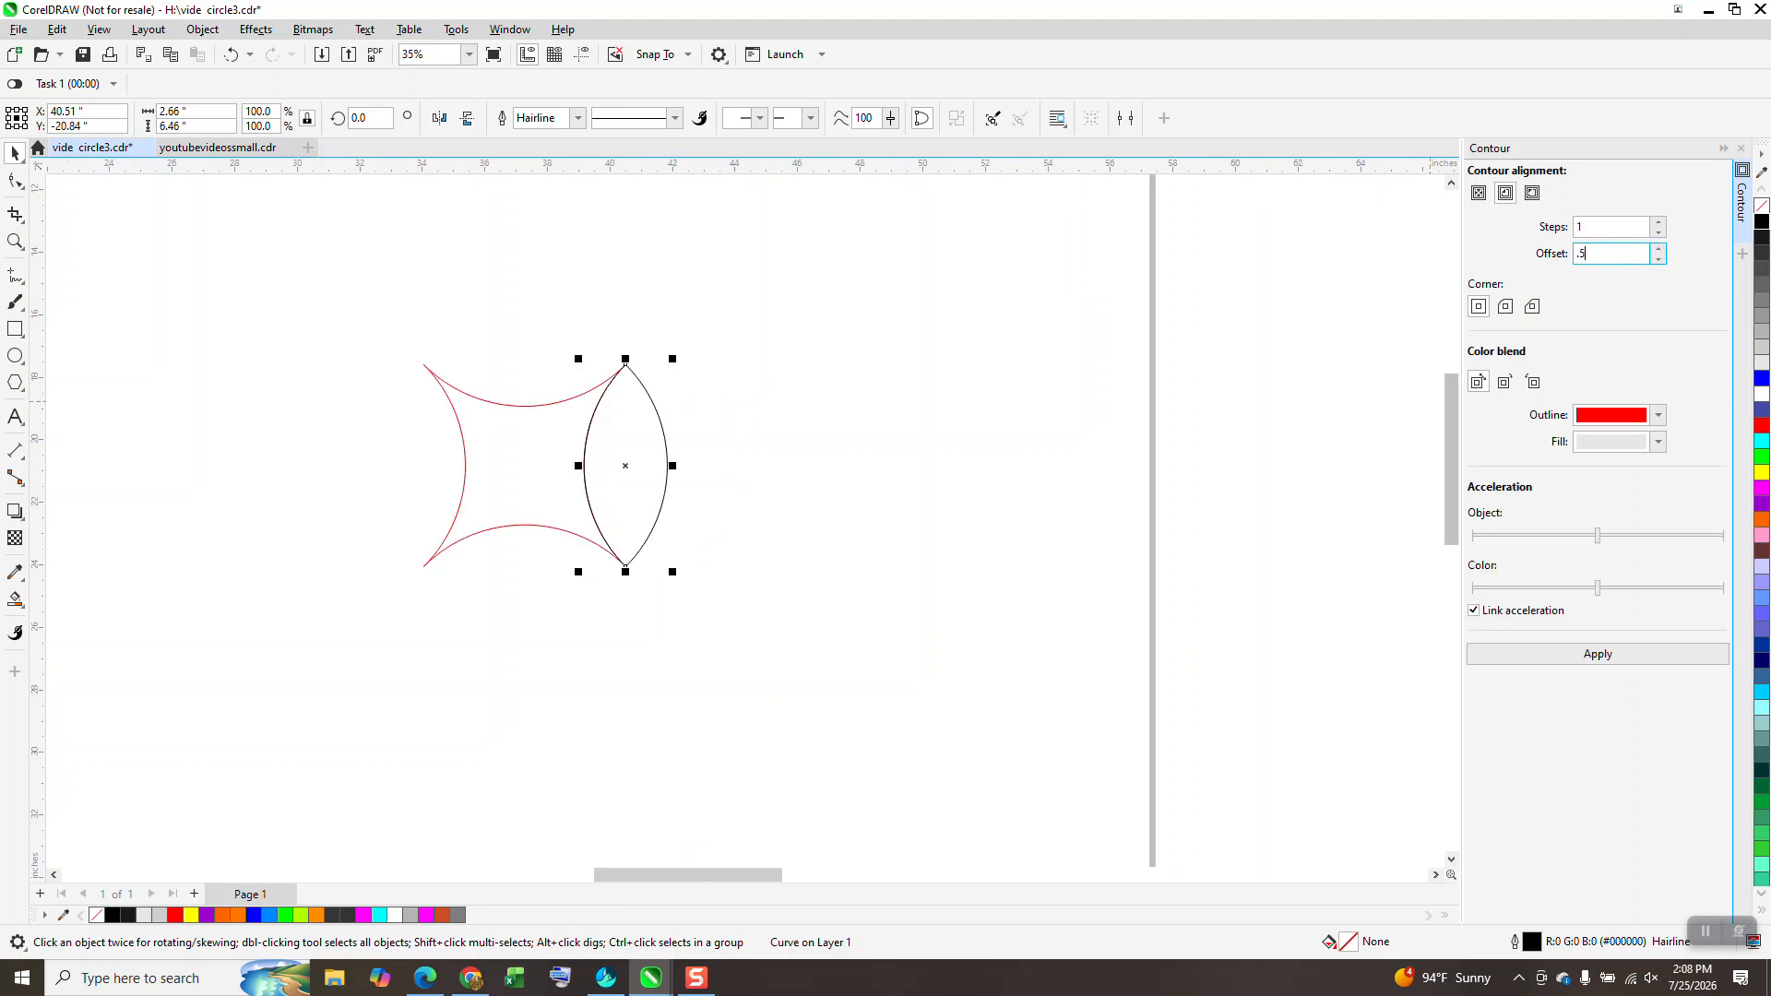
text(5)
click(1601, 655)
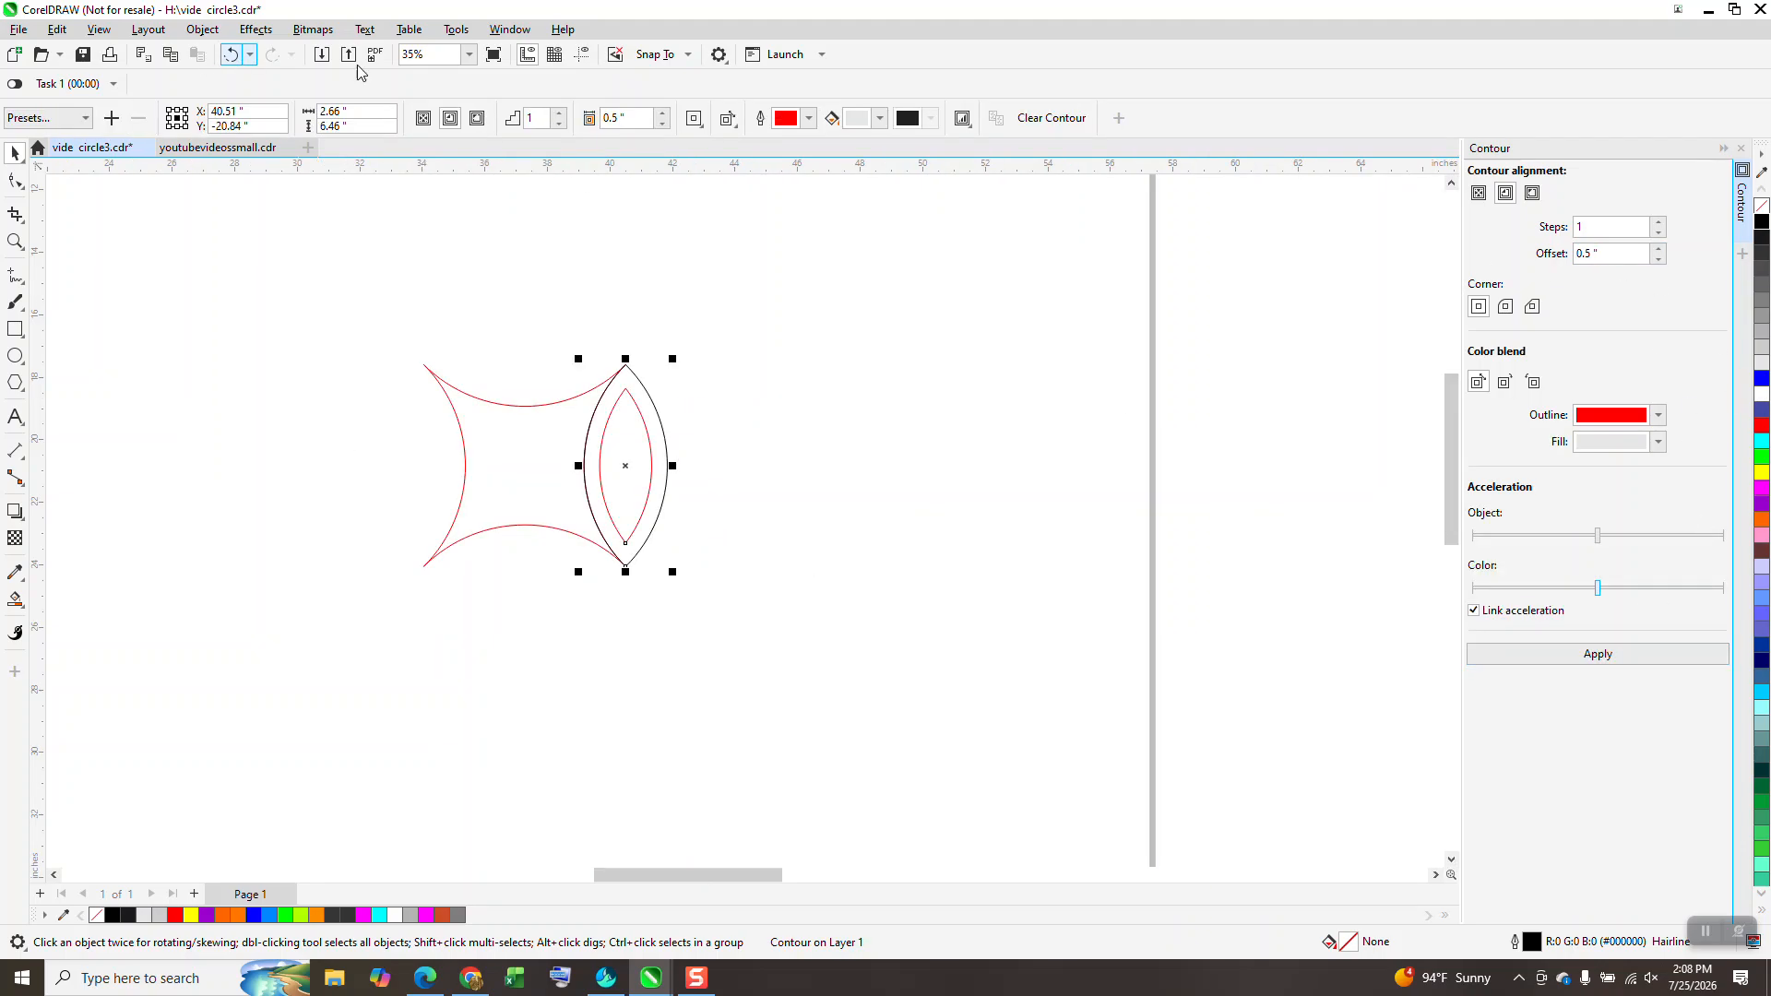
click(231, 55)
Step: Apply a 0.25" inner contour to the lens and break the contour apart
double_click(1587, 254)
text(.25)
click(1607, 657)
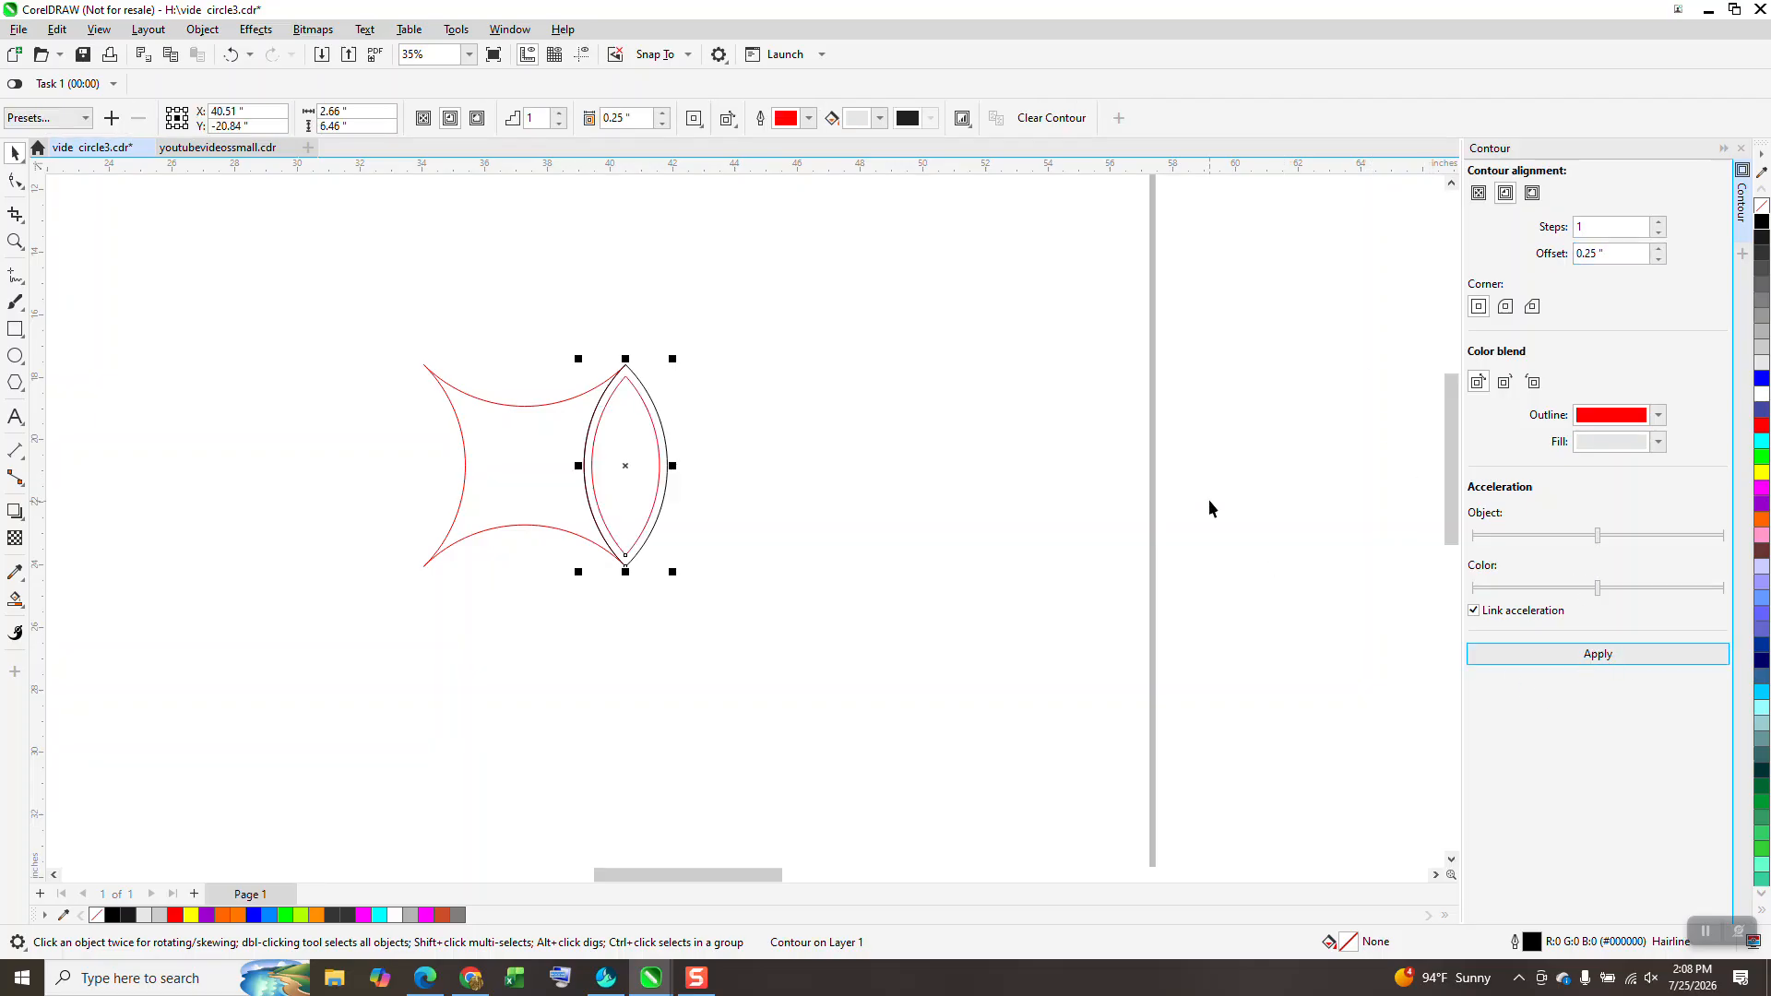
click(204, 30)
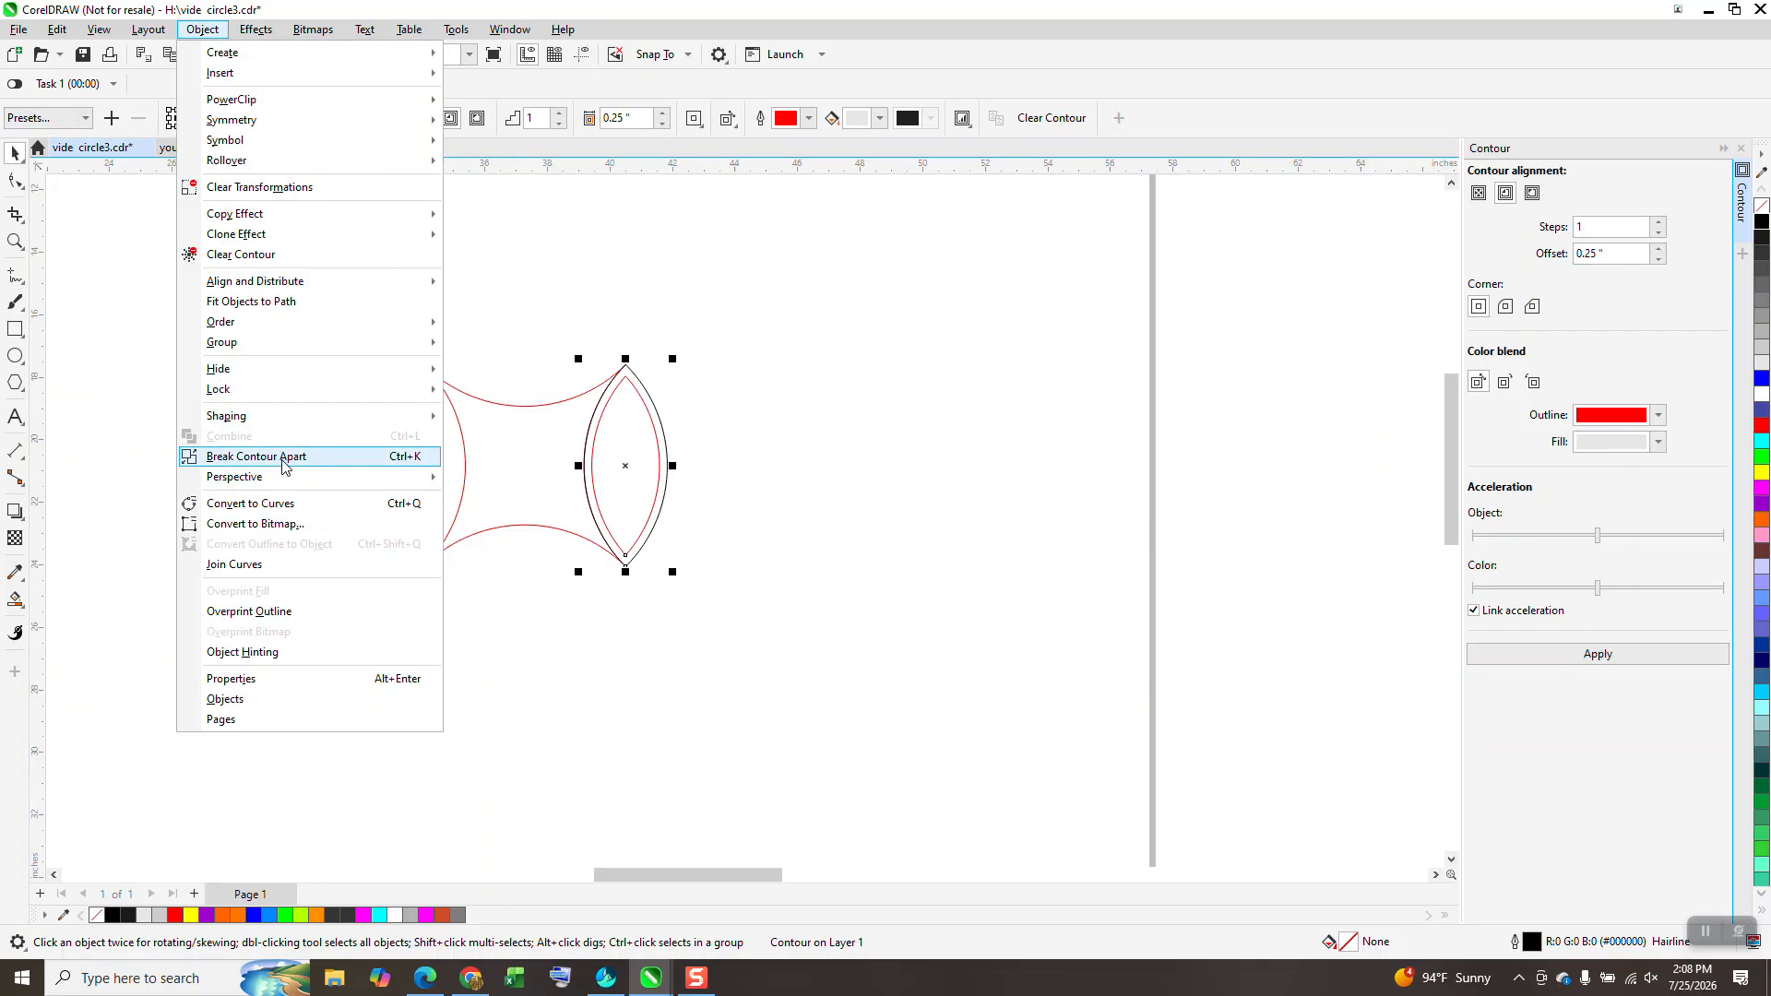
click(283, 456)
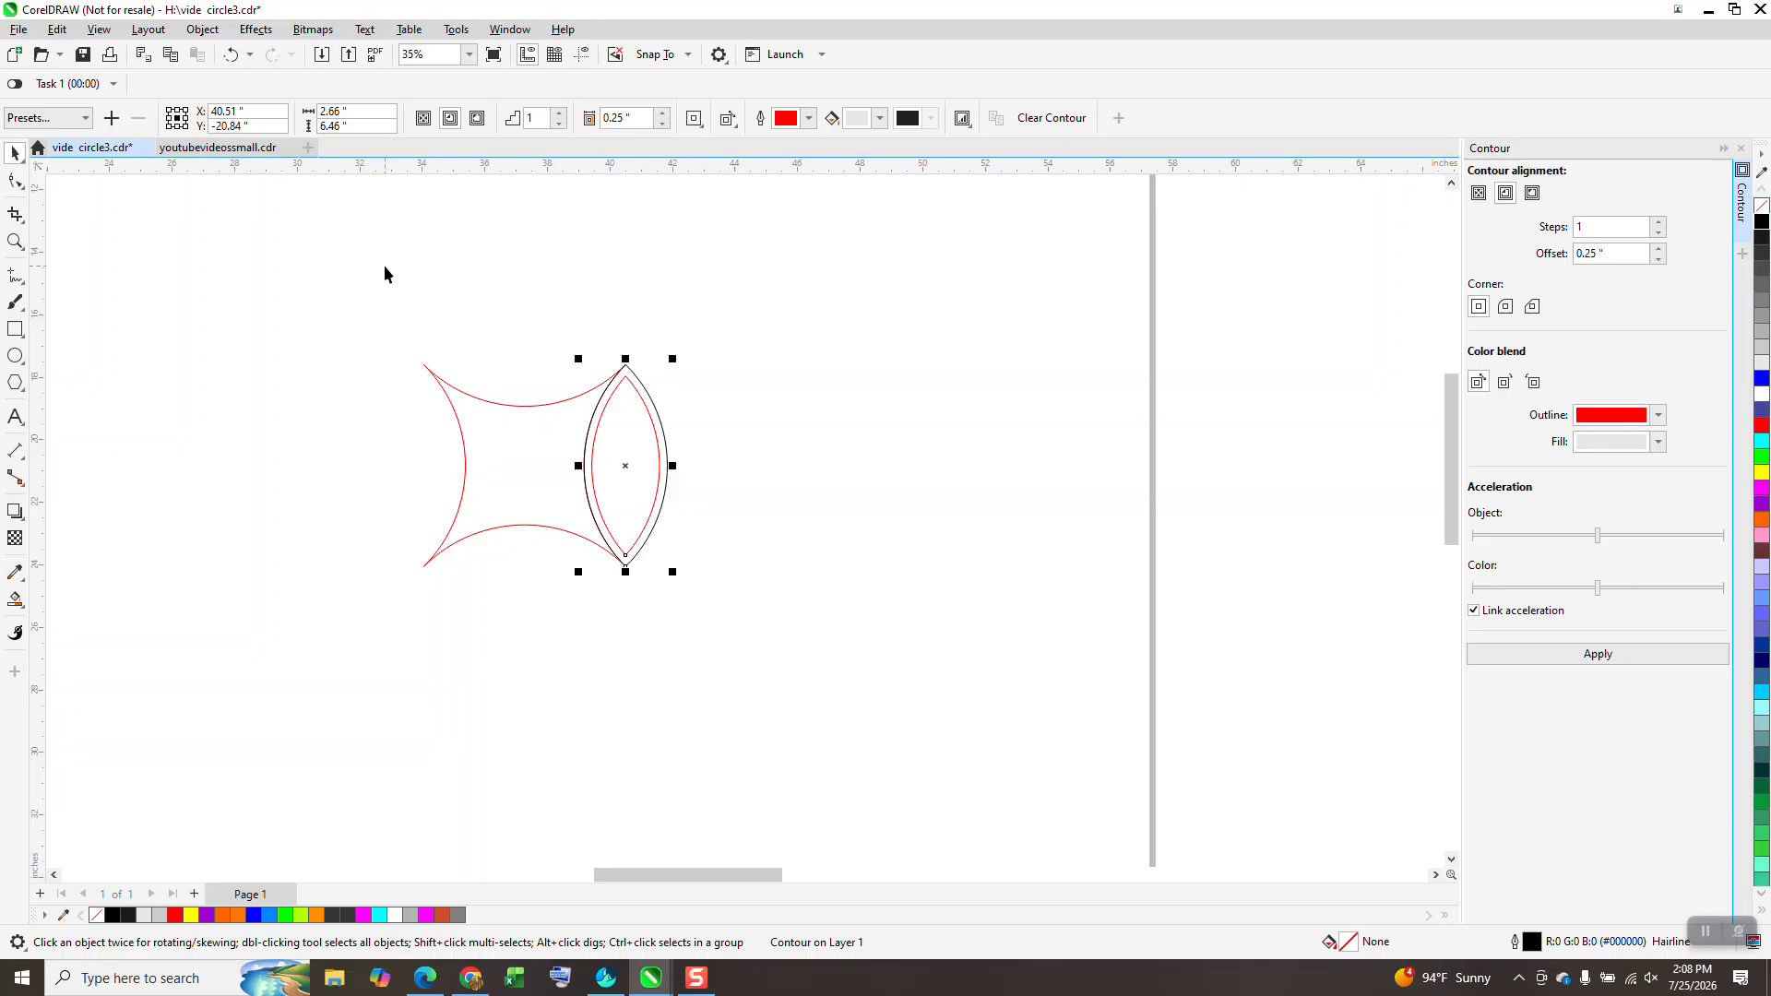
click(670, 413)
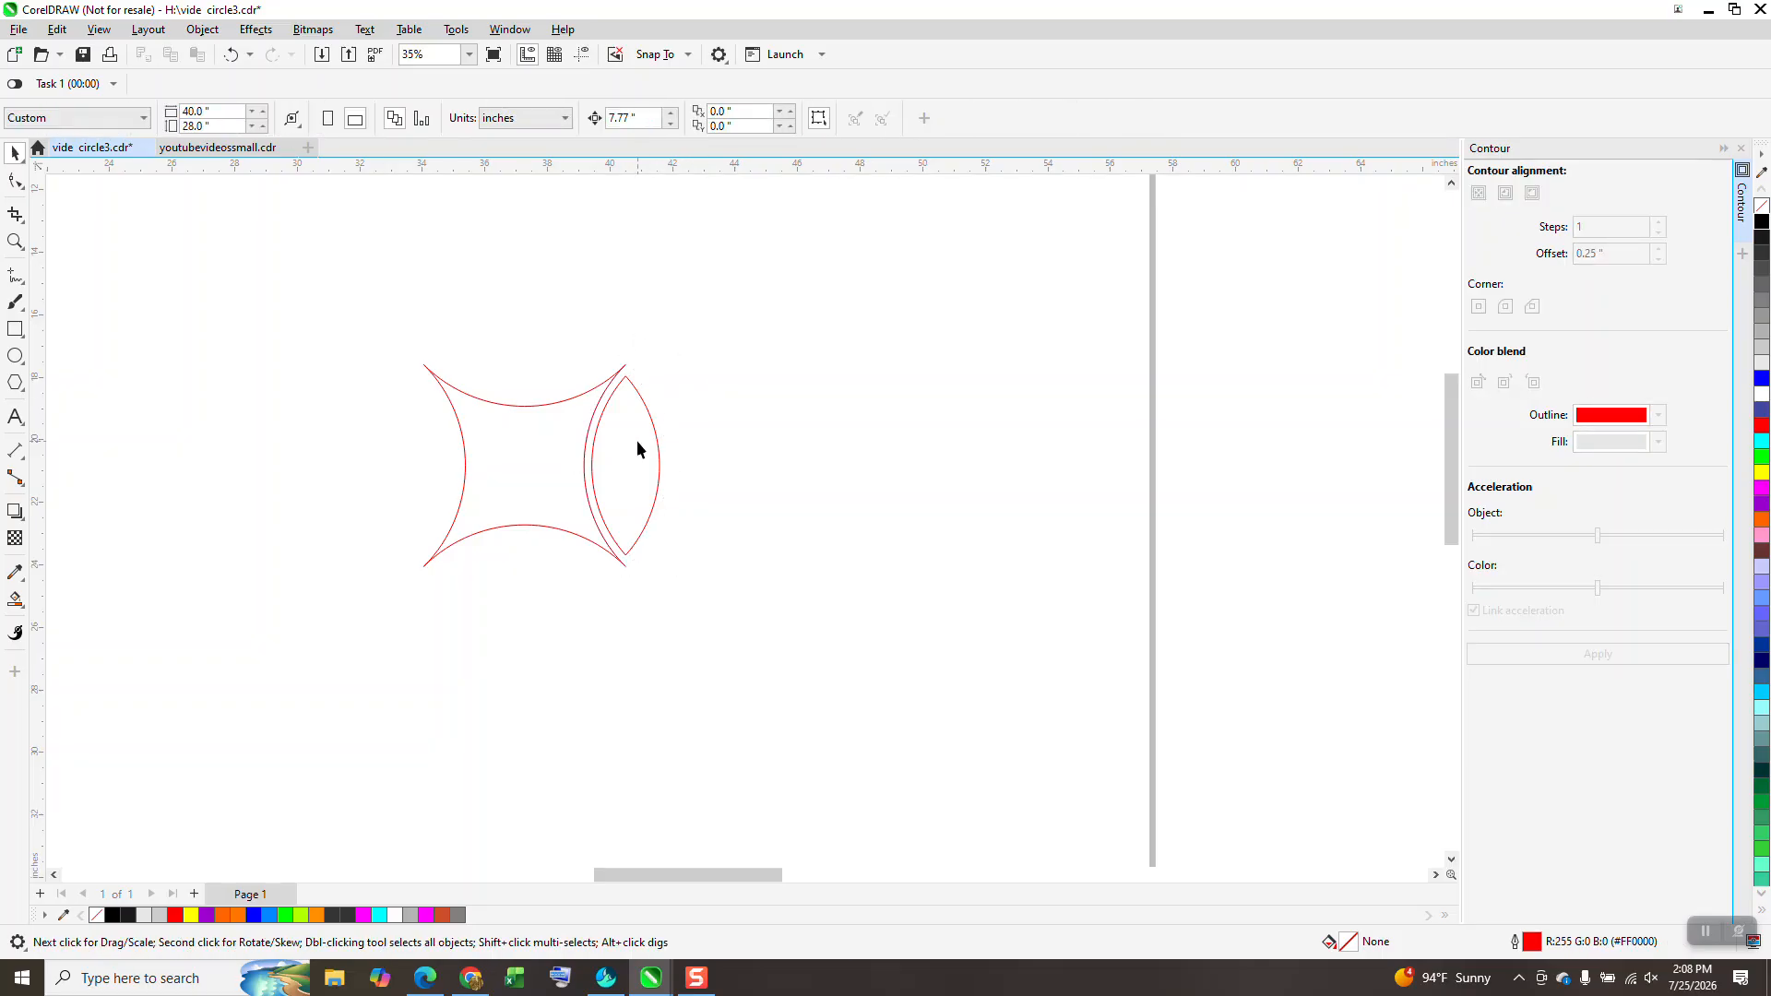
click(658, 461)
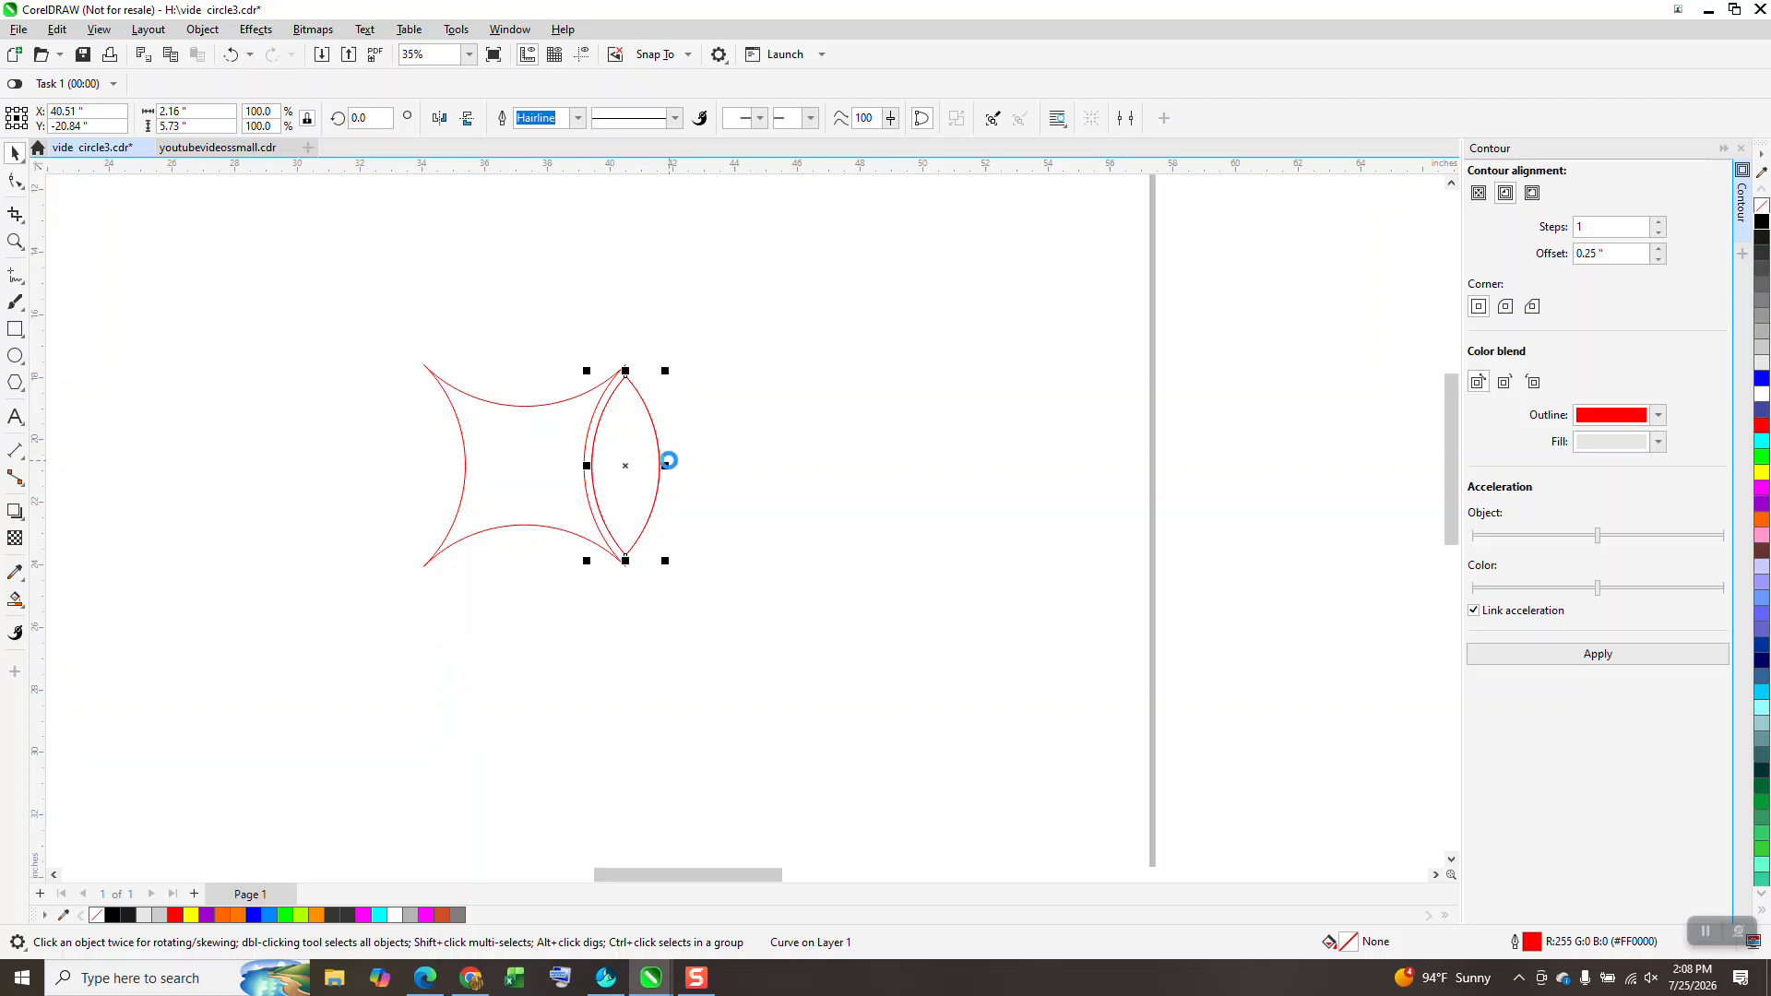
click(370, 121)
text(90)
key(Return)
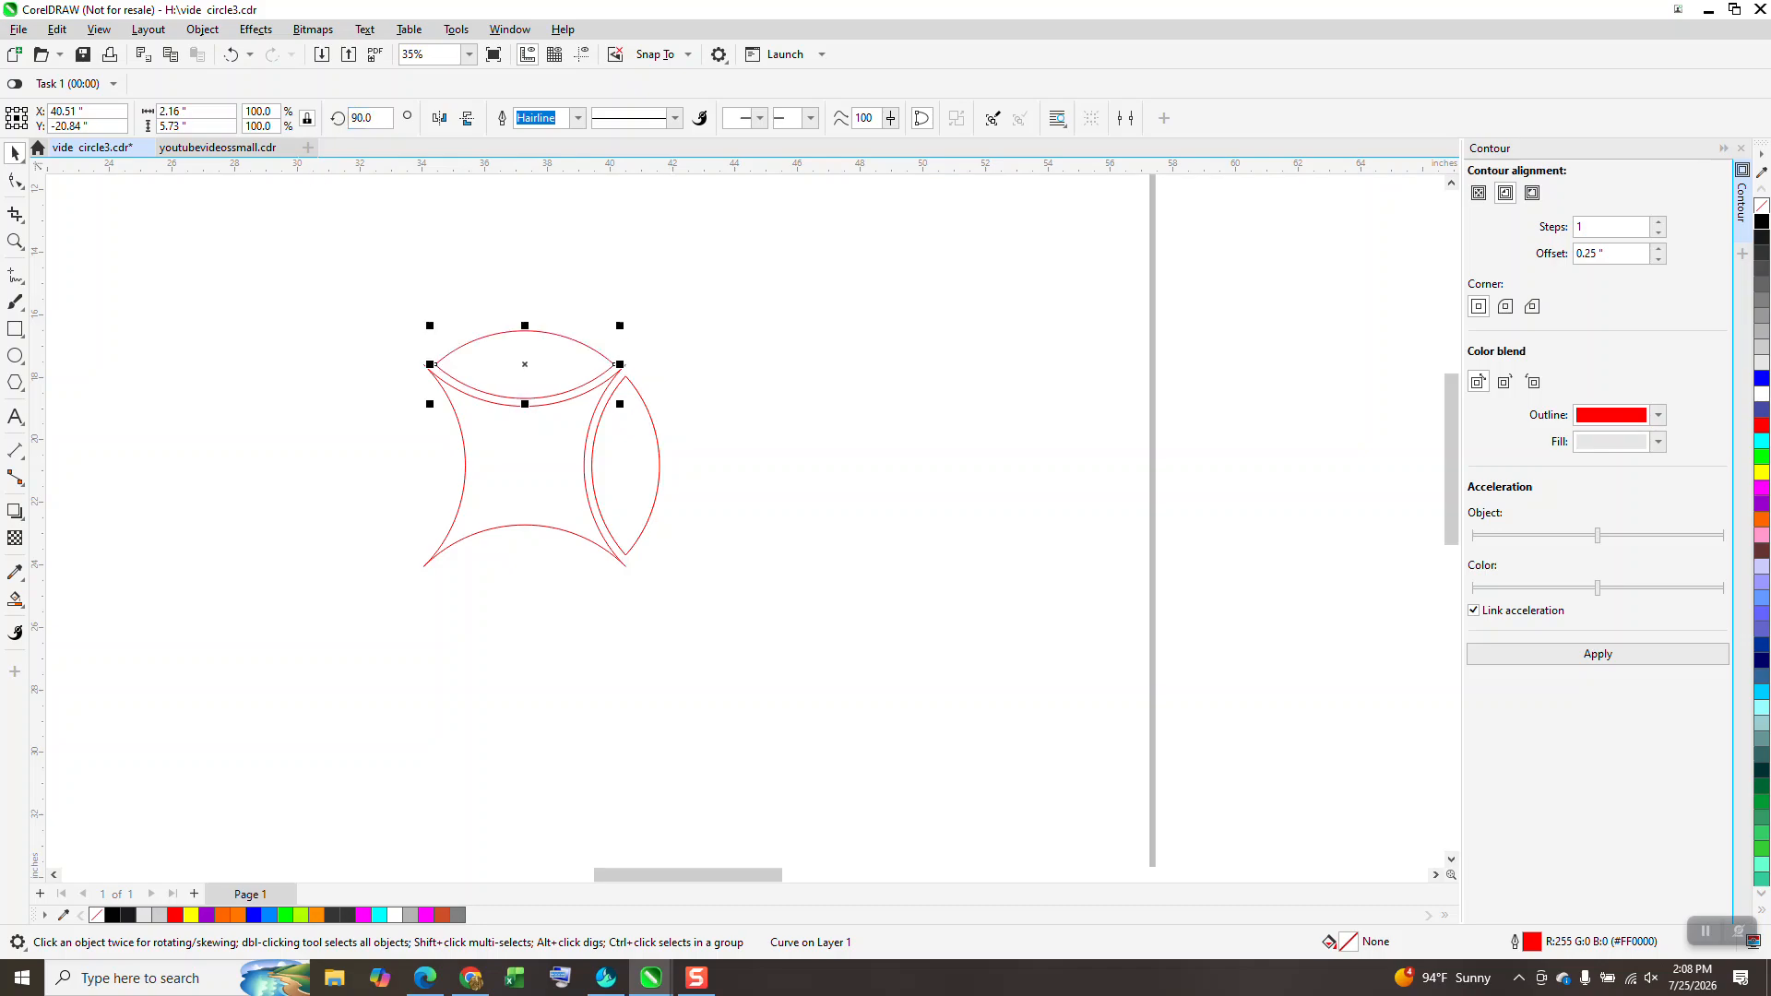
key(ctrl+r)
key(ctrl+r)
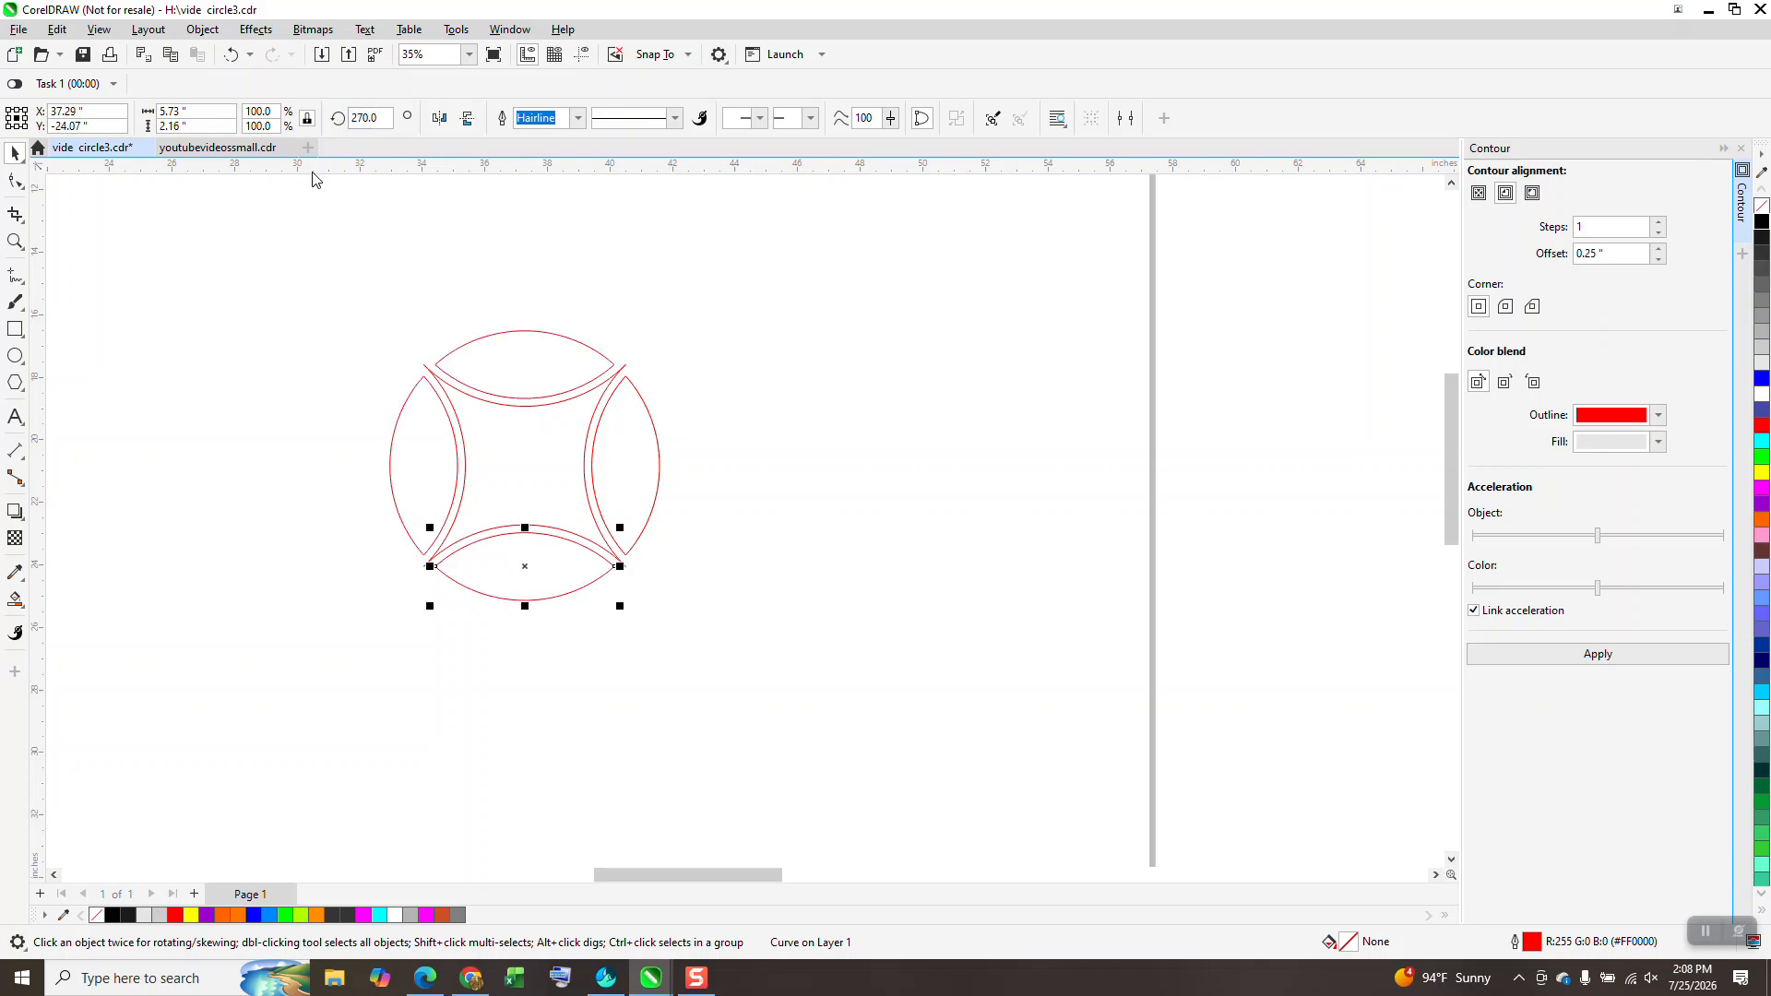
drag(305, 268, 843, 699)
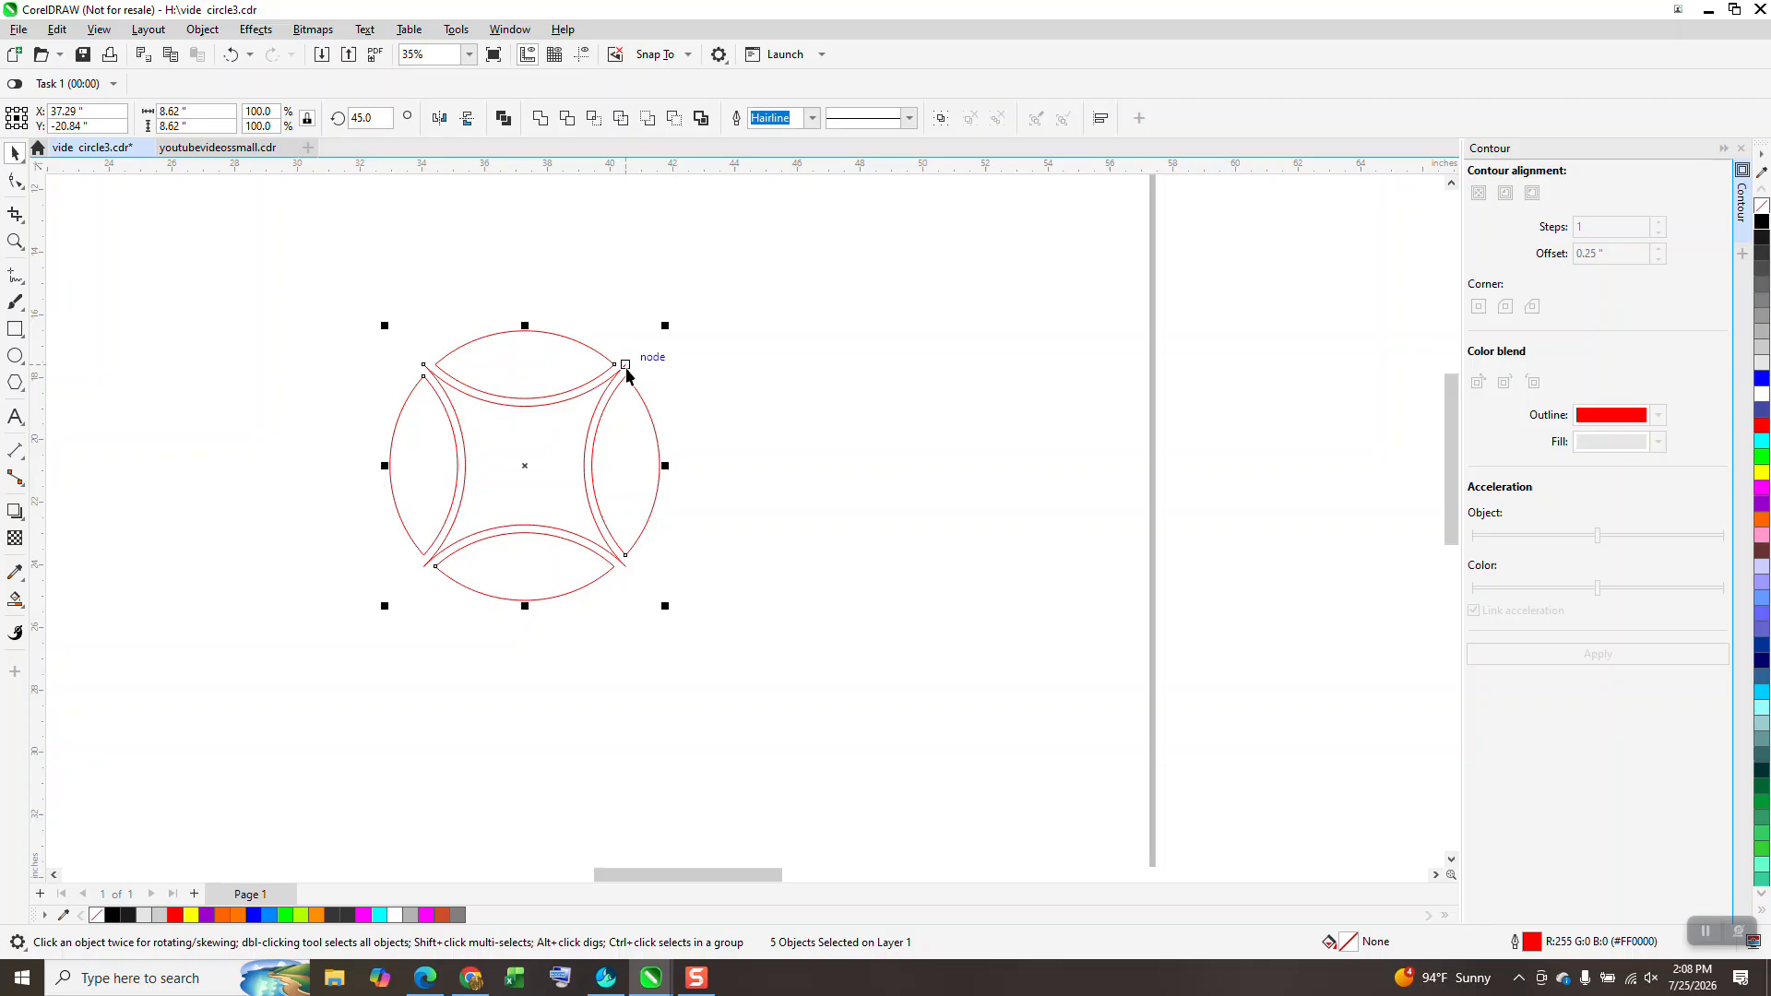
drag(261, 256, 904, 657)
key(ctrl+g)
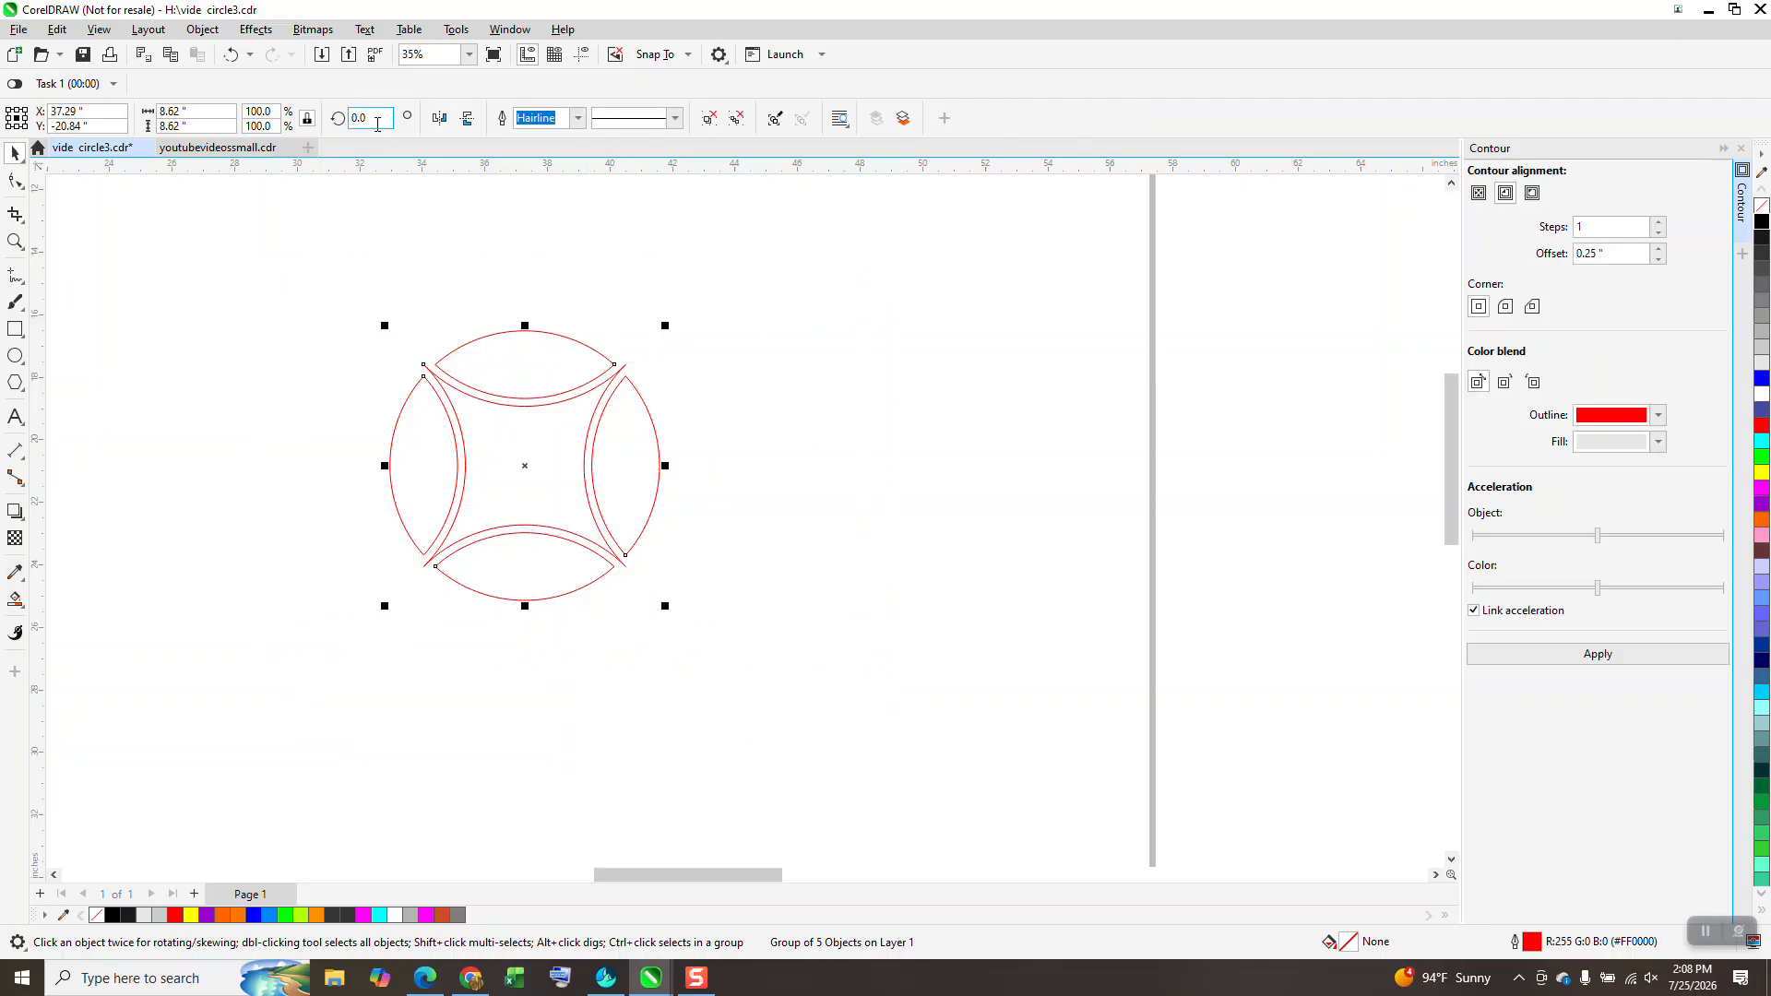
double_click(369, 118)
text(45)
key(Return)
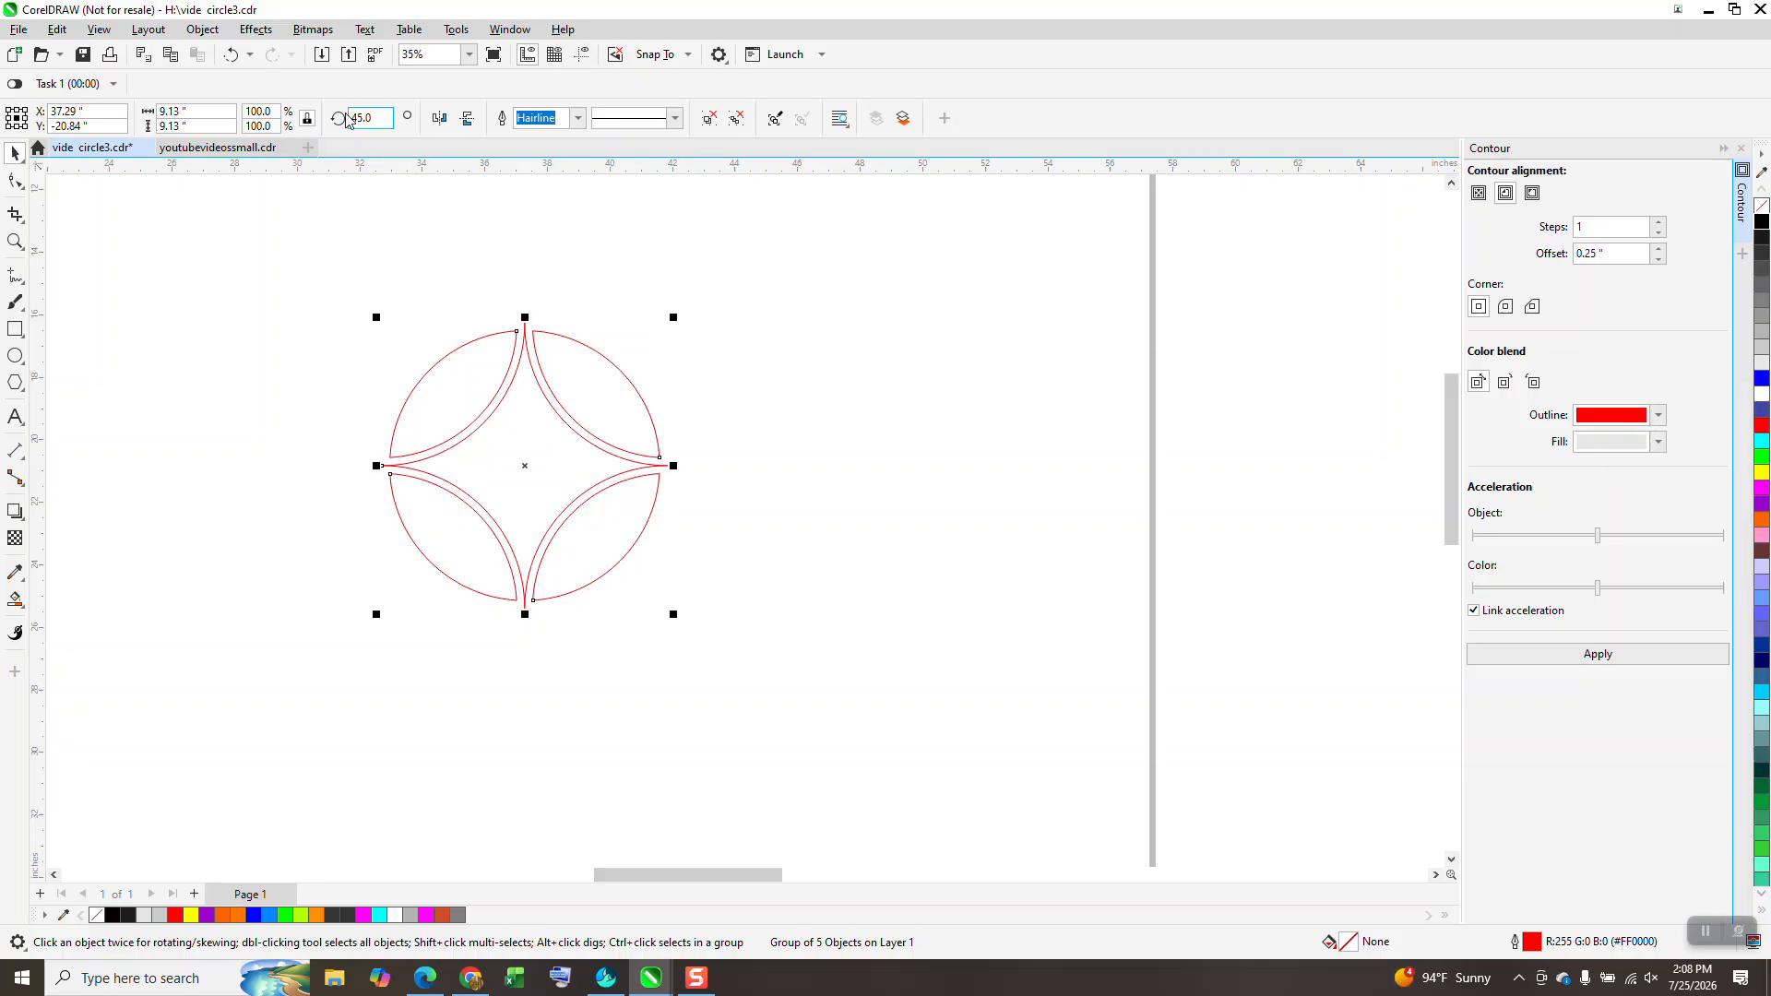
click(230, 53)
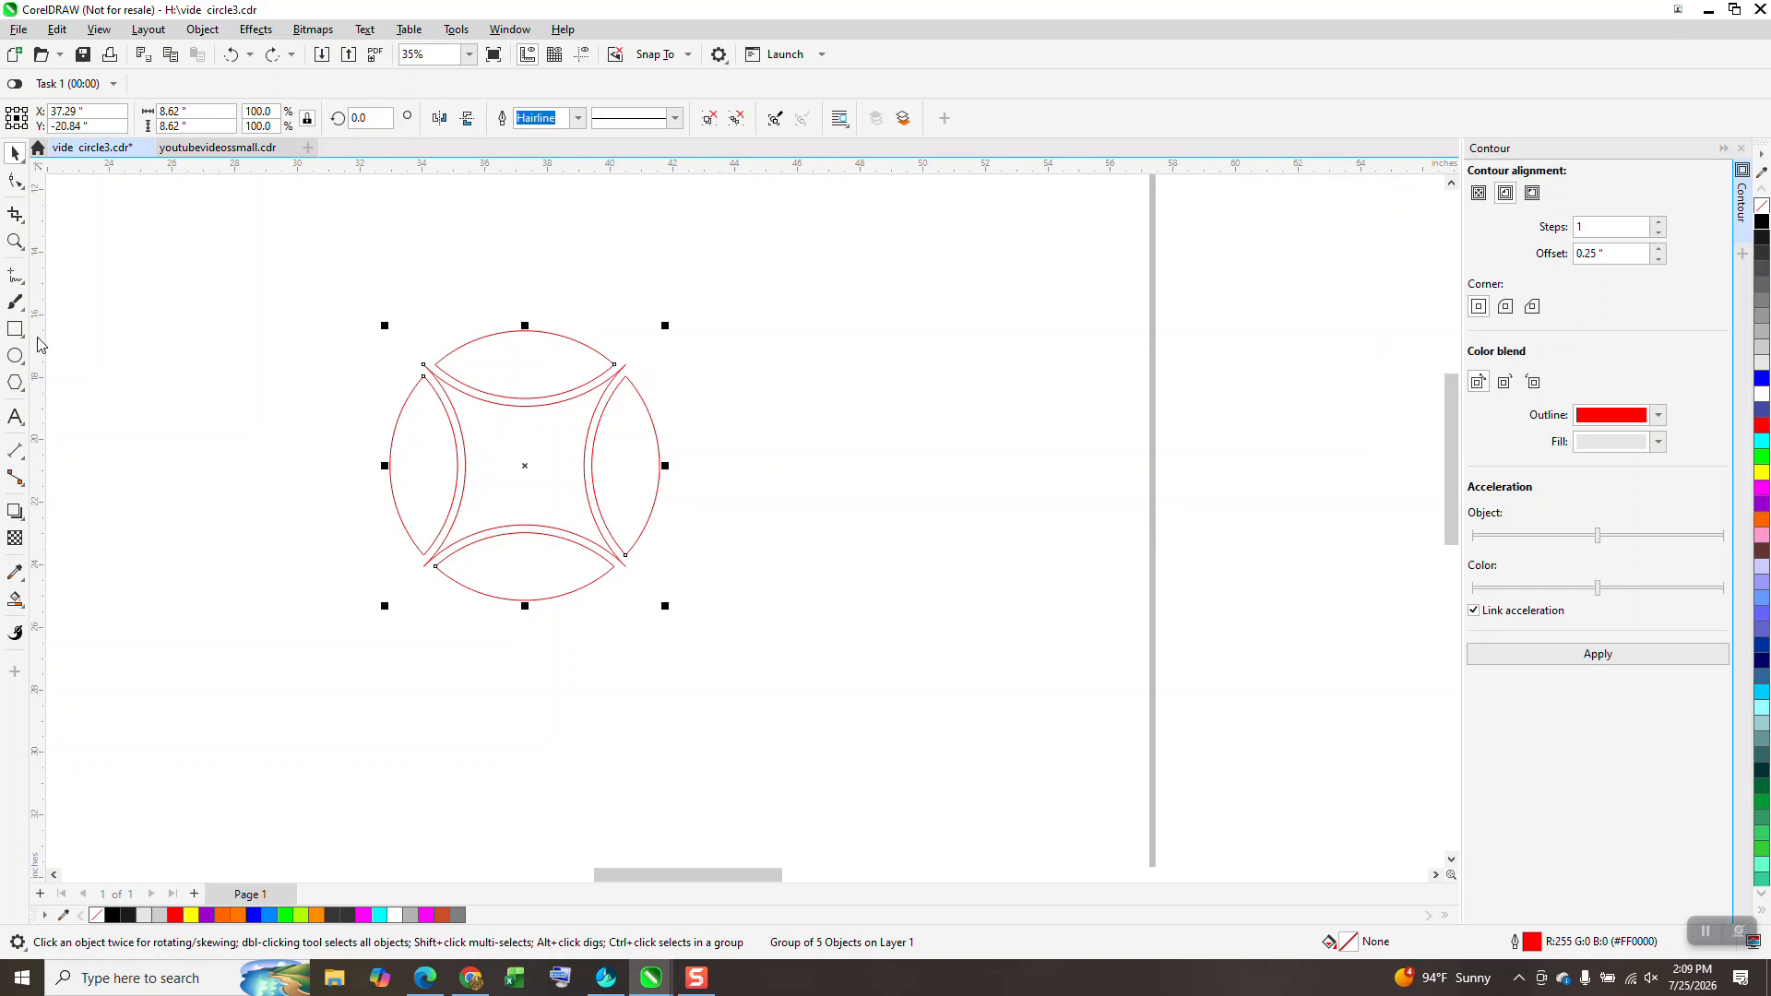
Step: Draw a circle, set its width to 8.32", and centre it on the page
click(15, 356)
drag(1084, 356, 830, 660)
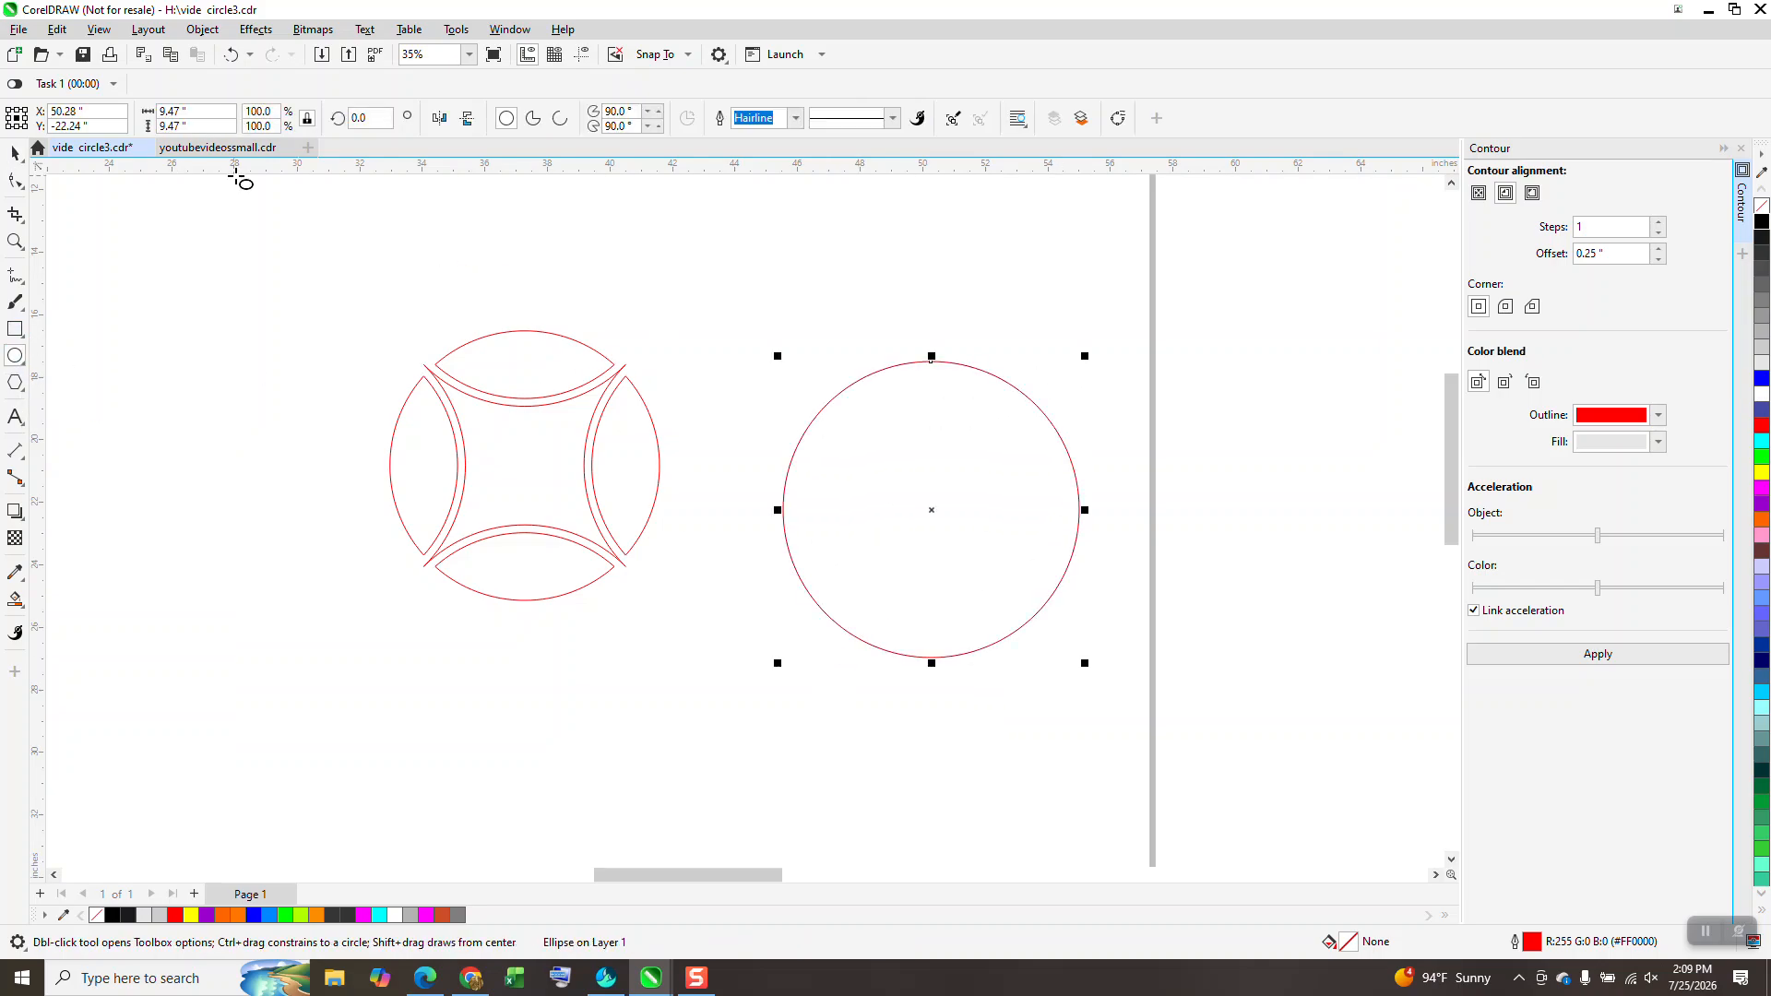
drag(218, 112, 2, 50)
text(8.32)
key(Return)
key(p)
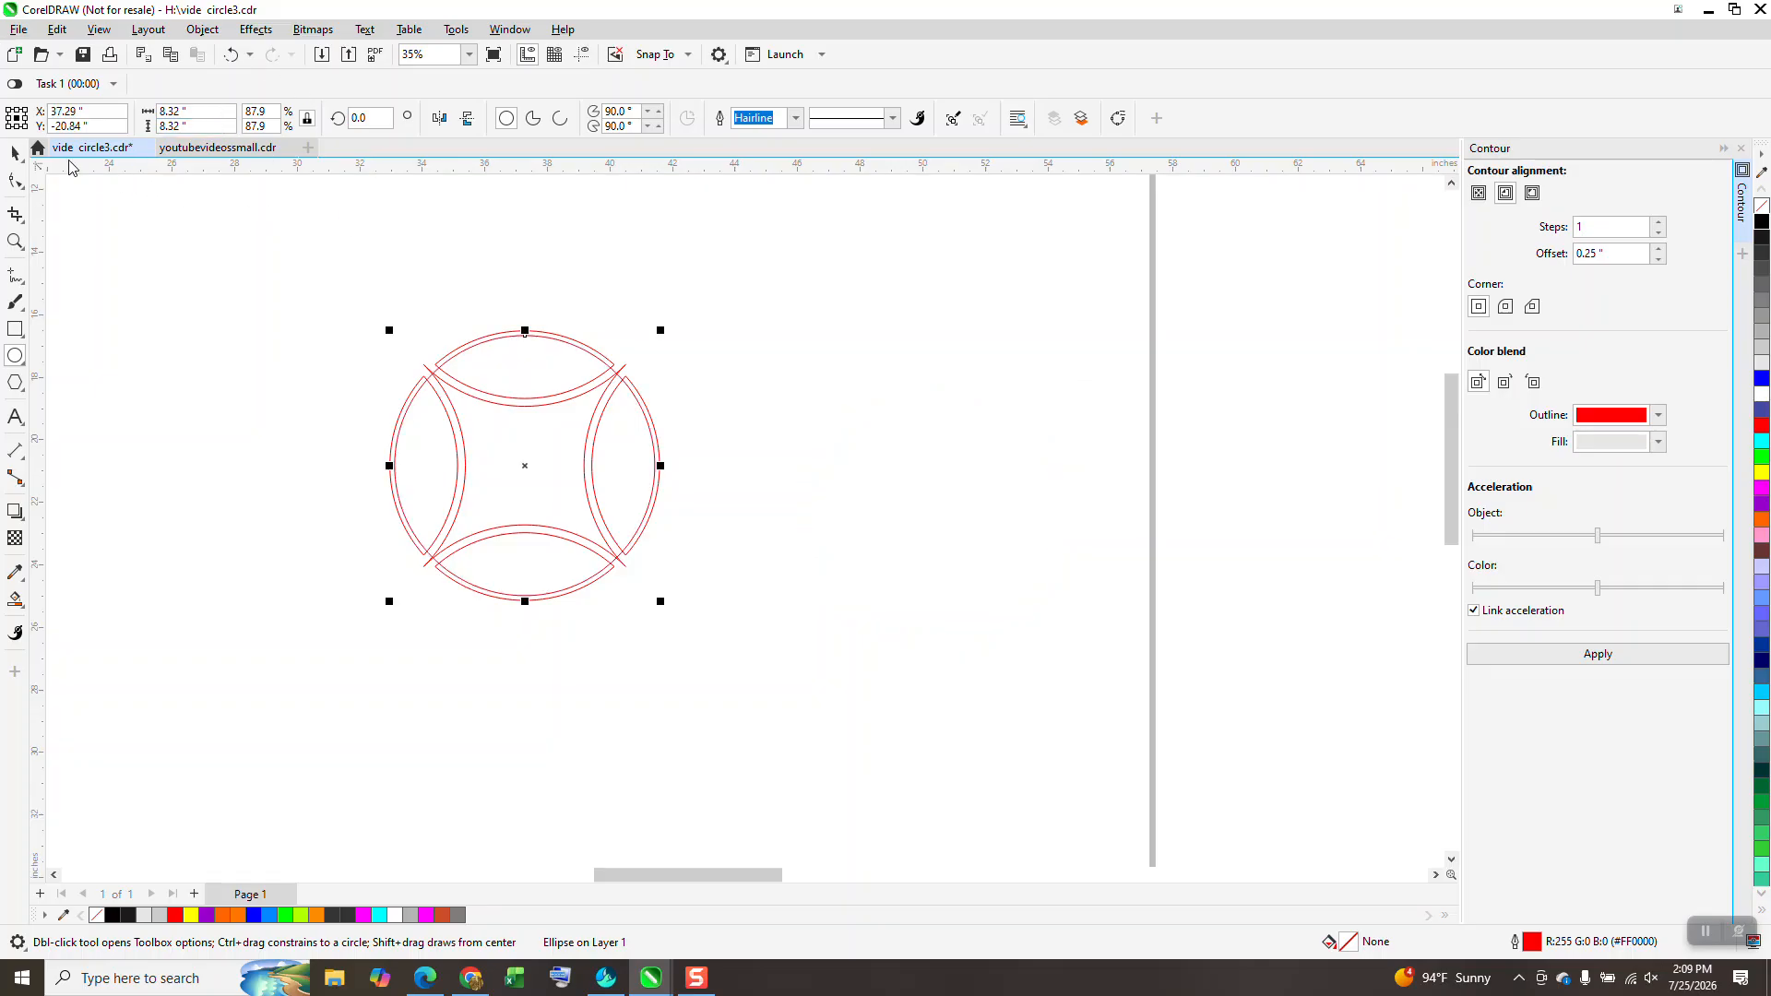
Step: Resize the circle to 8.62" and intersect it with the arc ring
click(503, 236)
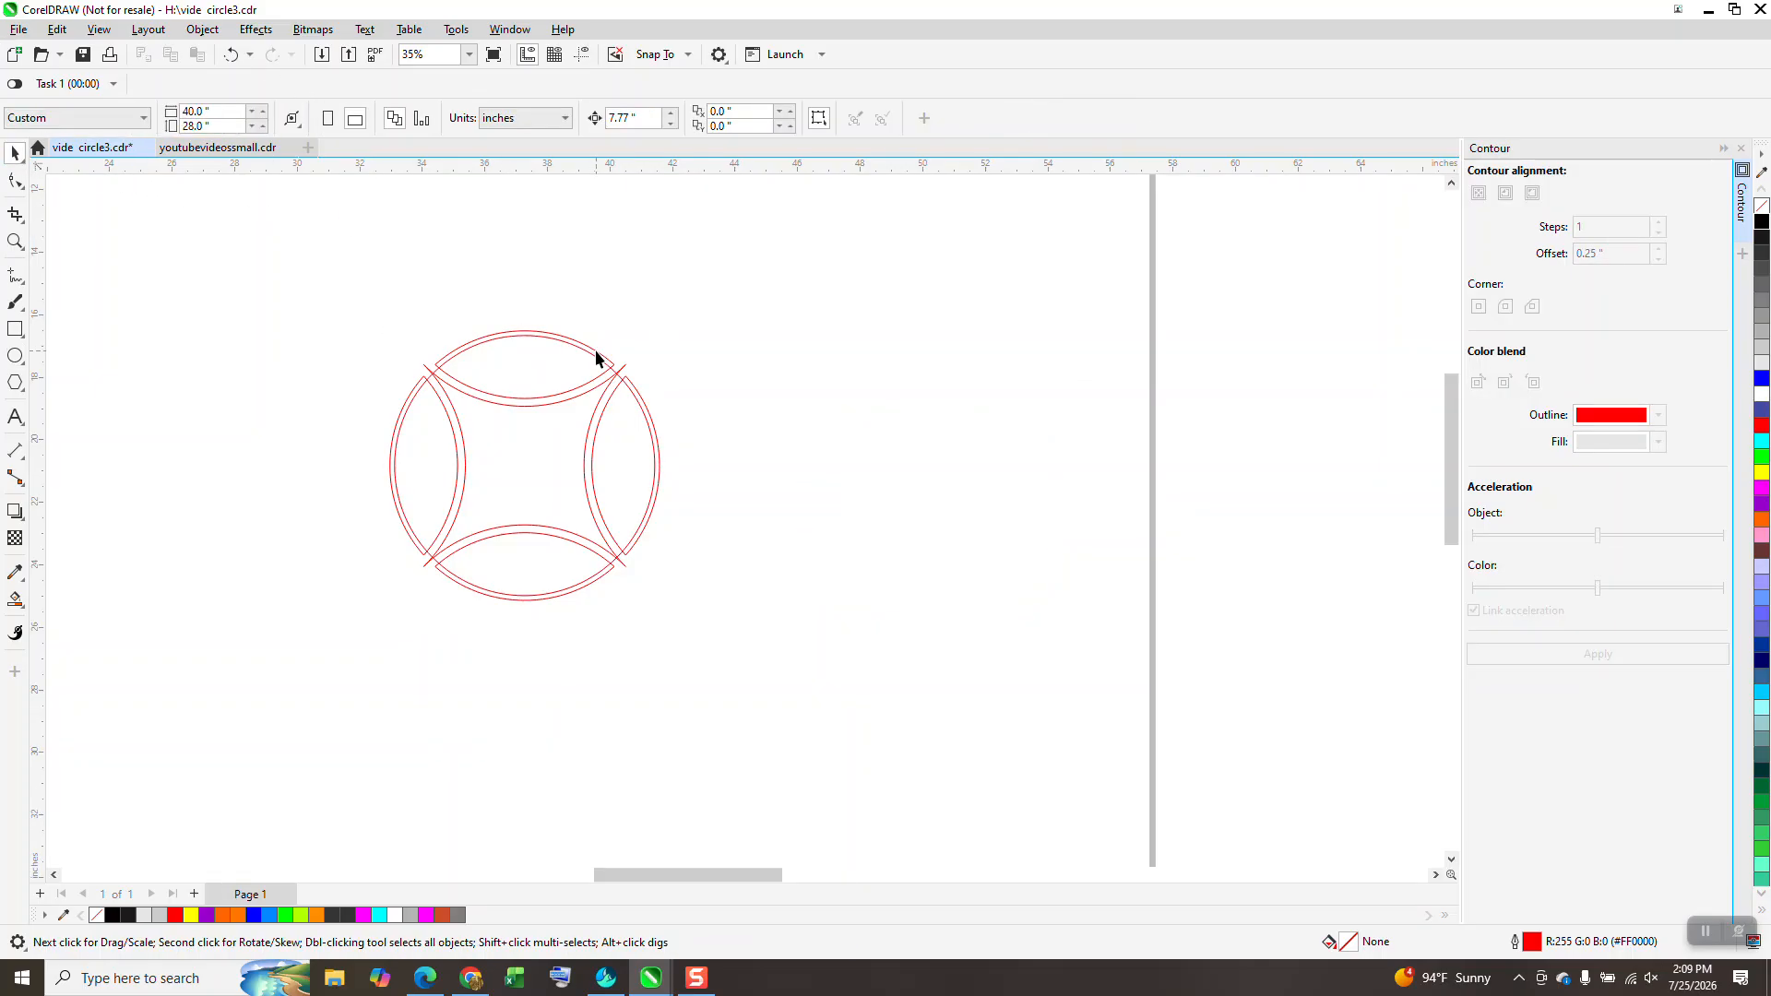
click(597, 353)
key(Escape)
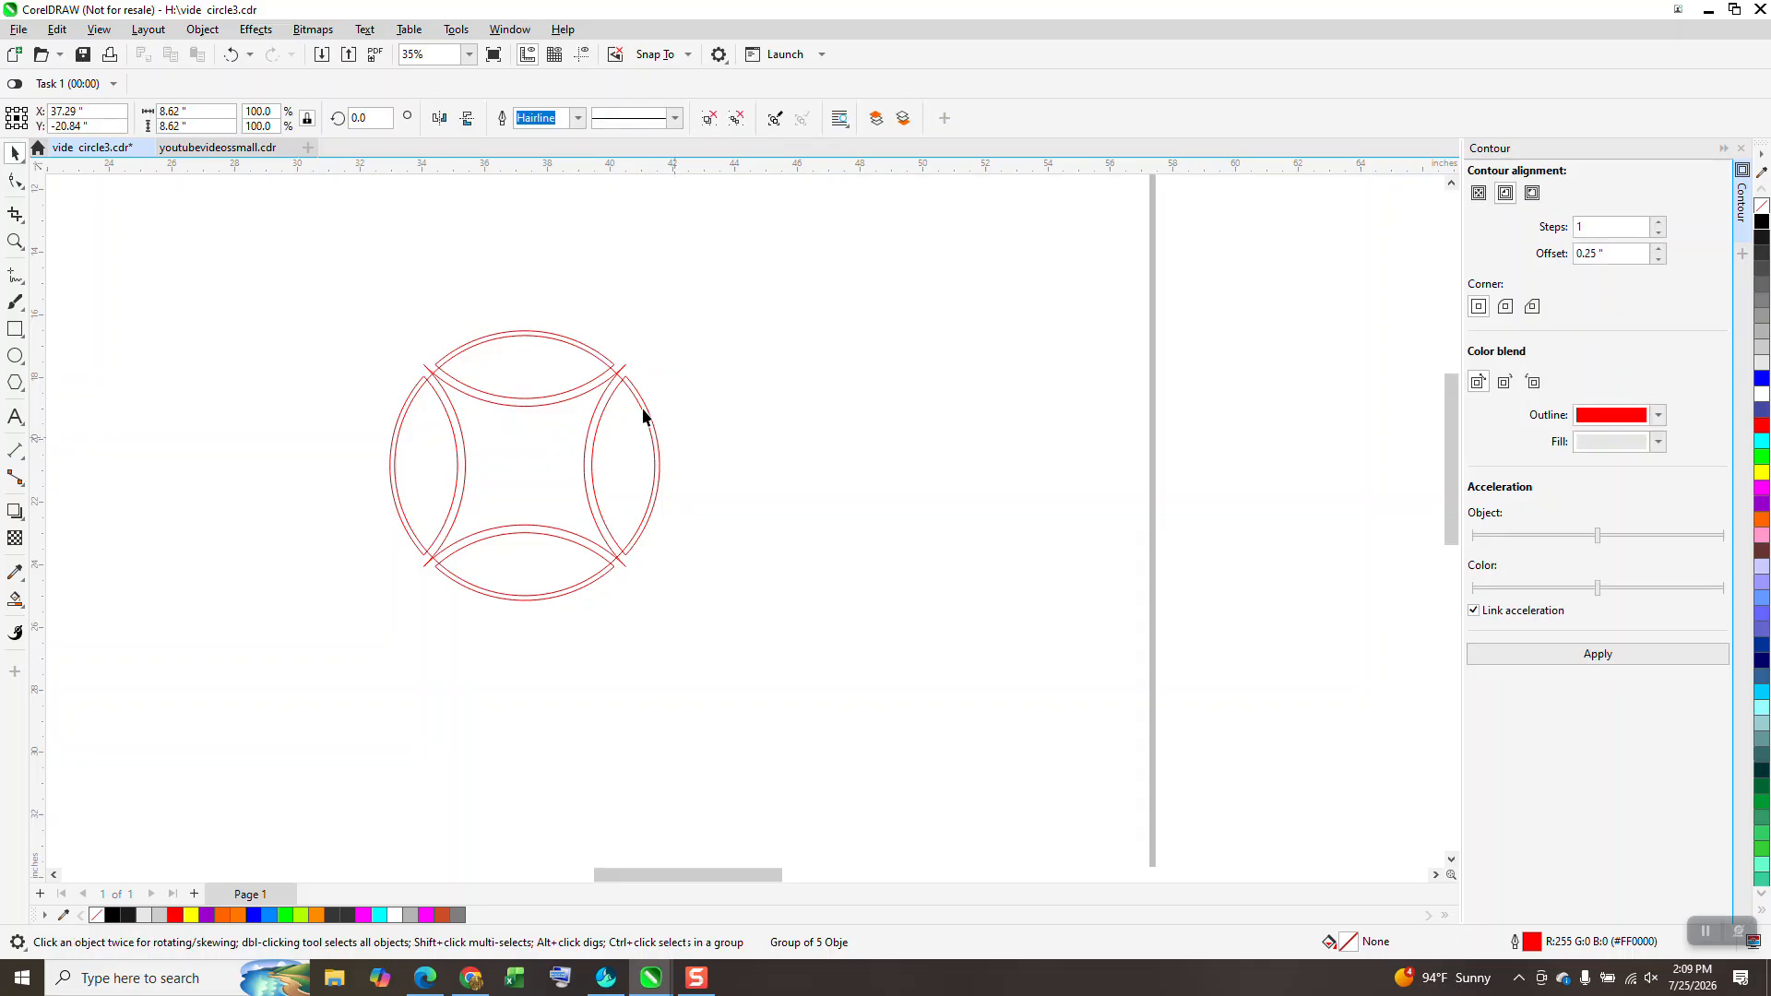
click(641, 412)
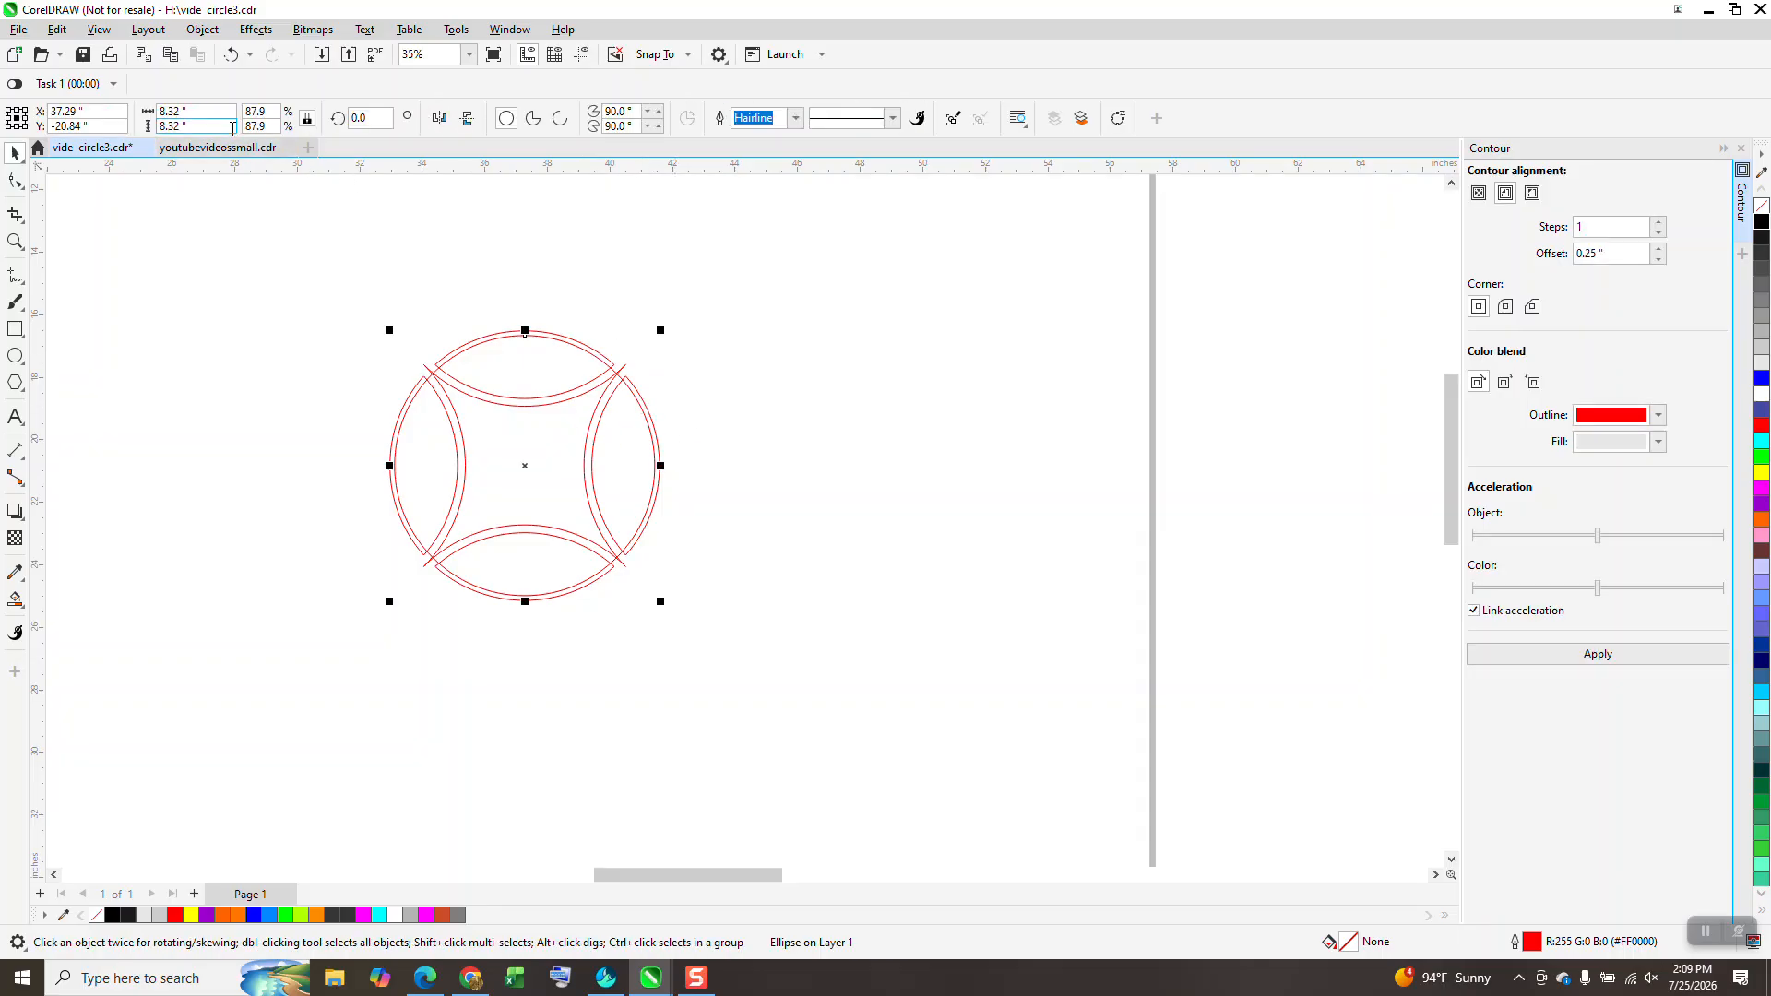
text(8.62)
key(Return)
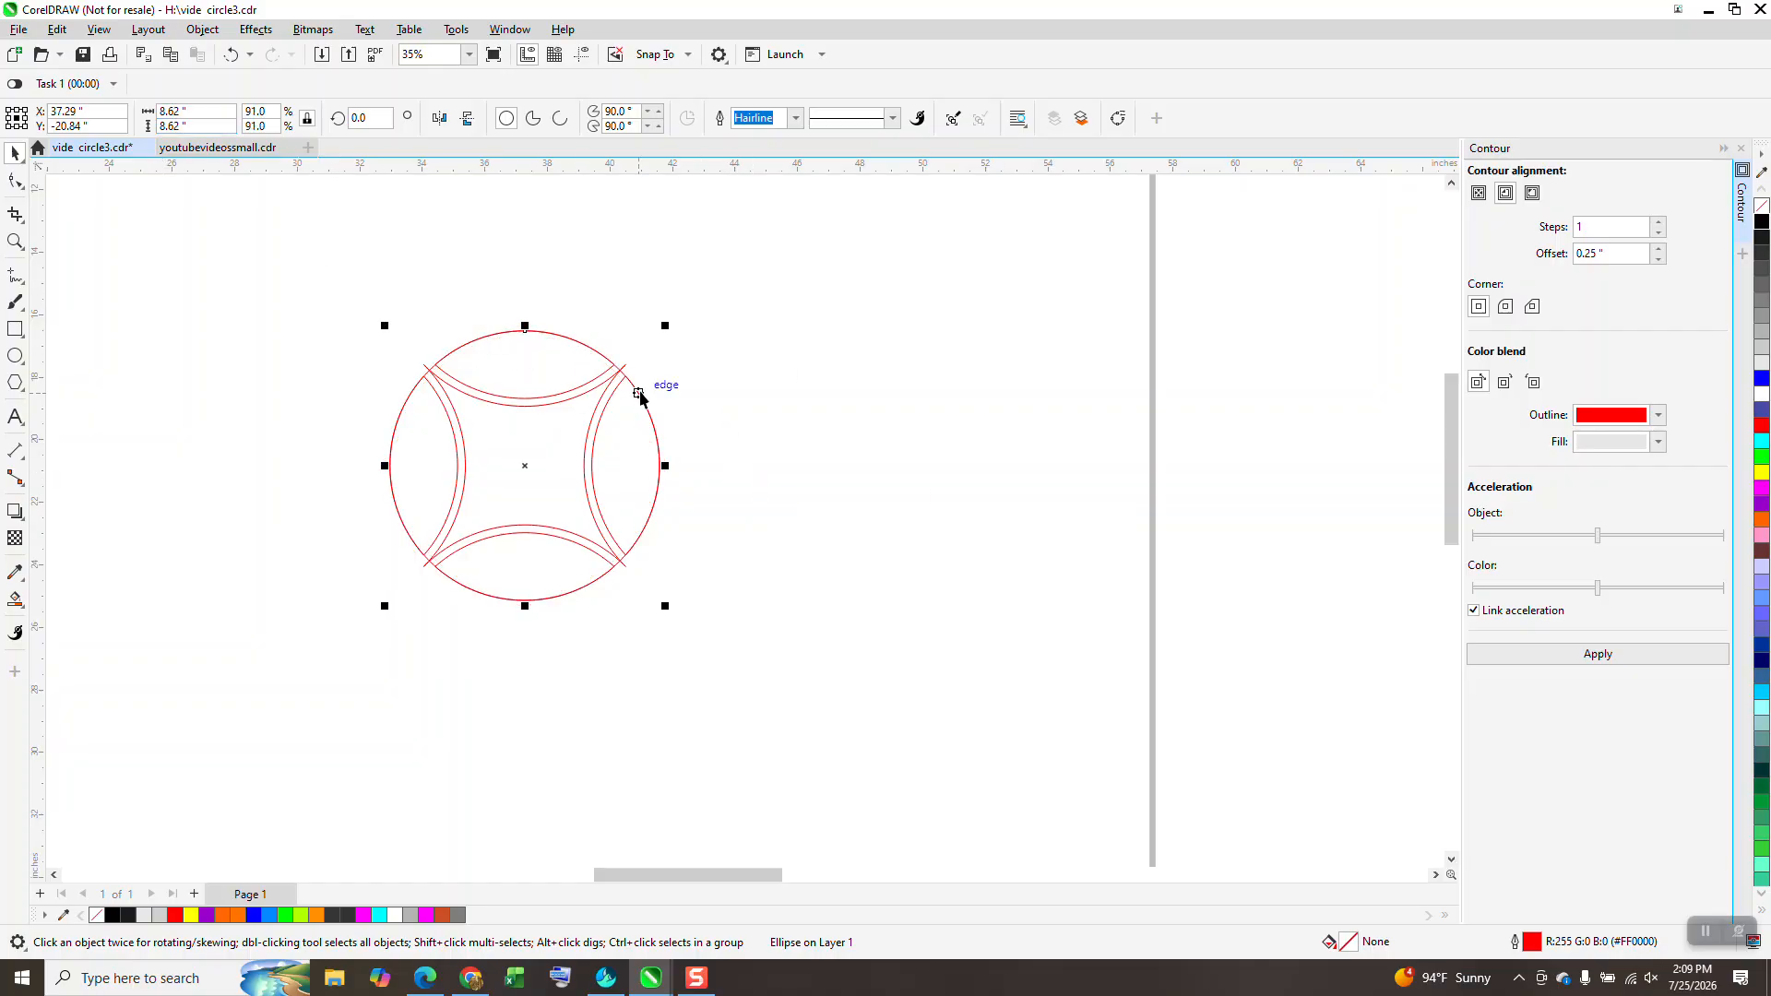
drag(341, 292, 786, 634)
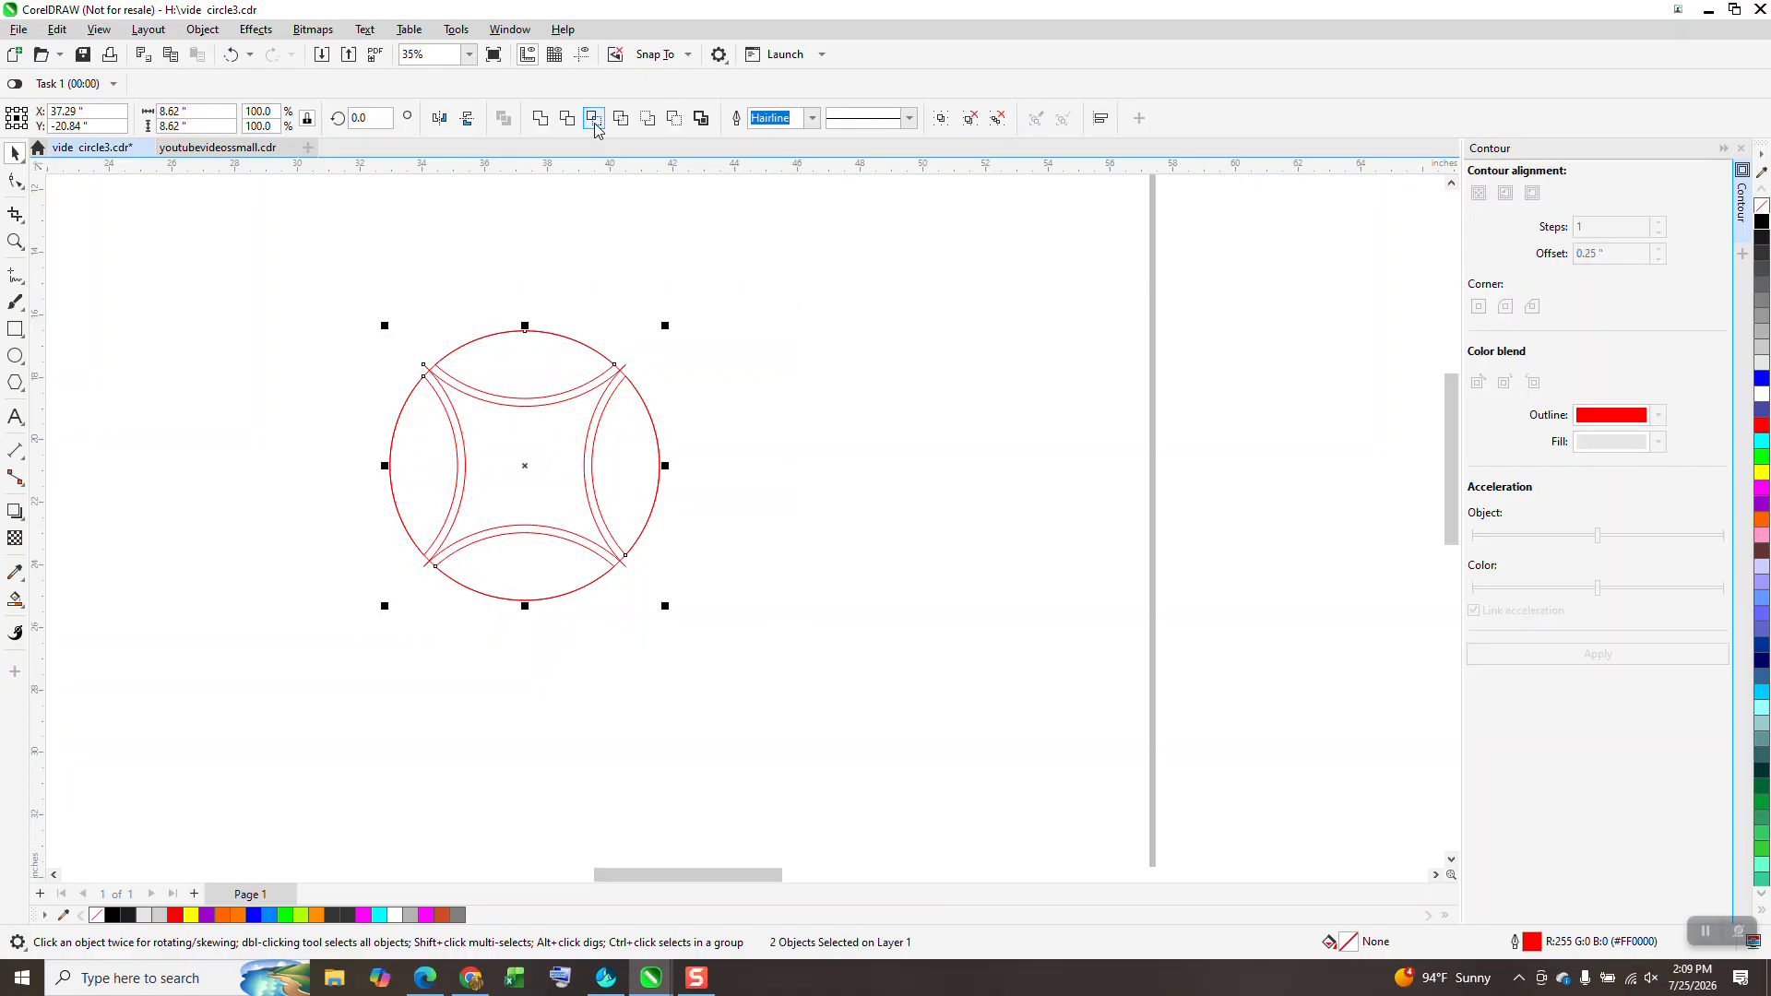
click(595, 123)
Step: Move the intersected arcs aside, delete the leftover circle, and return the arcs to centre
key(Right)
key(Right)
drag(310, 287, 782, 635)
key(Delete)
click(1009, 479)
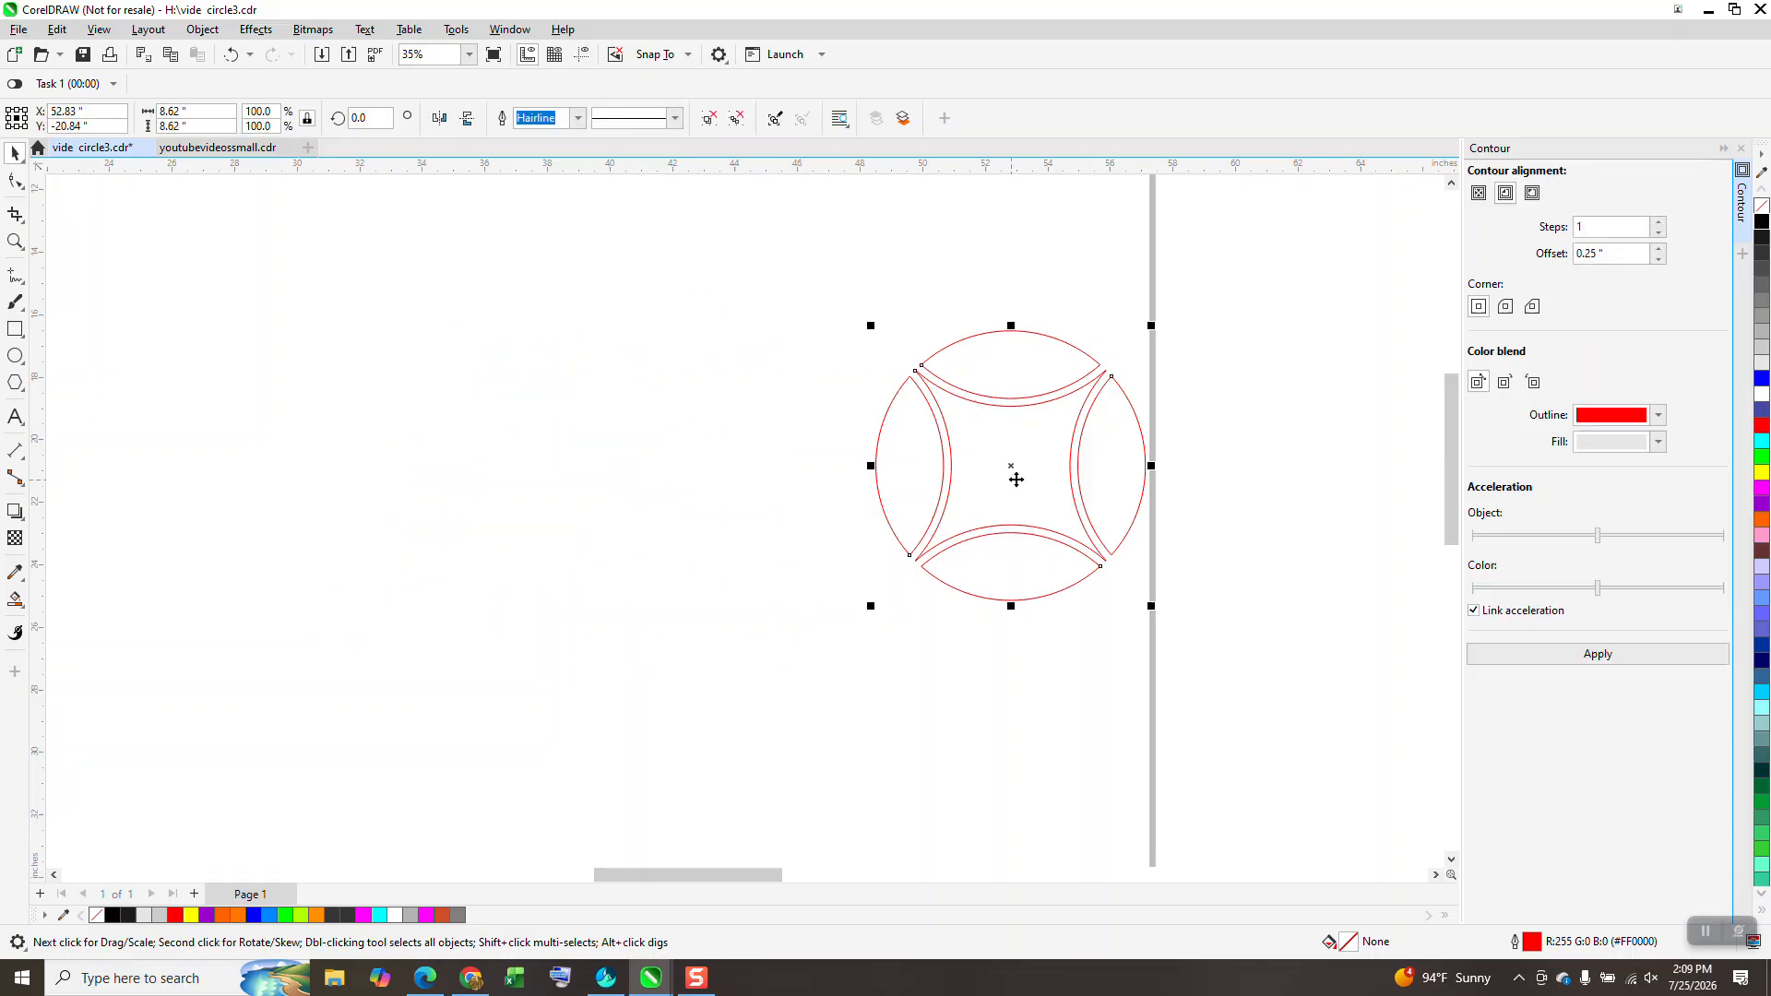
key(Left)
key(Left)
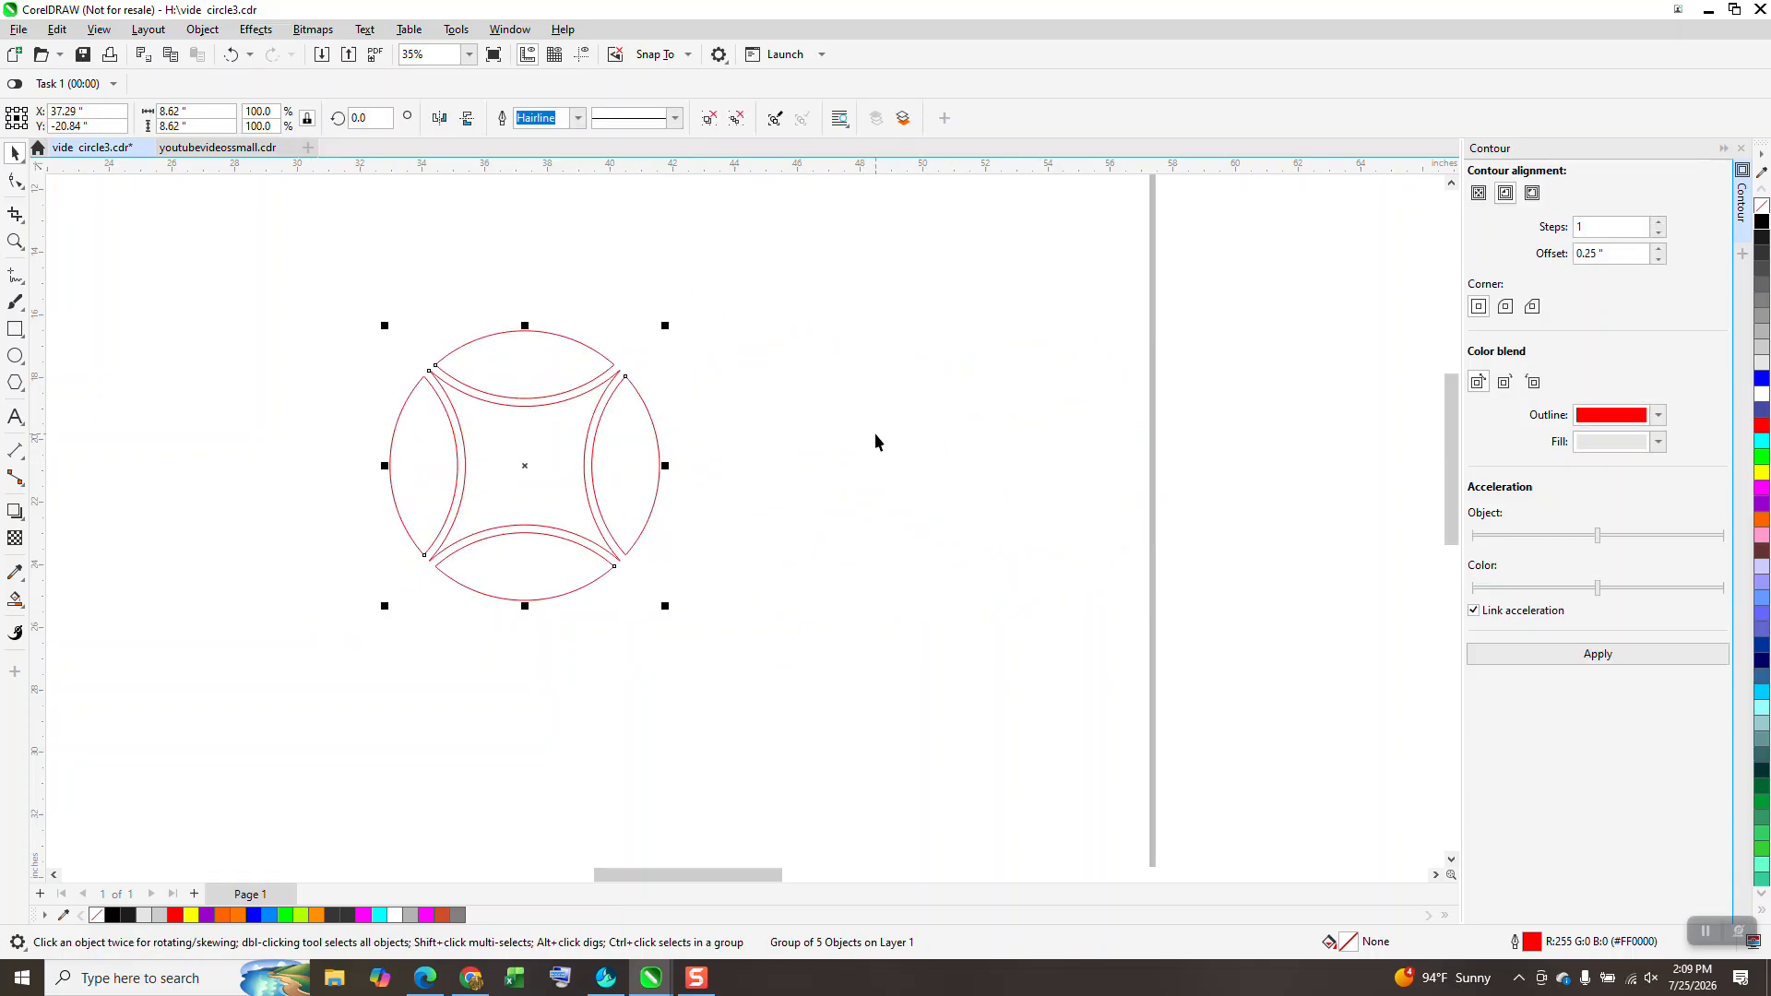
Step: Zoom in closely on the arc ring, discarding an attempted copy of it
click(15, 242)
drag(353, 301, 739, 692)
click(15, 152)
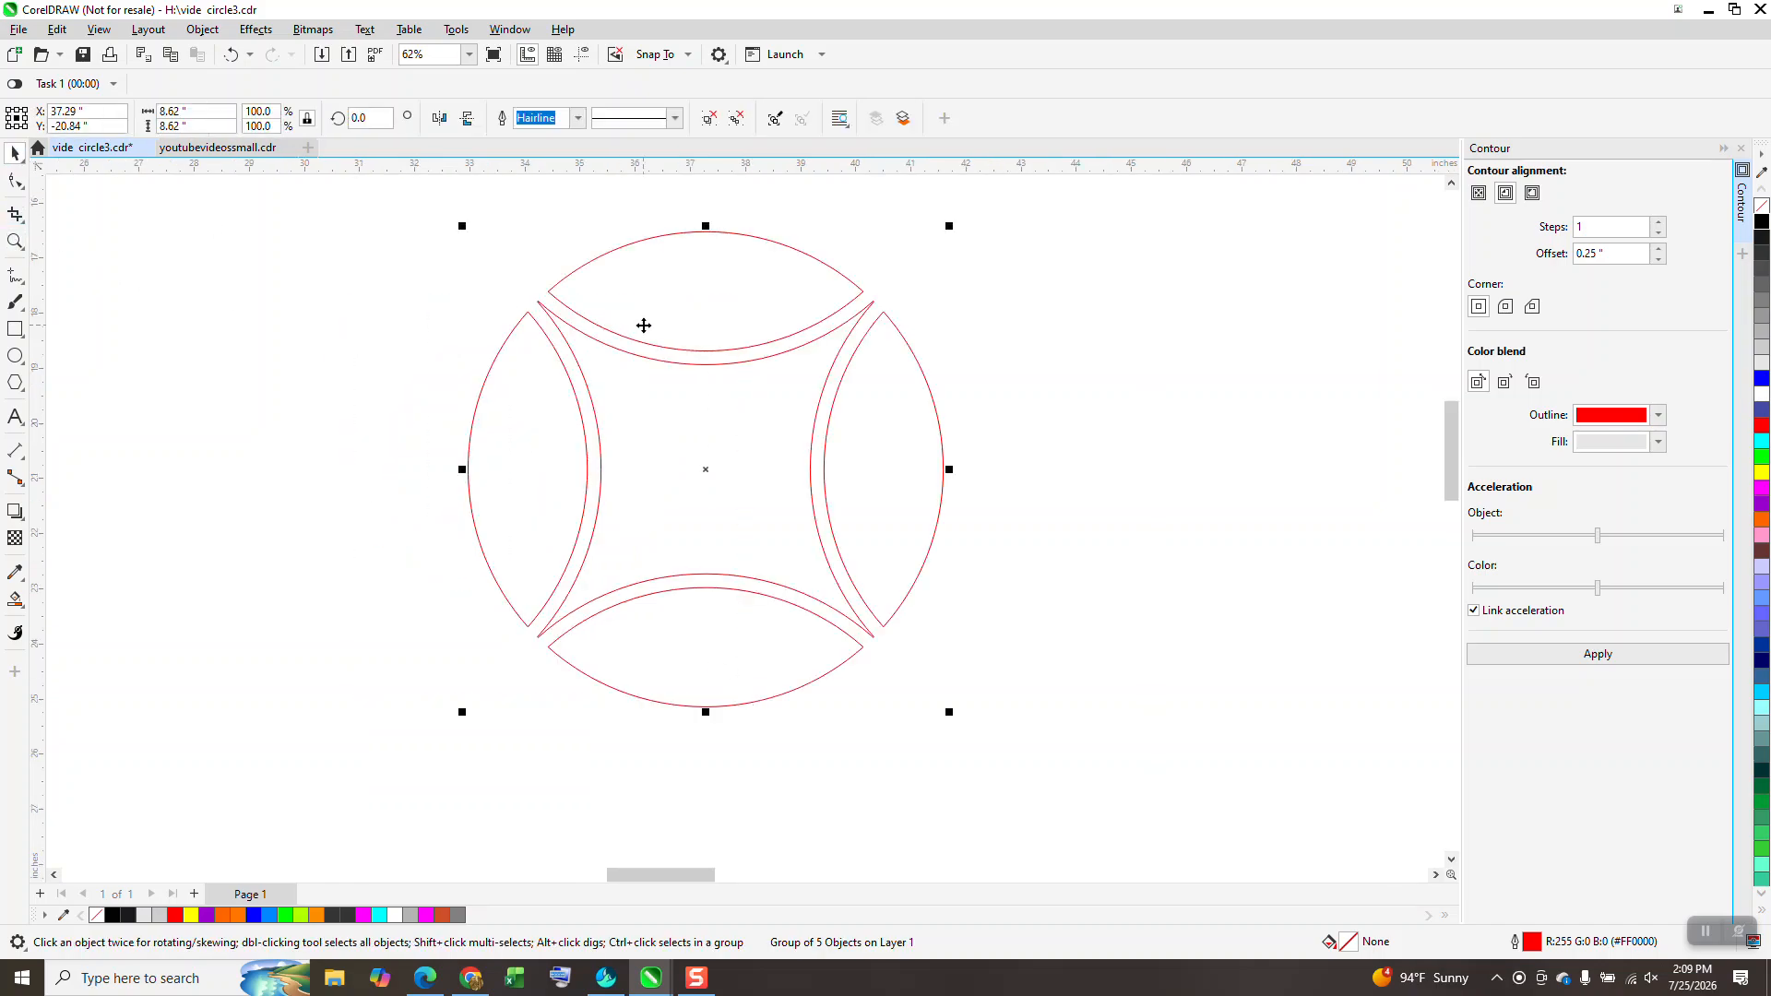
drag(534, 304, 887, 317)
key(Delete)
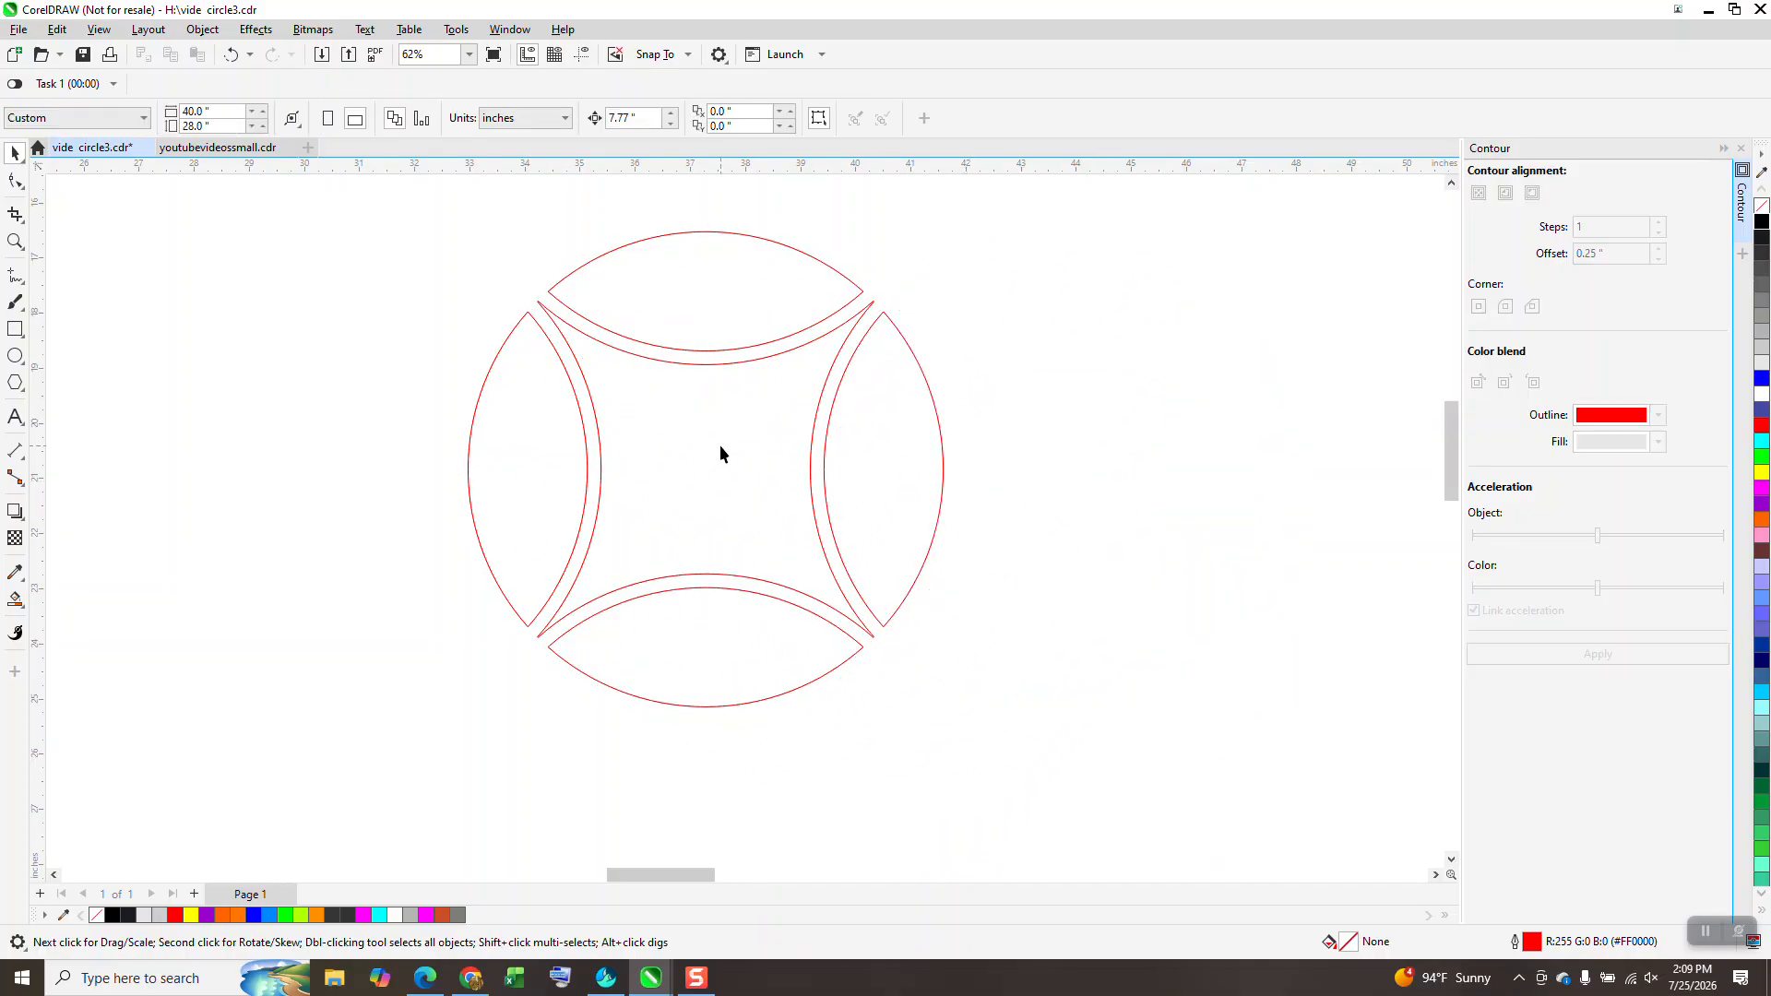
click(18, 240)
drag(400, 226, 943, 705)
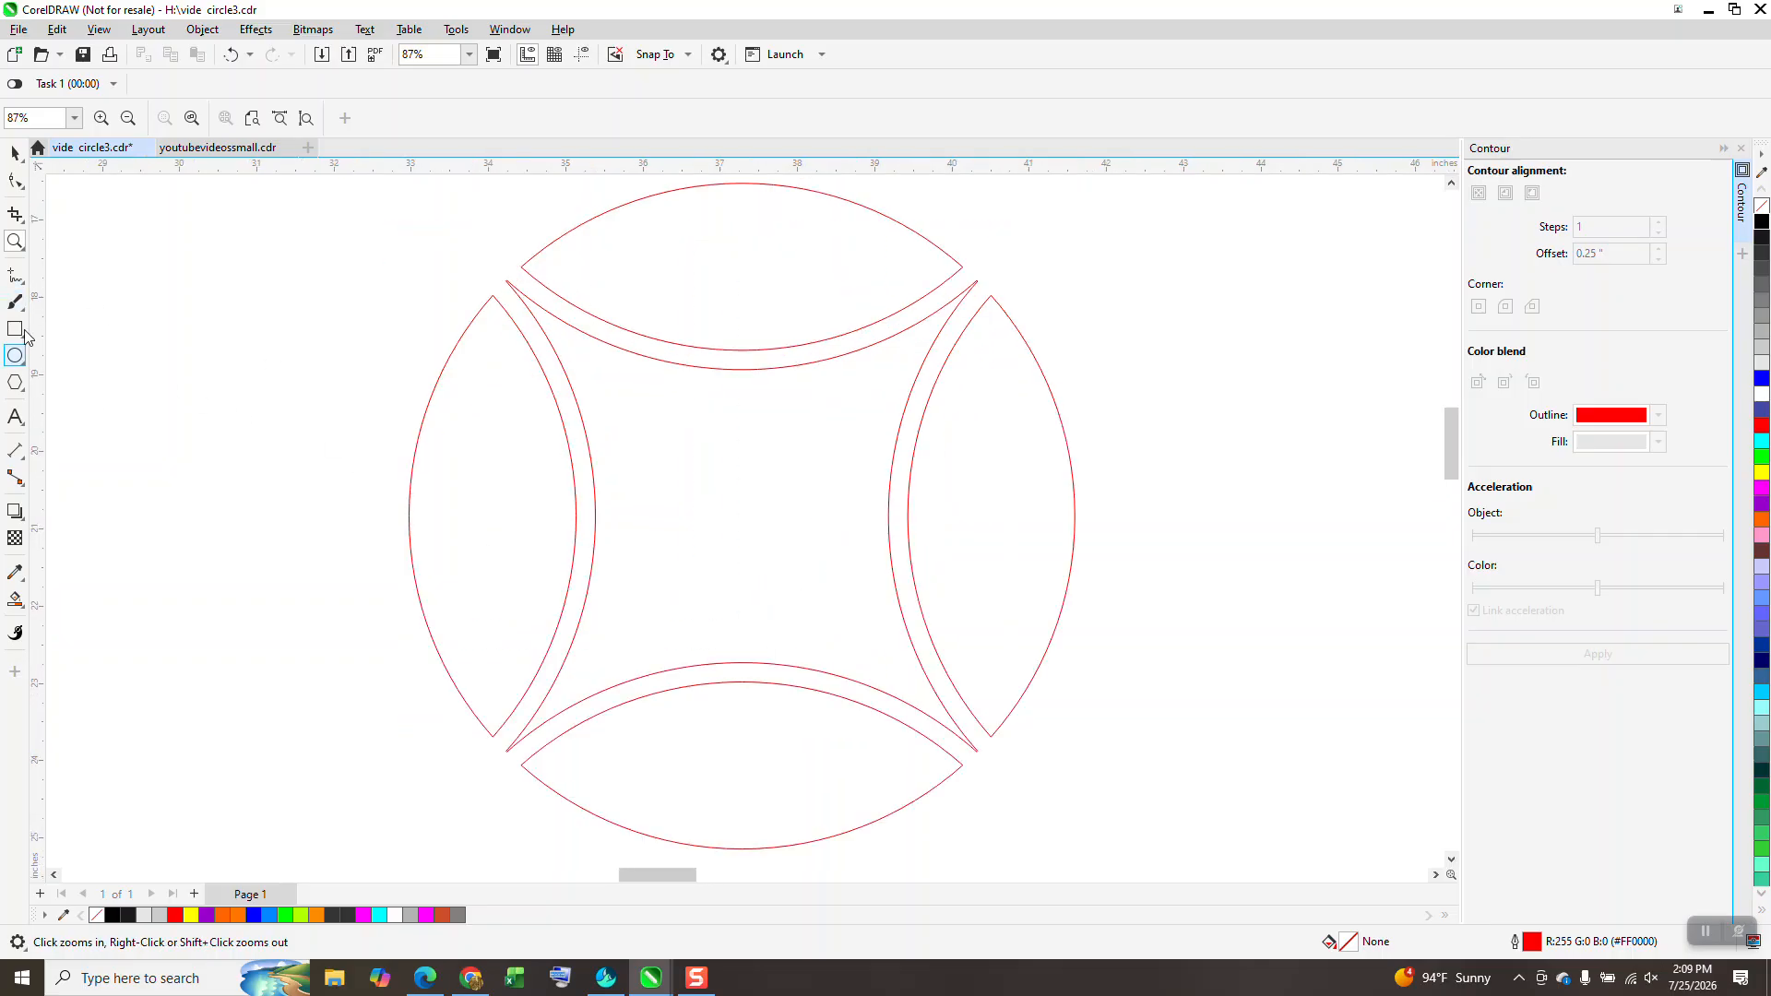
click(18, 450)
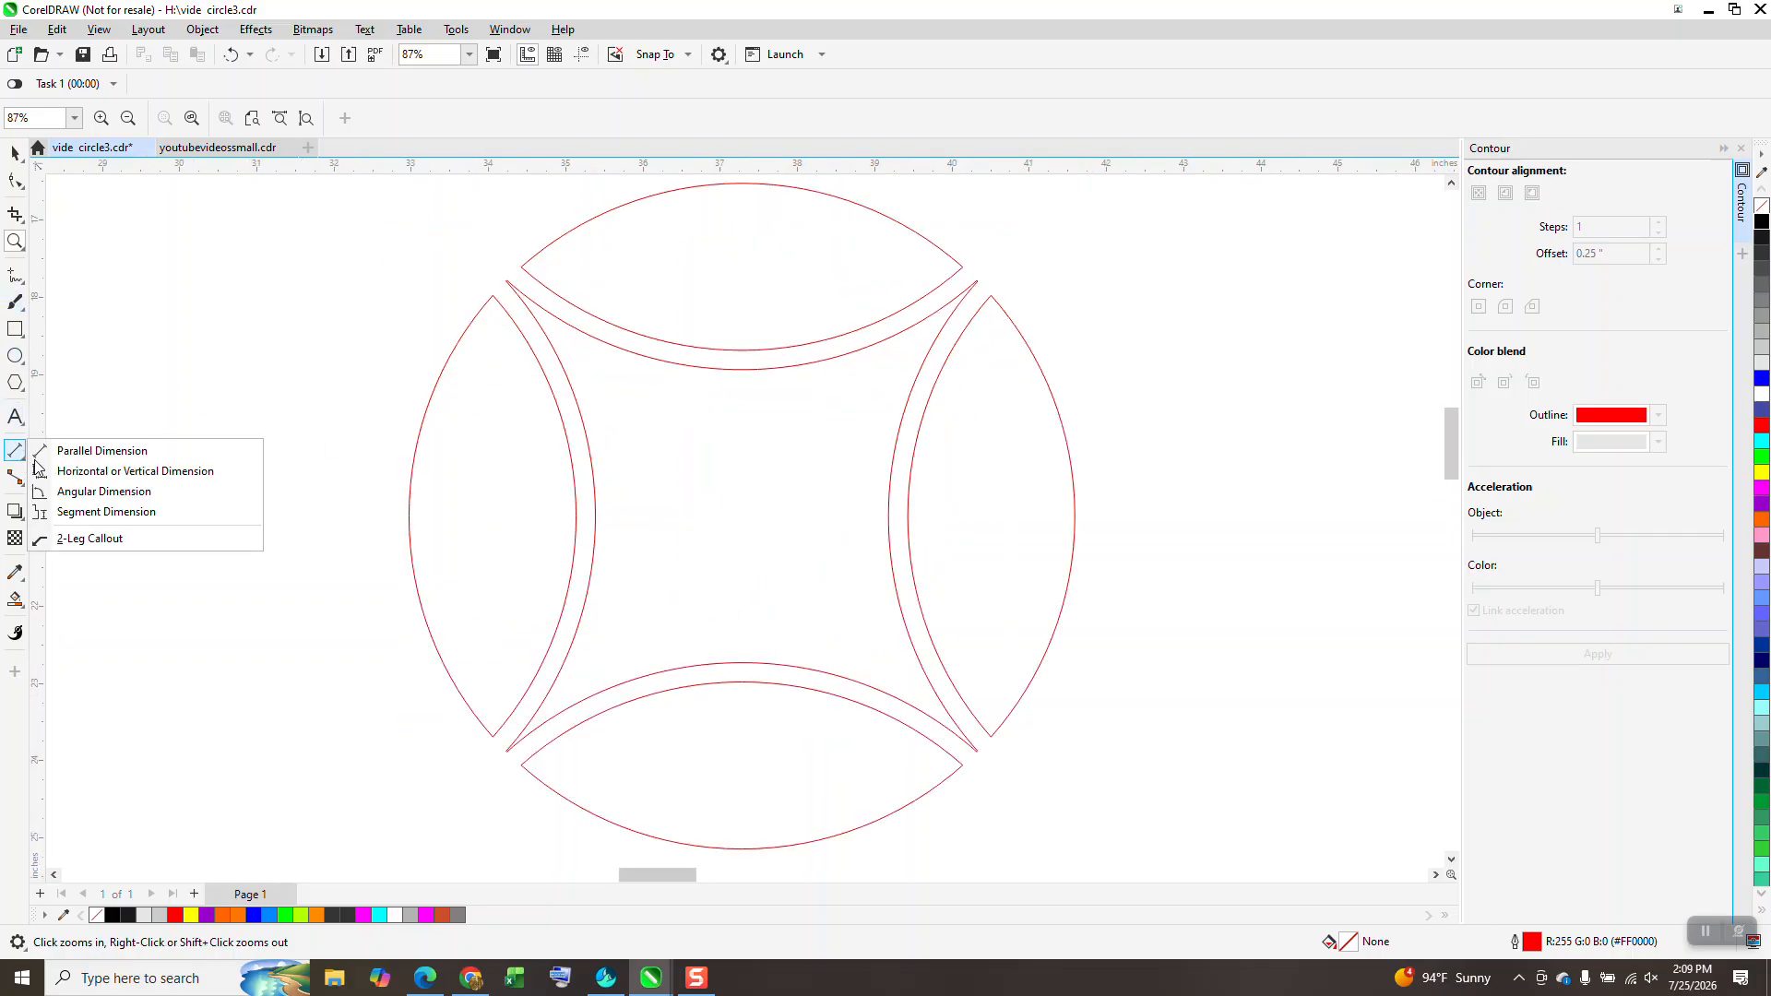
click(102, 449)
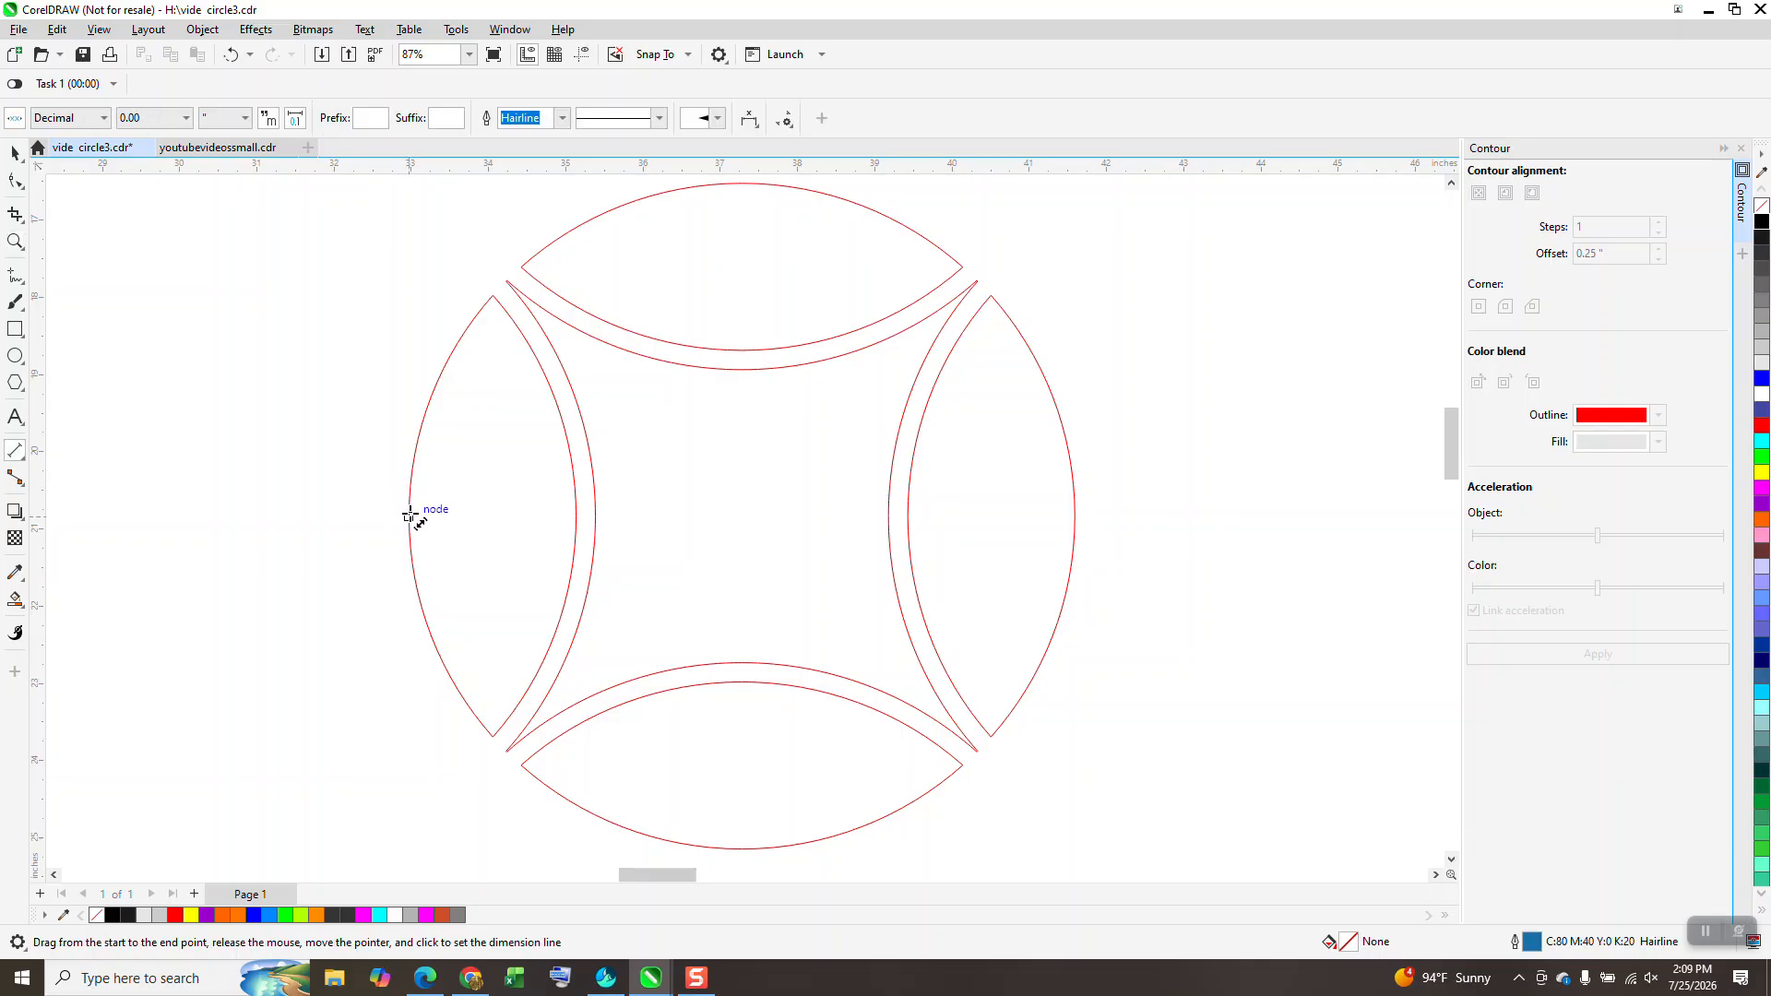
drag(409, 515, 908, 515)
click(908, 515)
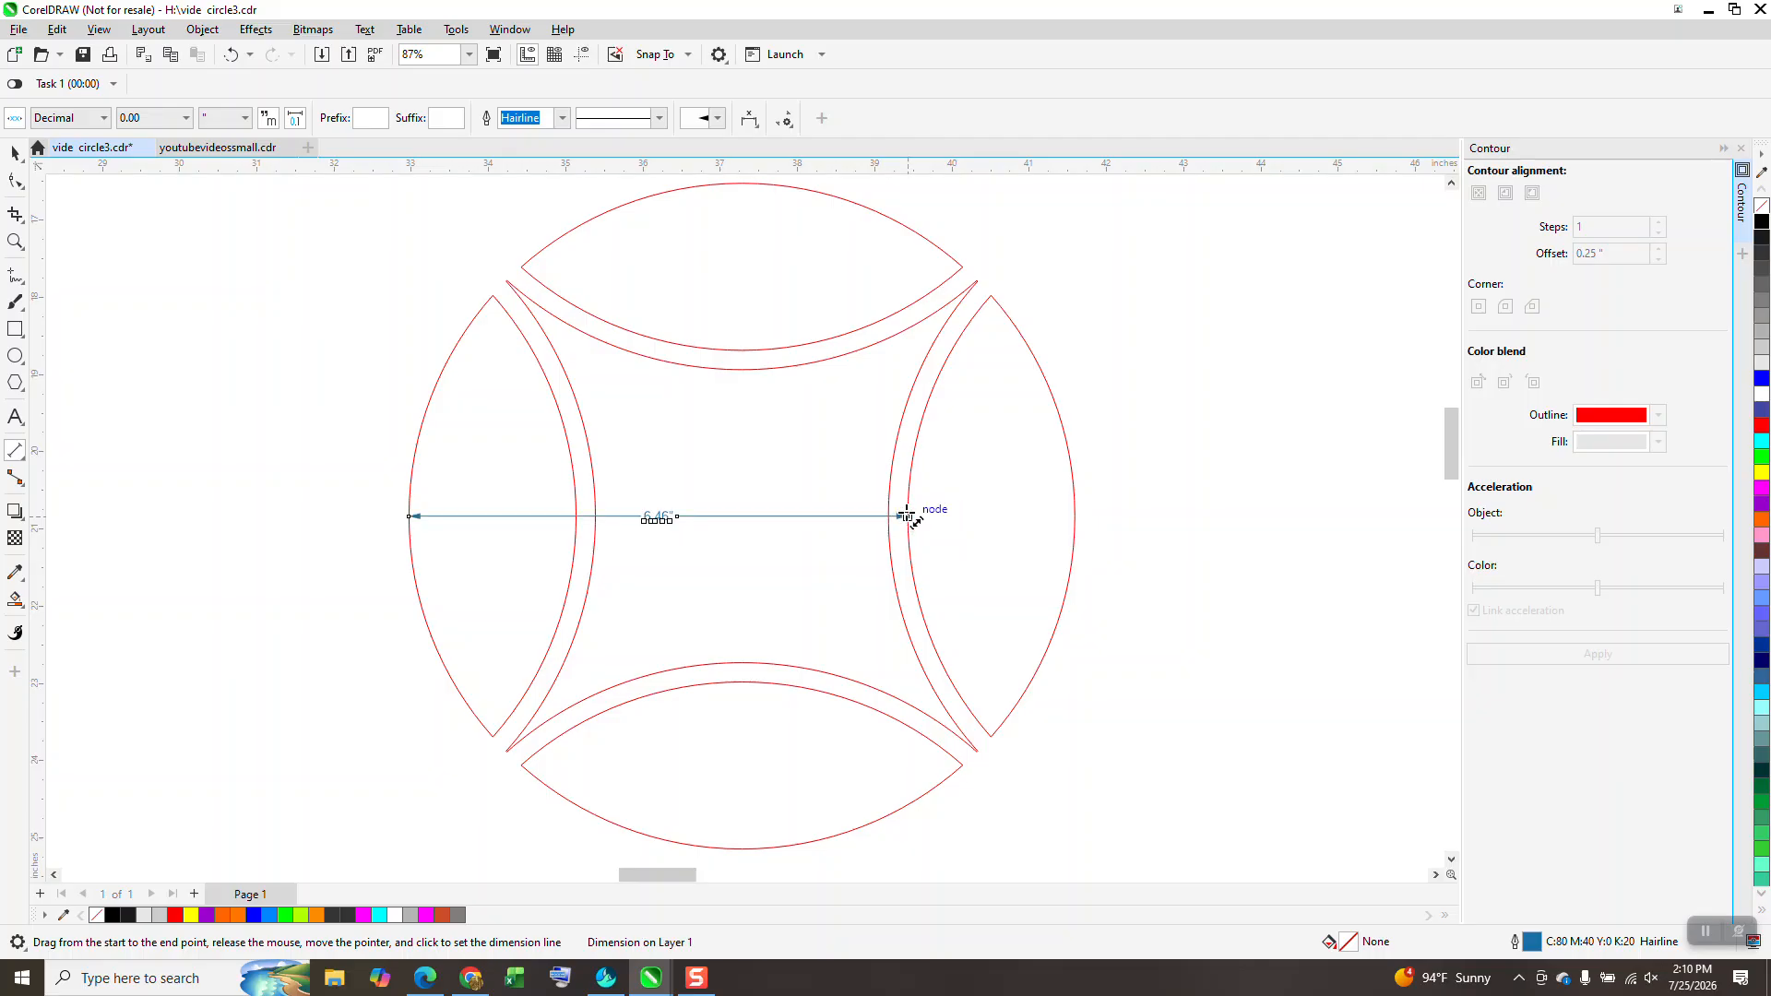
click(13, 150)
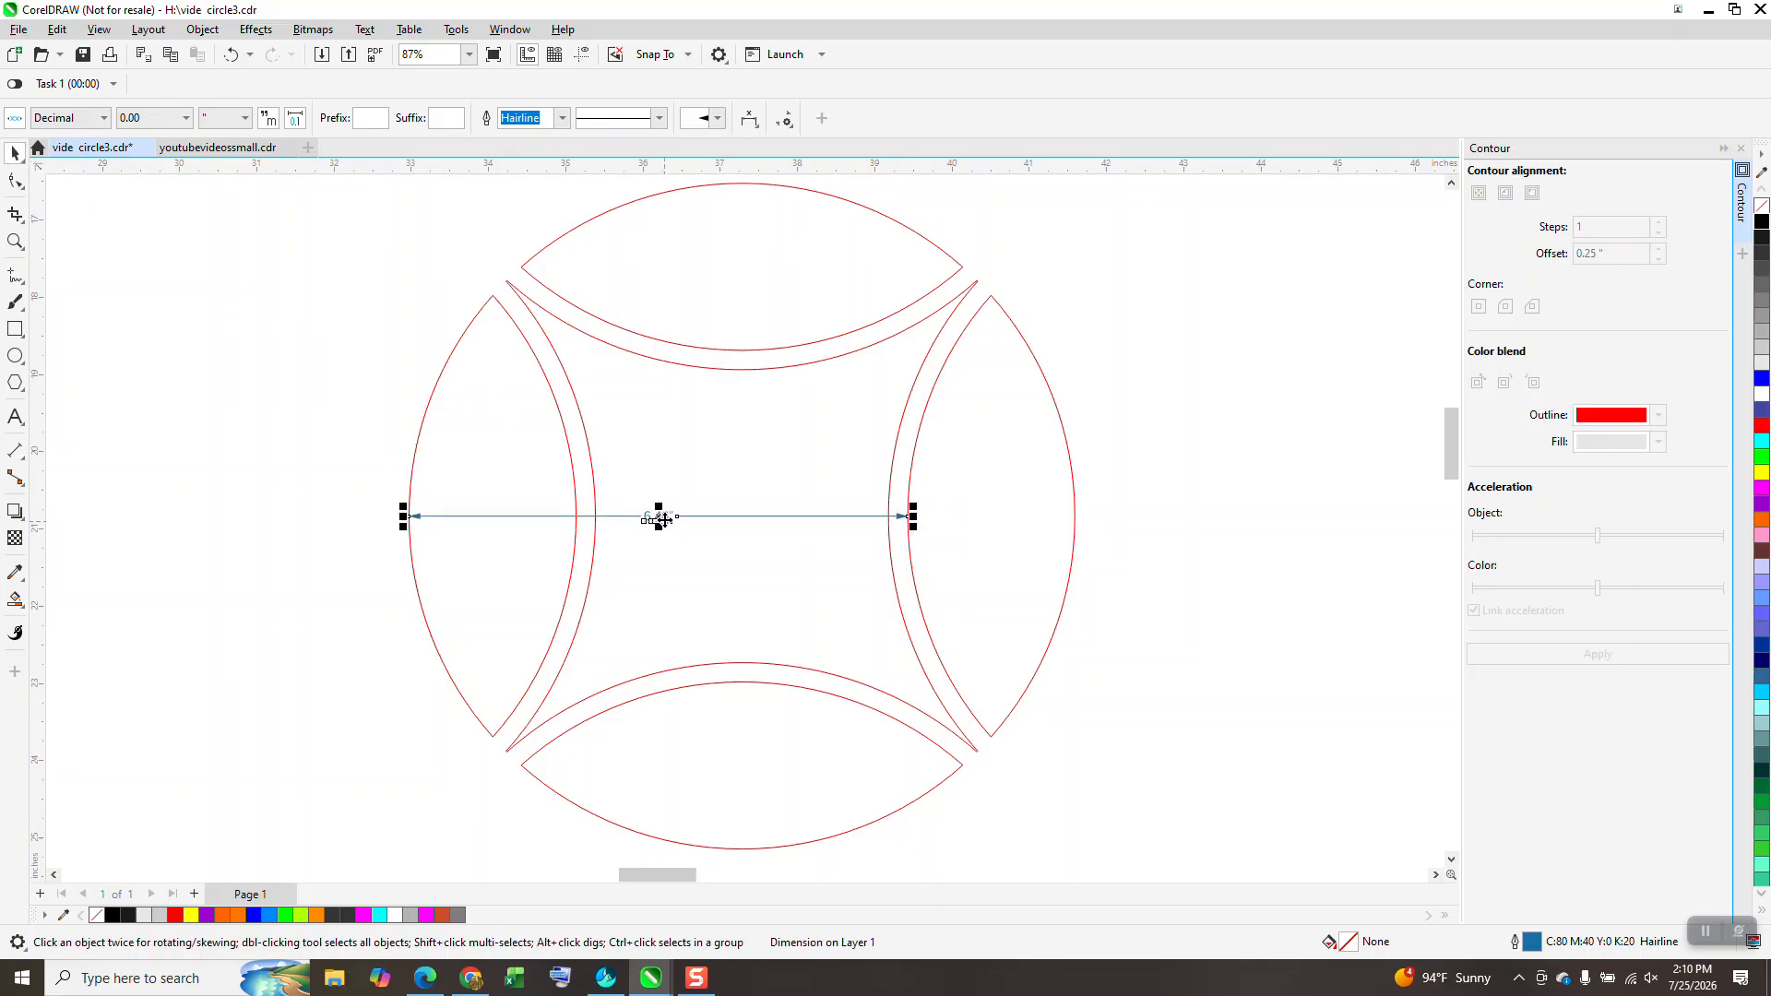
key(Delete)
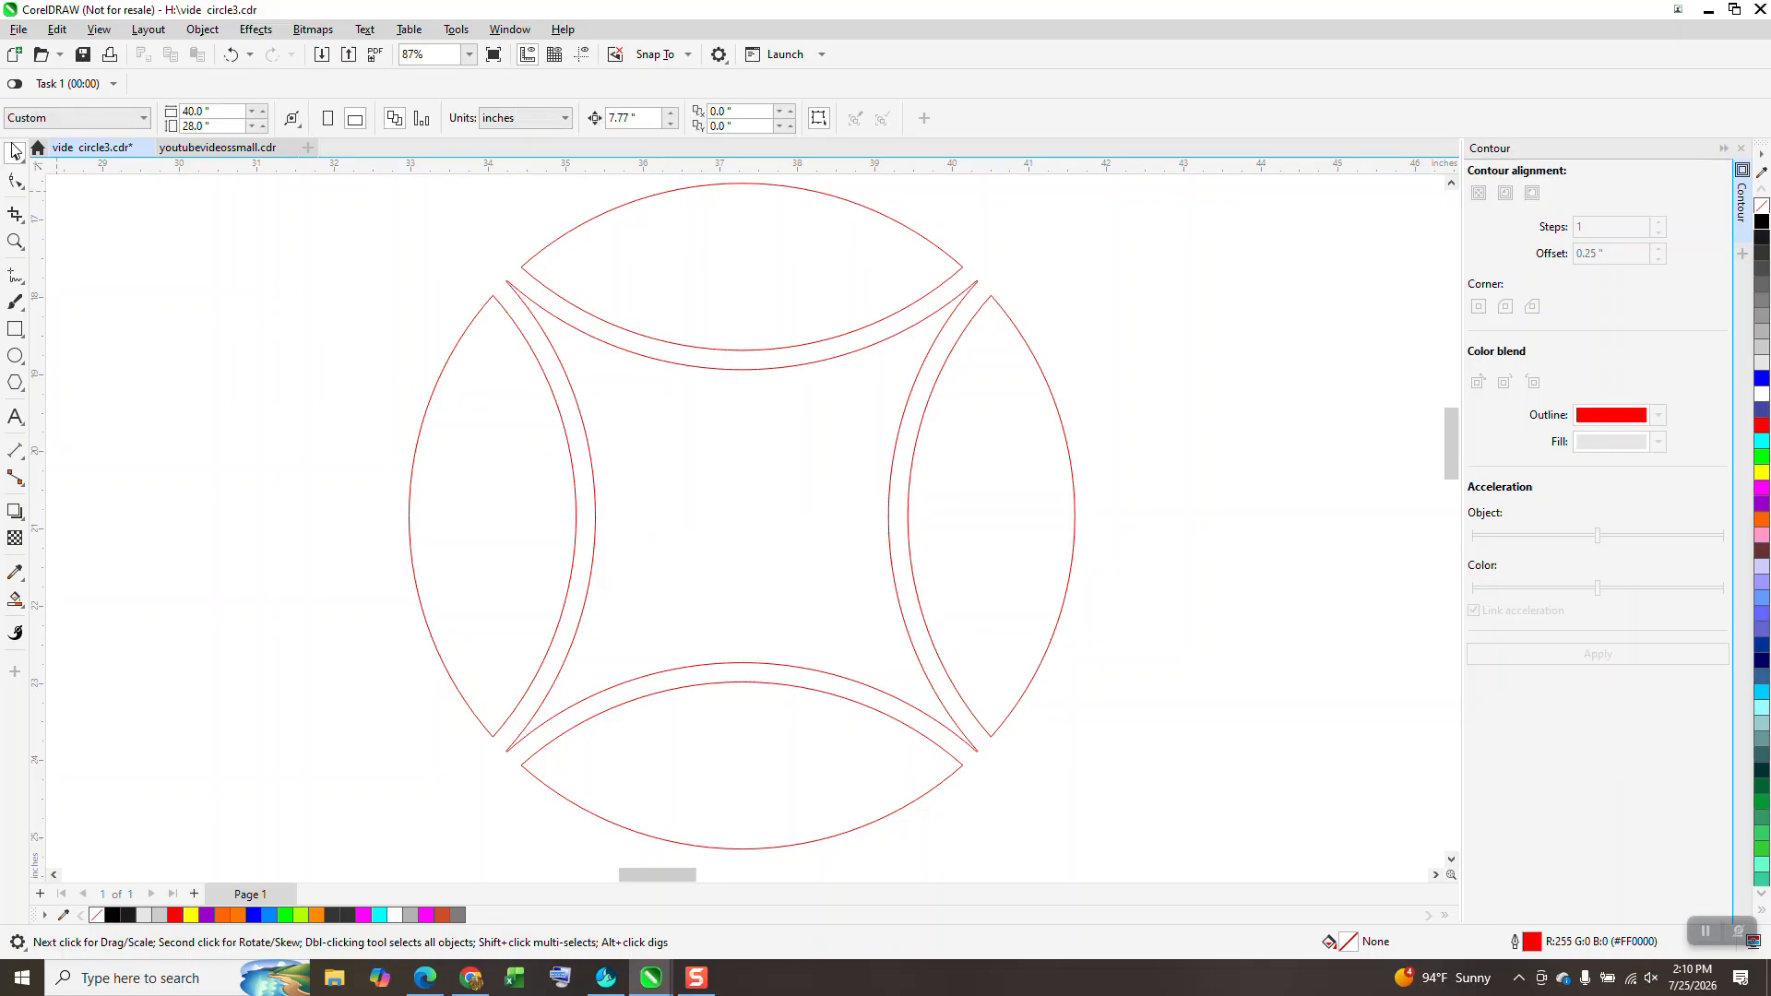
Step: Set the nudge distance to 6.46 inches
click(636, 118)
text(6.46)
key(Return)
scroll(638, 369, down, 2)
Step: Duplicate the arc ring rightward into a row of five rings, 6.46" apart
click(645, 377)
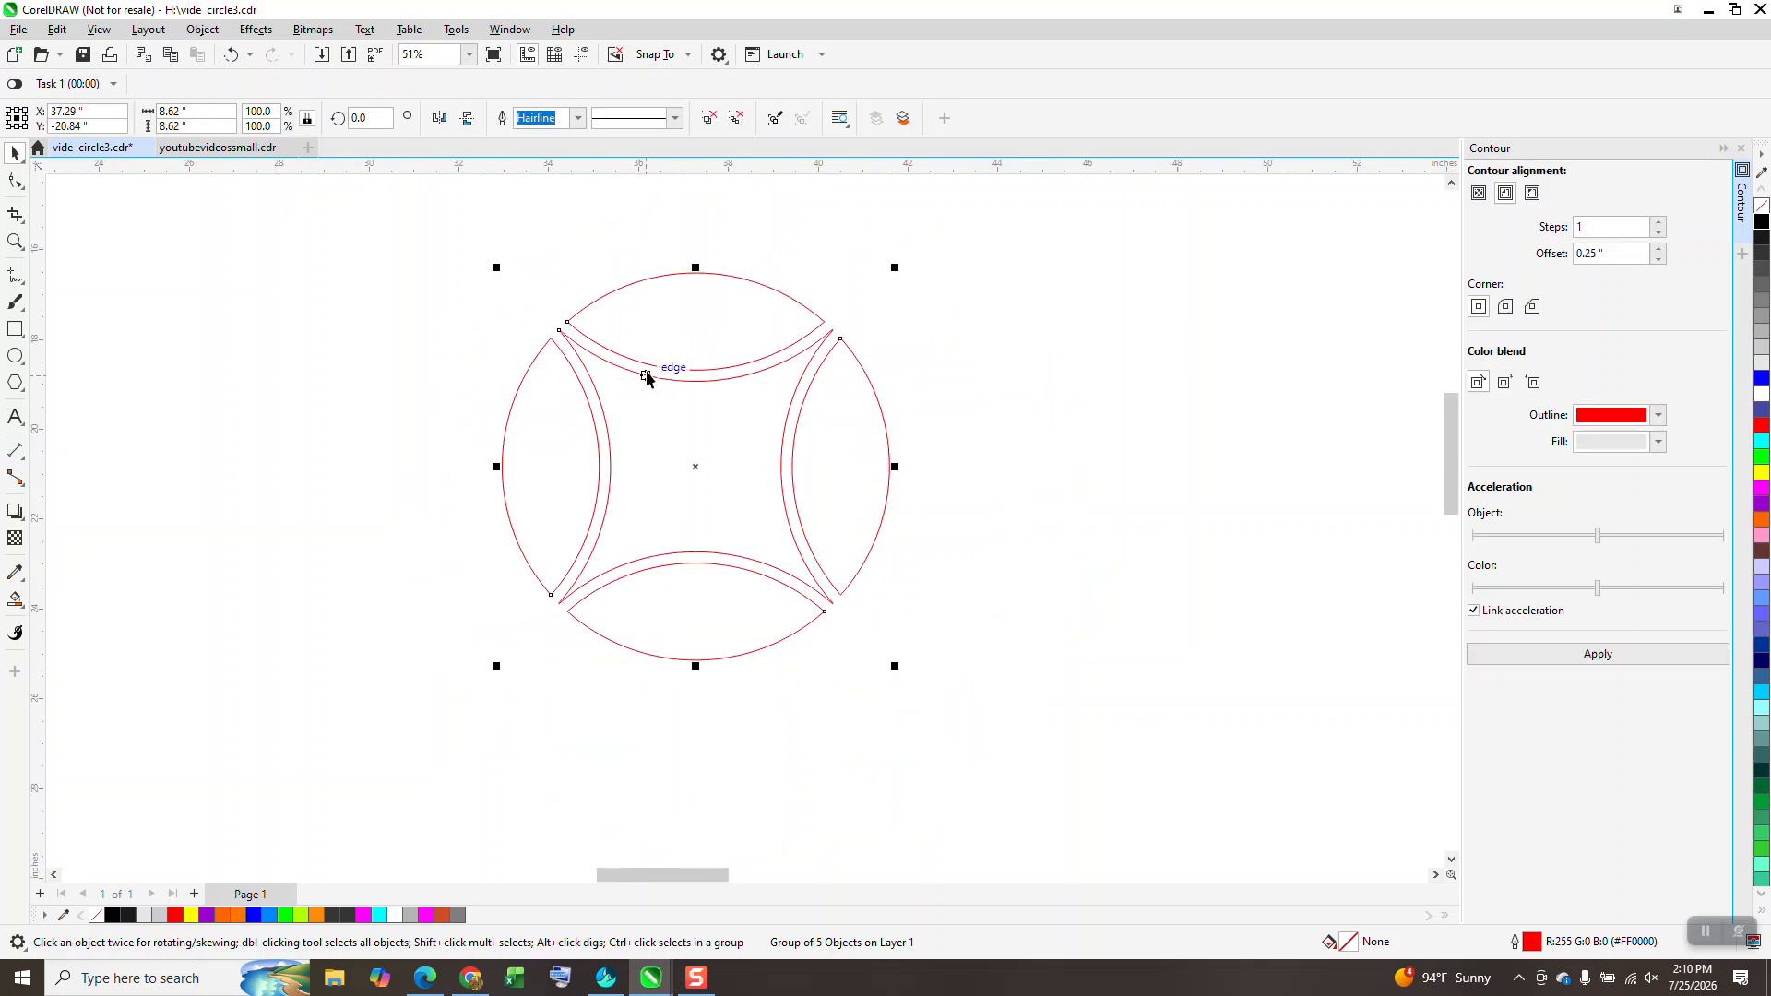
key(KP_Add)
key(Right)
key(KP_Add)
key(Right)
key(KP_Add)
key(Right)
scroll(397, 351, down, 2)
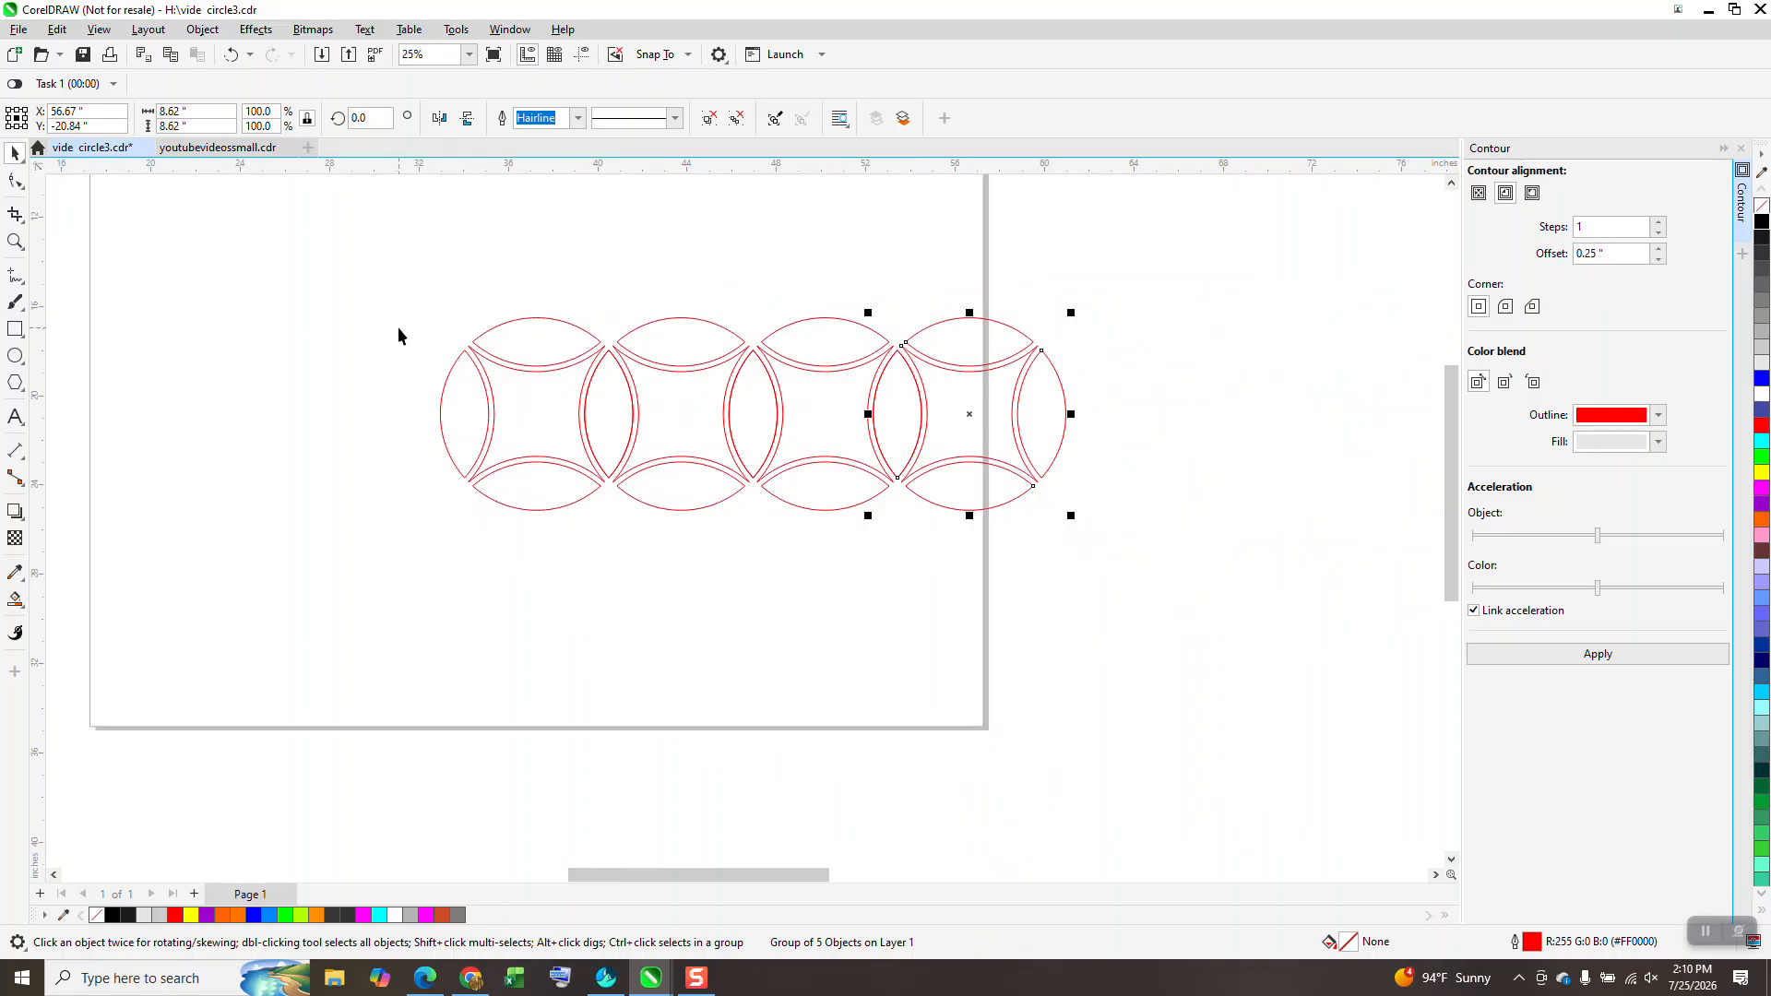
key(KP_Add)
key(Right)
Step: Duplicate the row downward into five rows and group all 25 rings
drag(417, 273, 1274, 589)
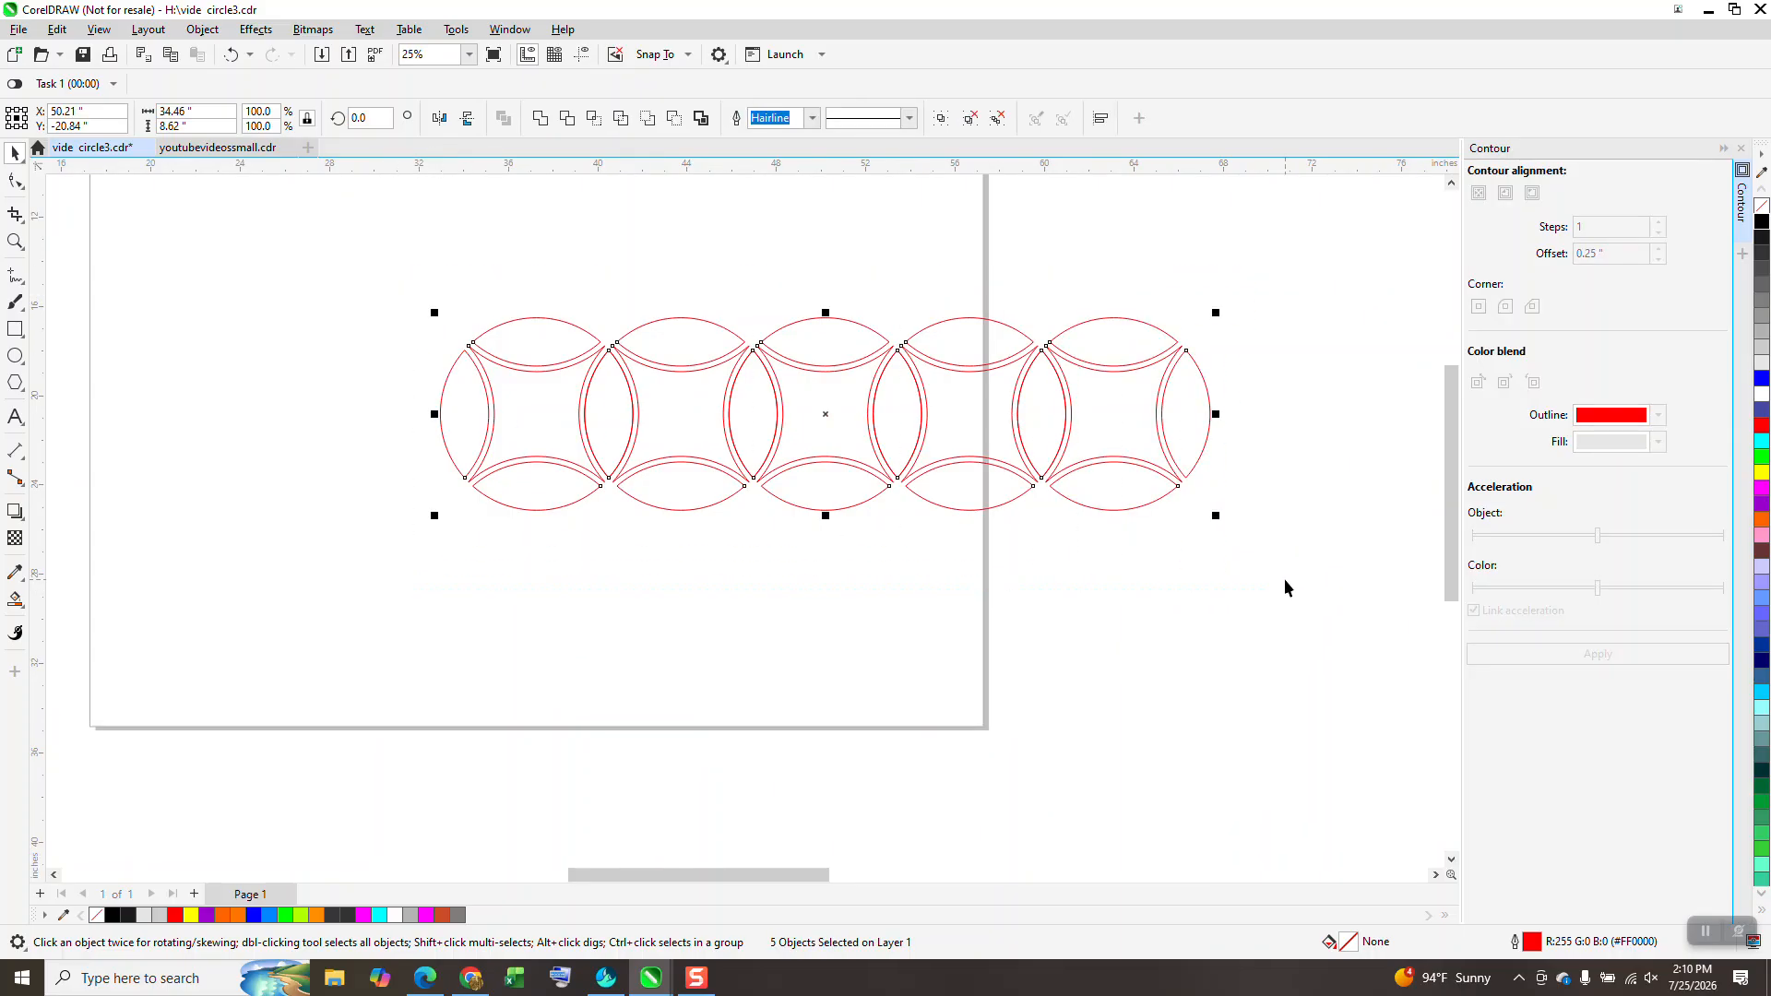
key(ctrl+d)
key(ctrl+d)
key(ctrl+d)
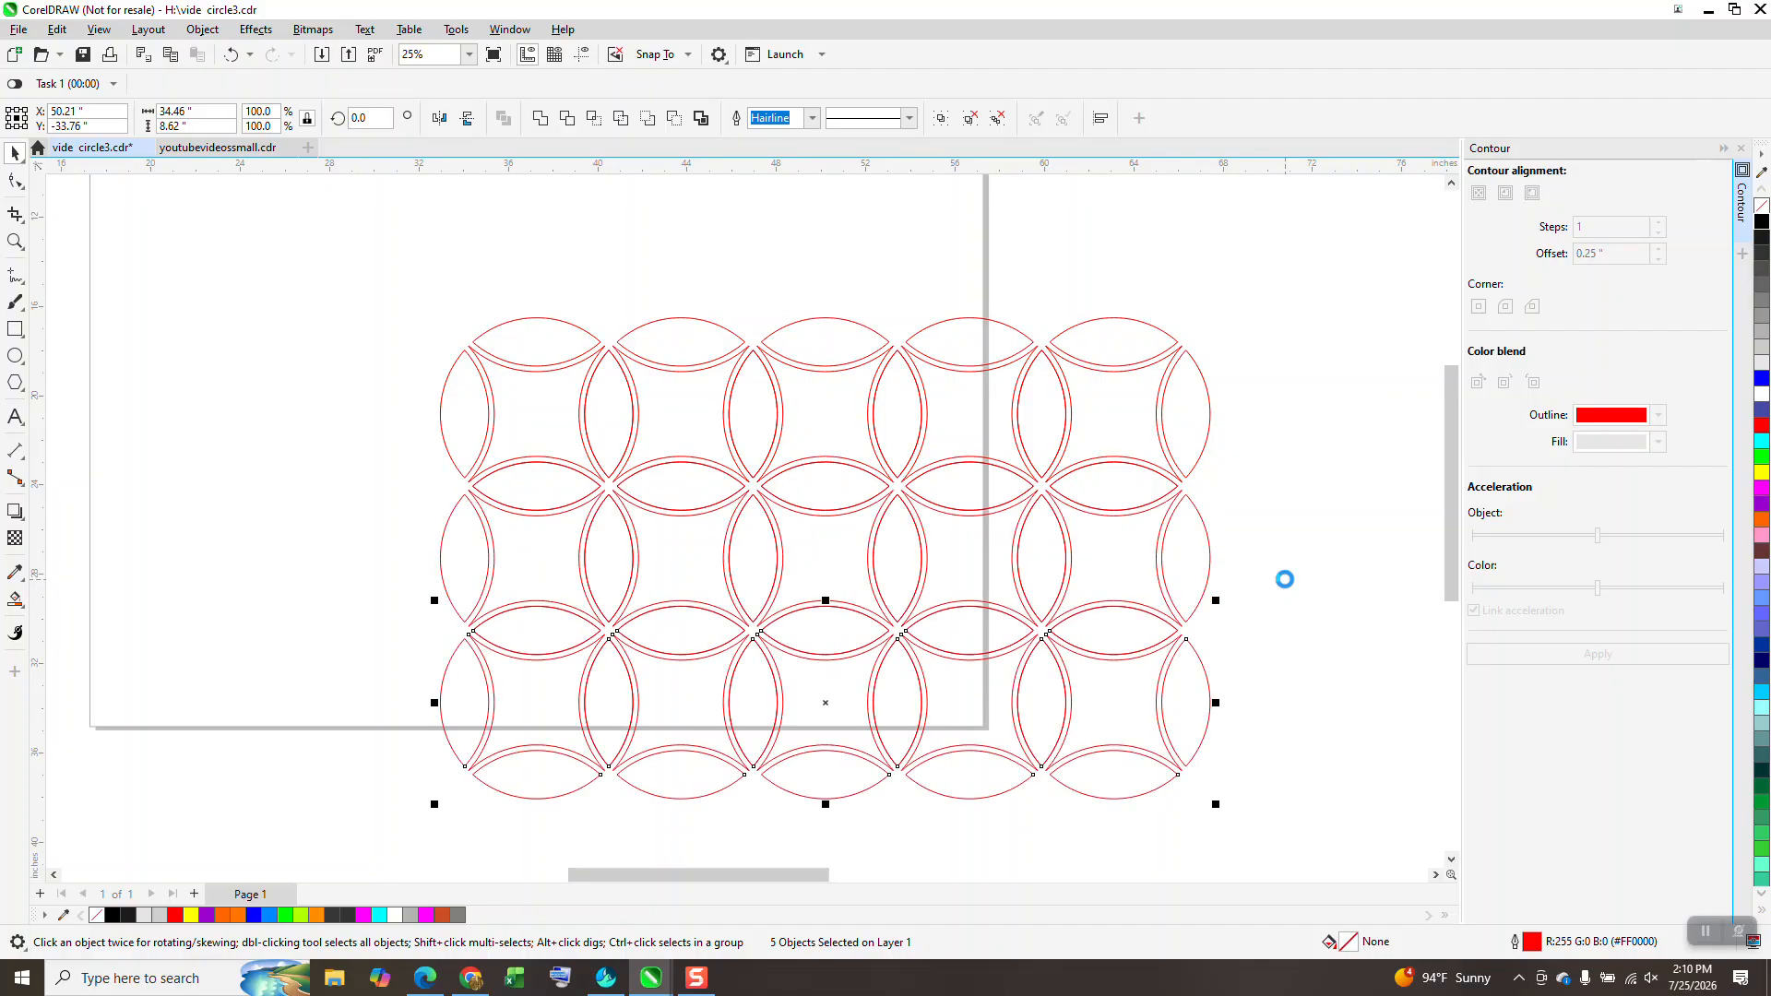
scroll(856, 498, down, 2)
scroll(855, 498, down, 2)
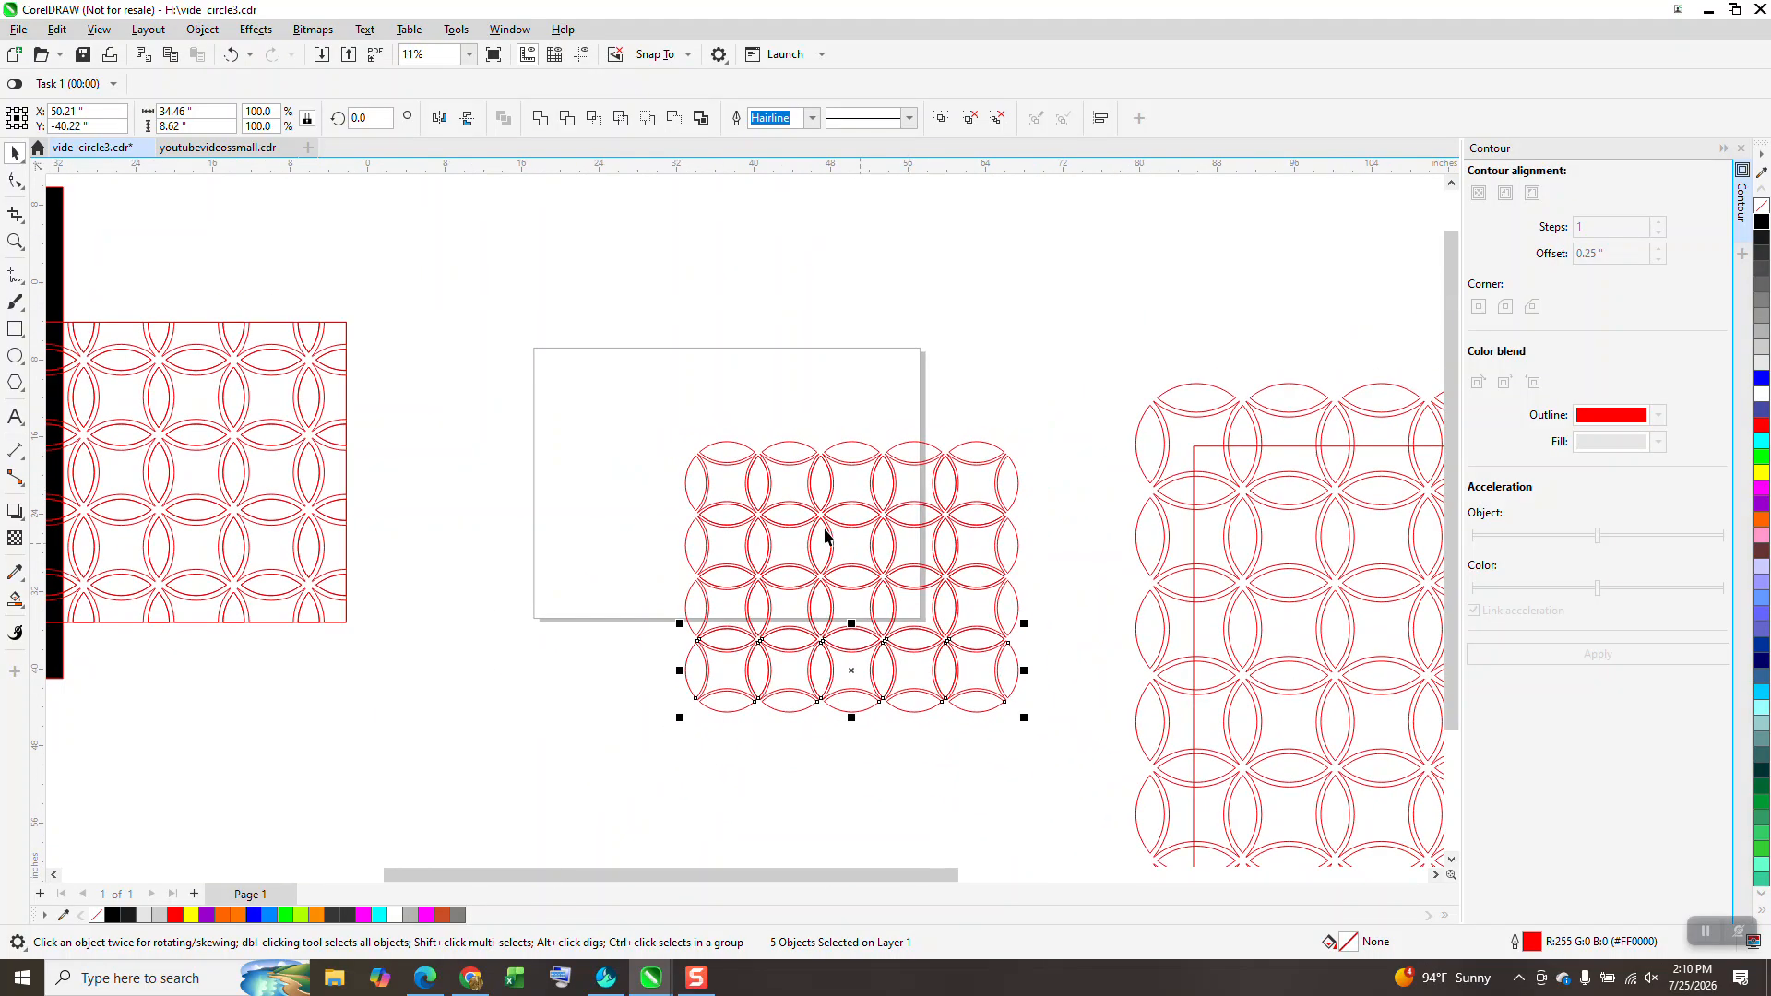
click(15, 242)
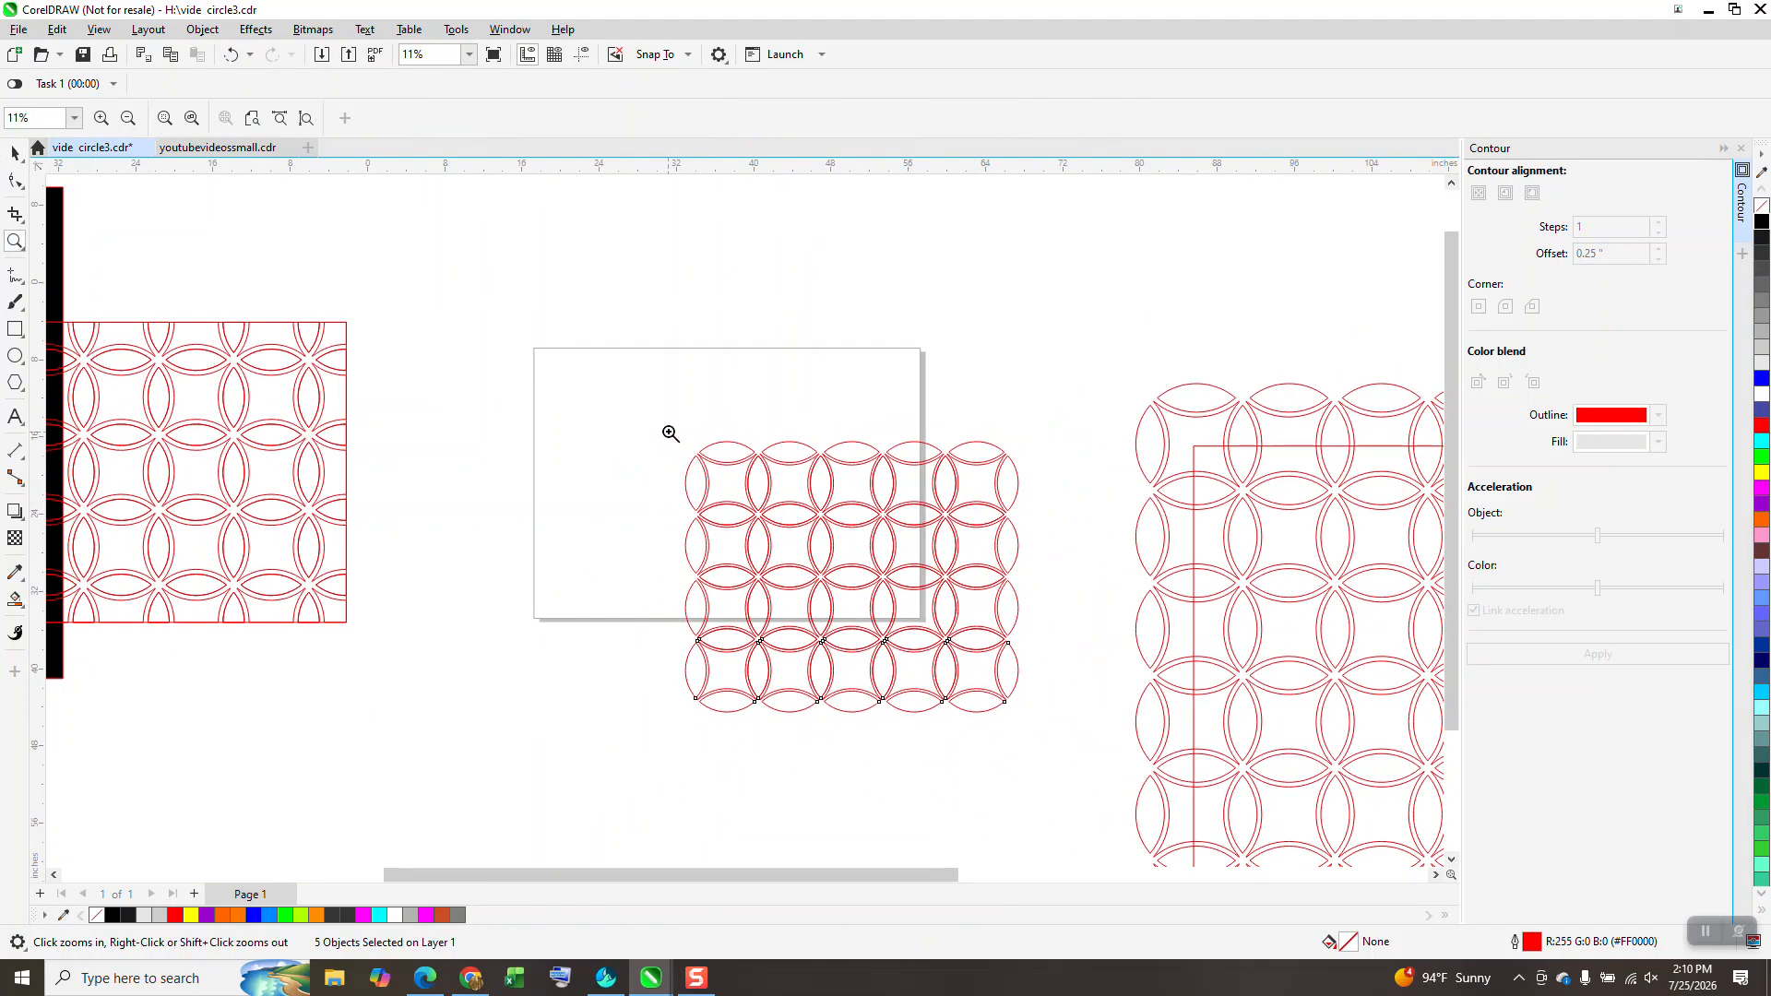
click(14, 155)
key(ctrl+d)
drag(652, 414, 761, 635)
drag(1059, 796, 1055, 812)
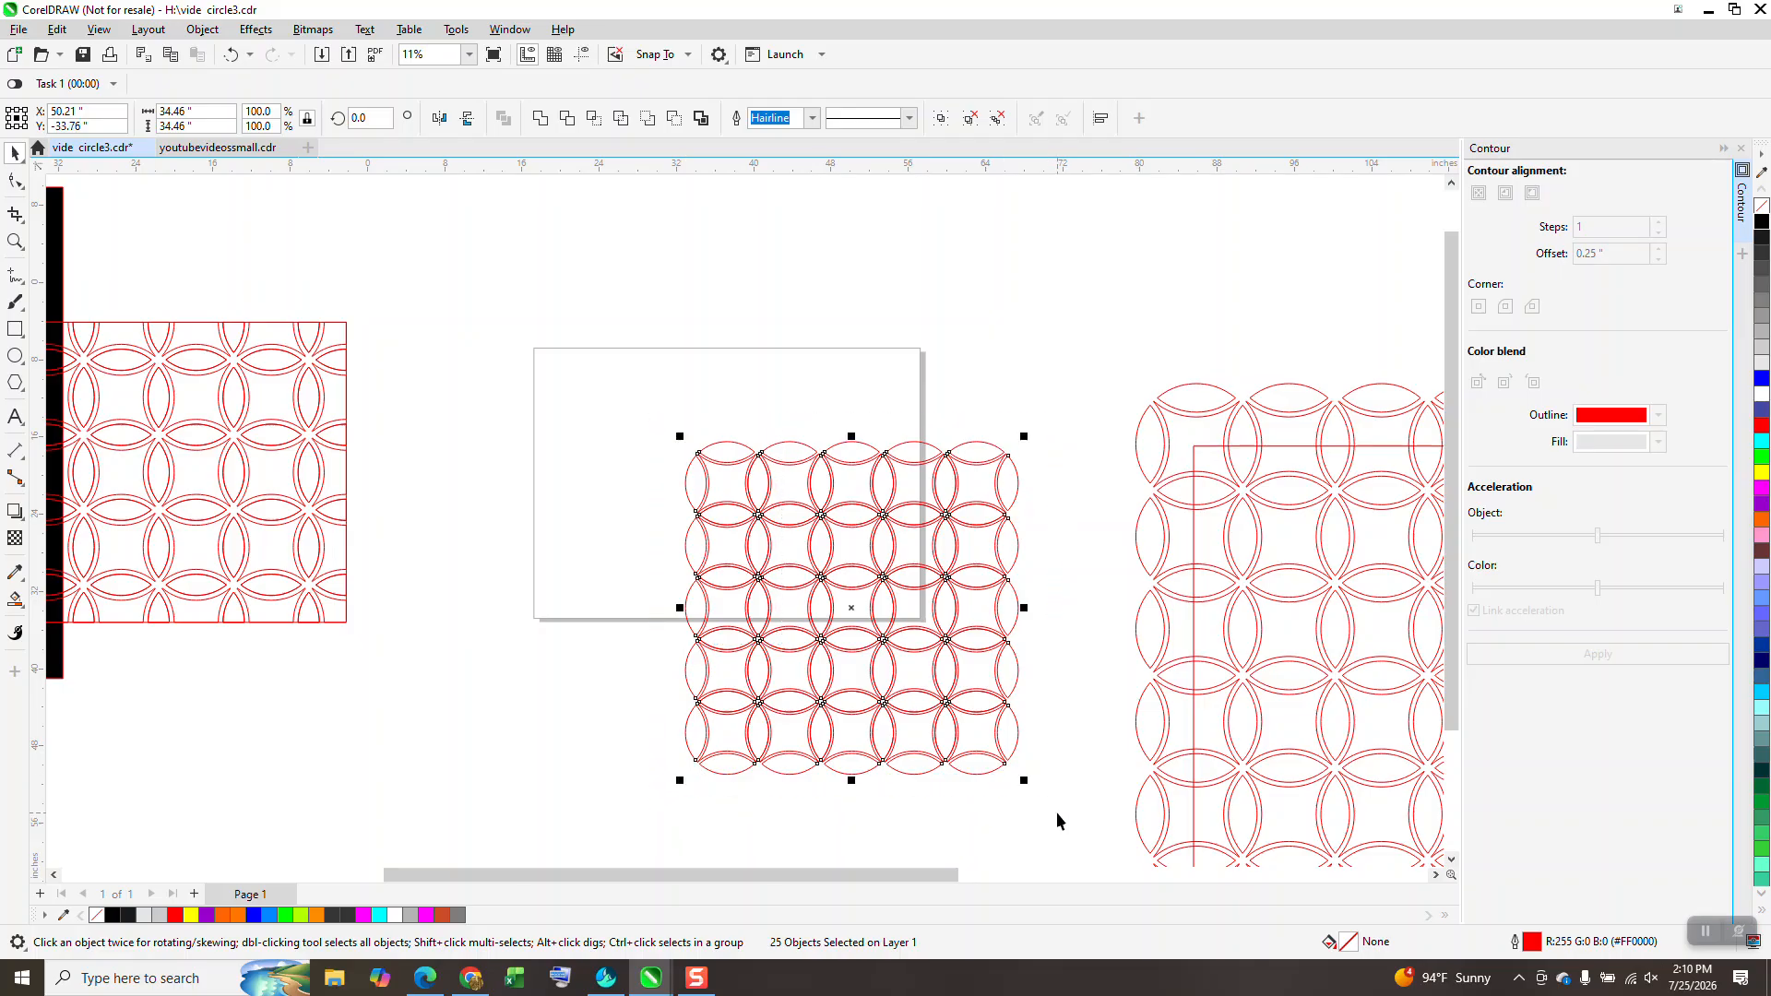
key(ctrl+g)
Step: Centre the ring grid on the page and zoom in on it
key(p)
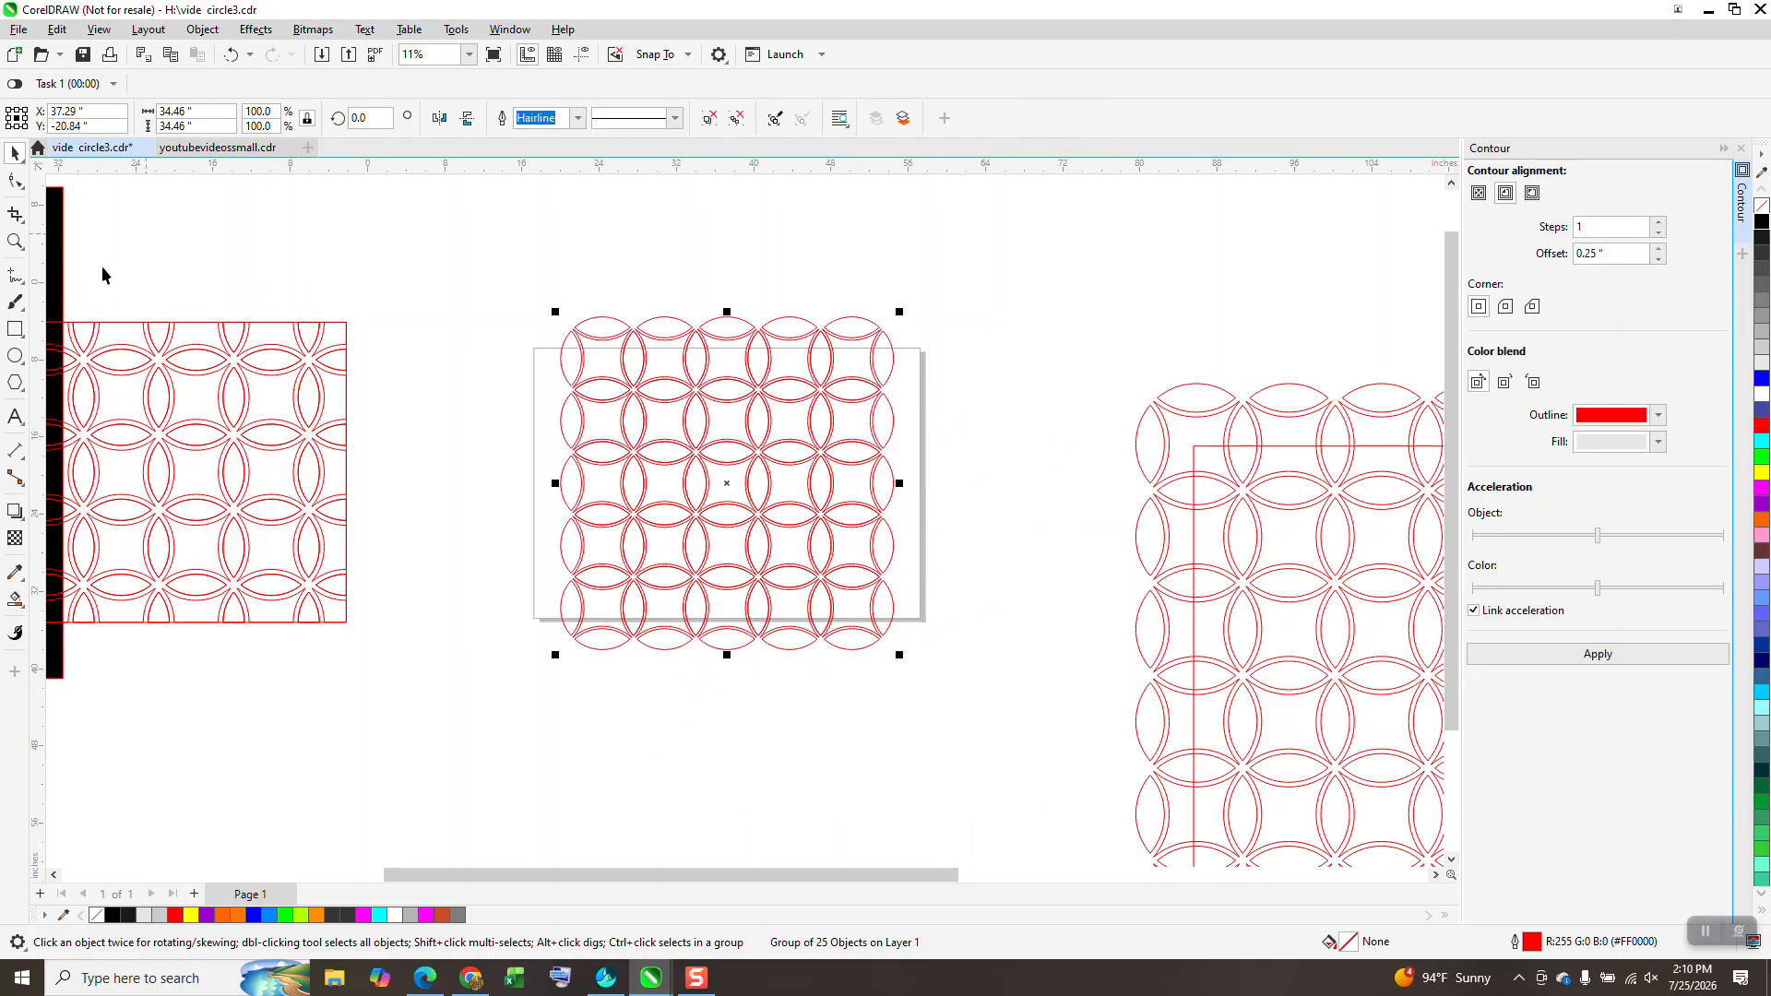
click(20, 242)
drag(536, 296, 1129, 766)
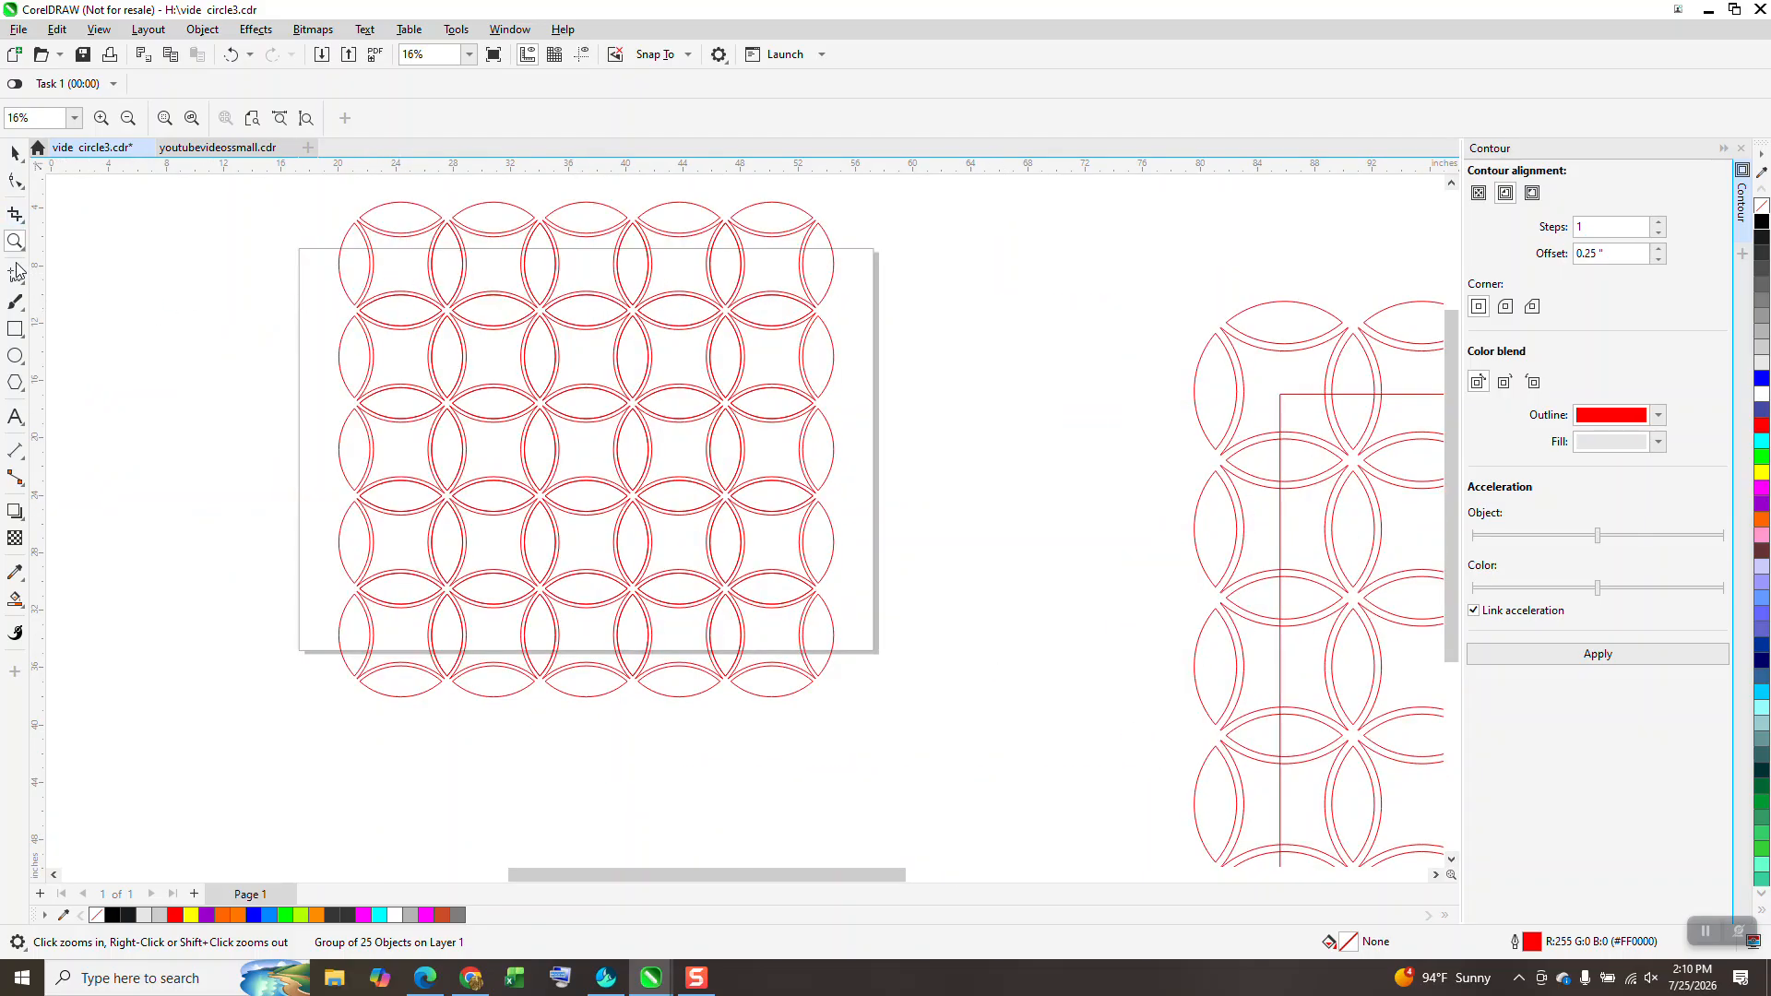
Step: Draw a 25.84" square over the middle of the grid and select both objects
click(18, 332)
click(81, 329)
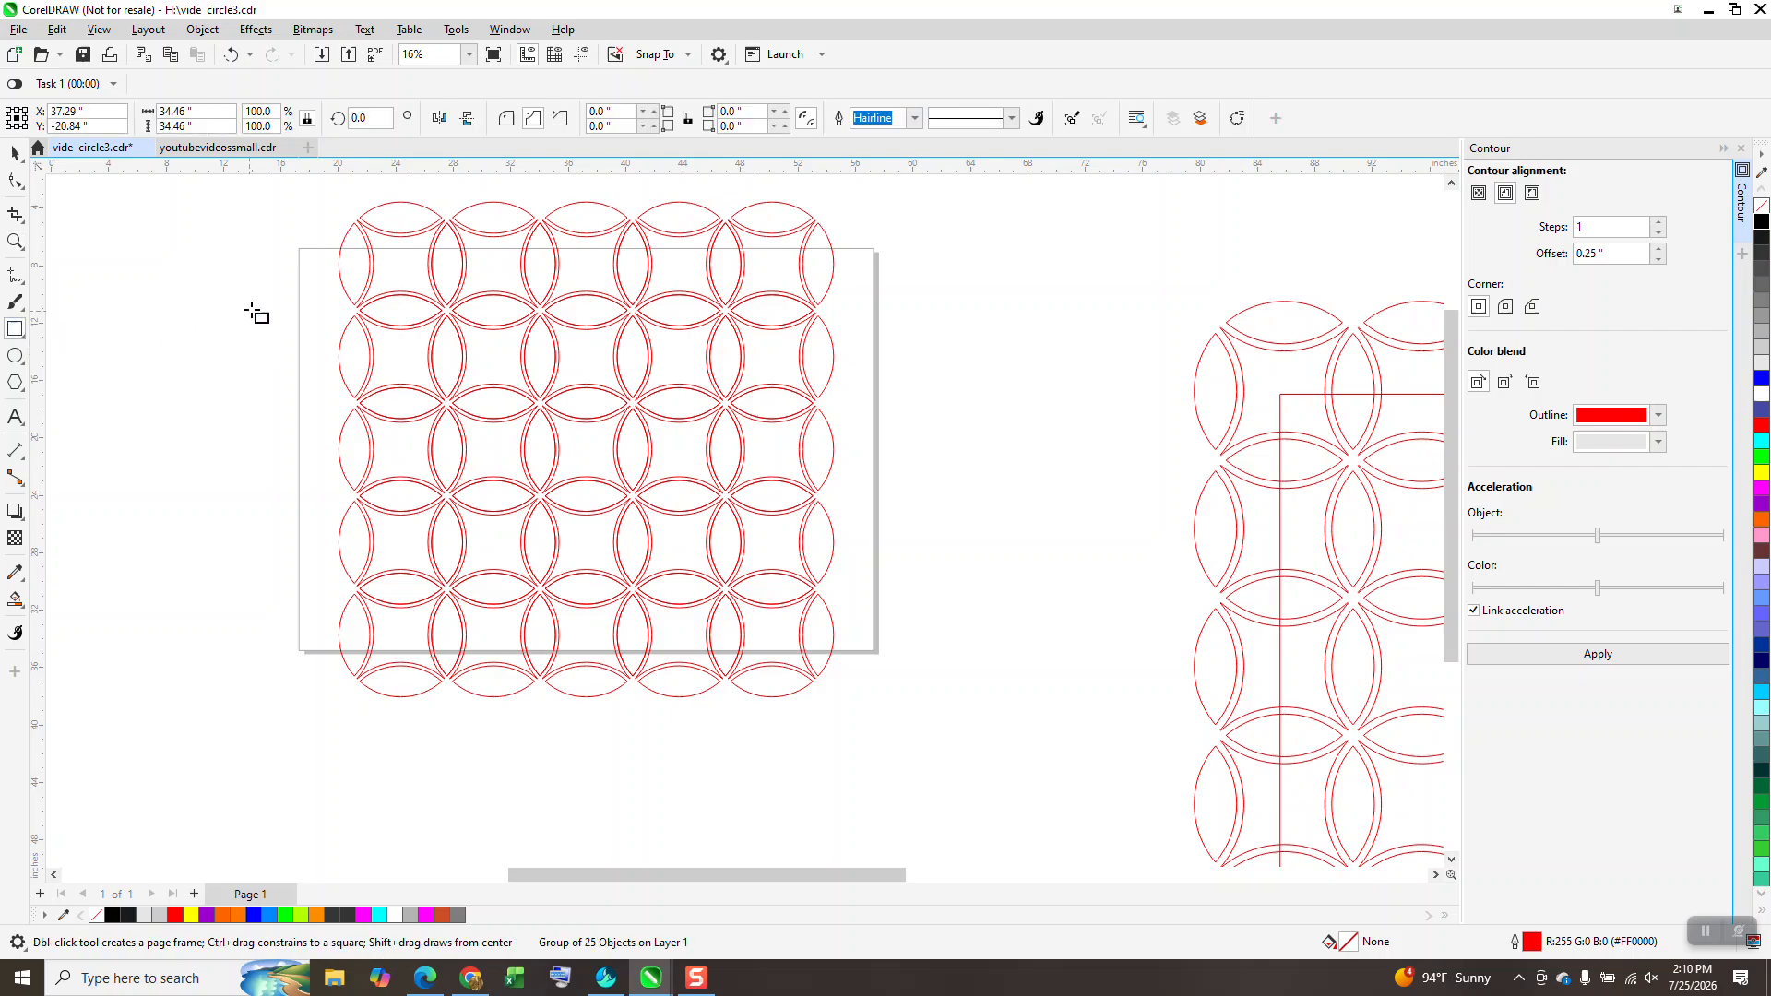
drag(399, 266, 770, 636)
click(22, 155)
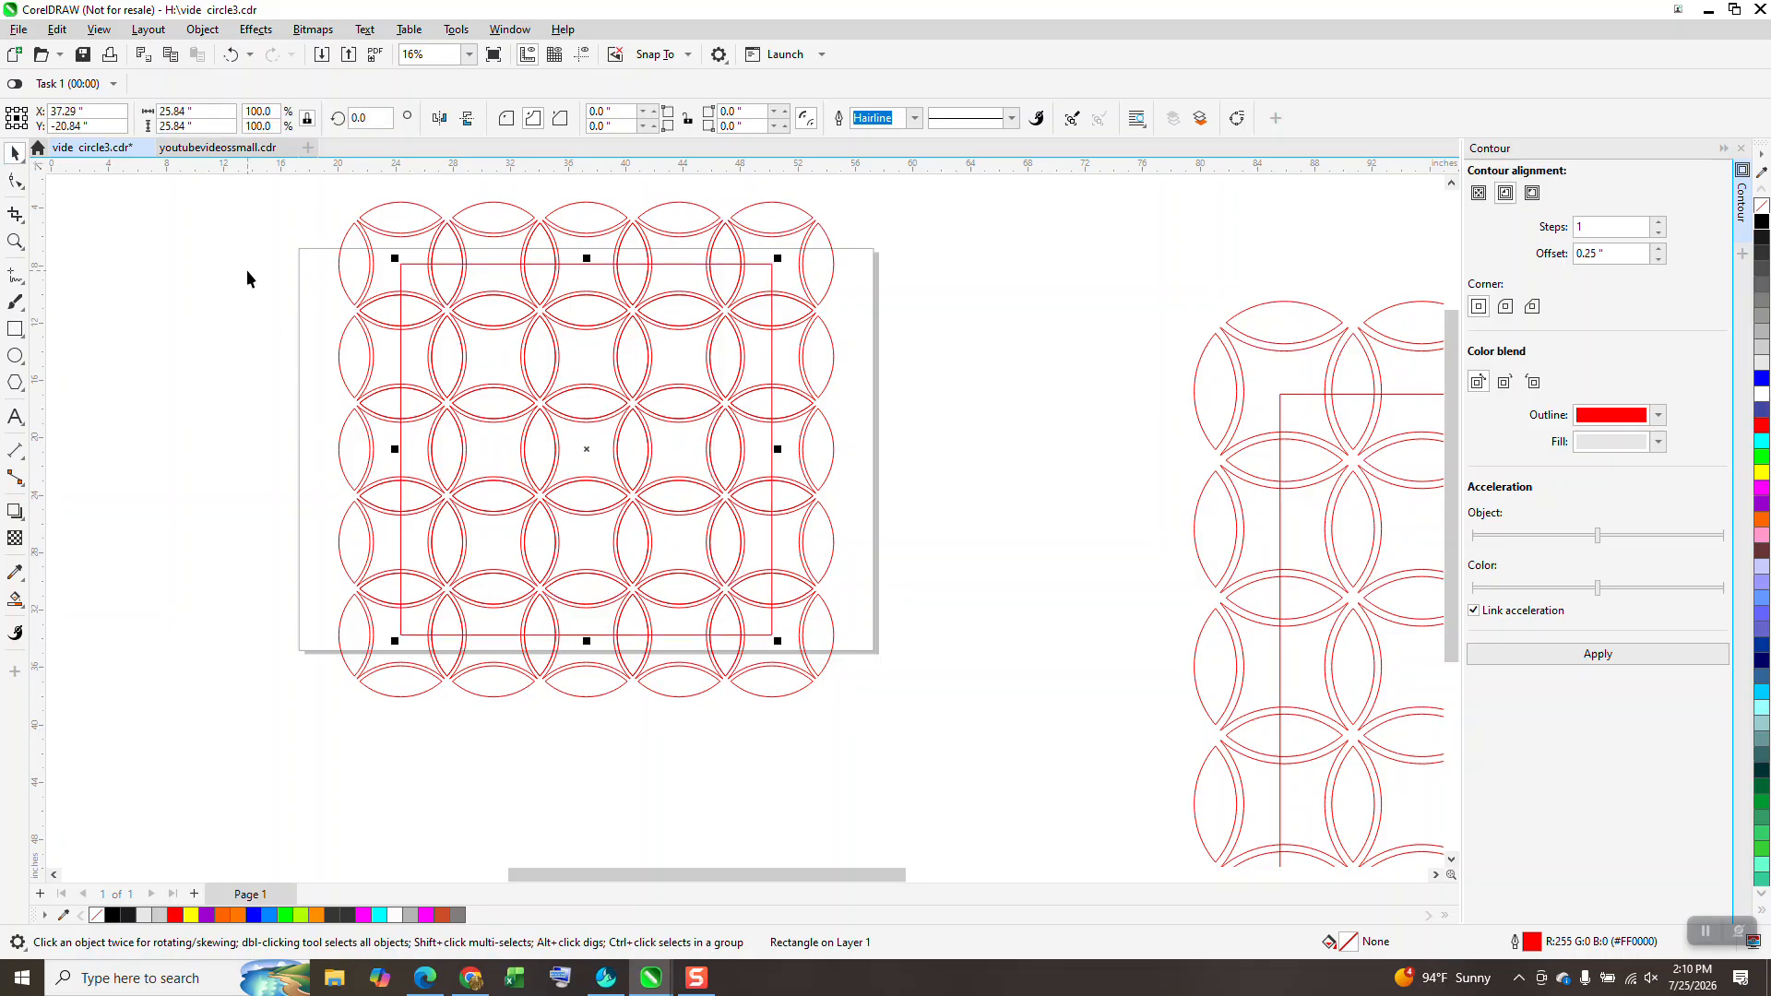
scroll(246, 273, down, 1)
drag(282, 199, 727, 620)
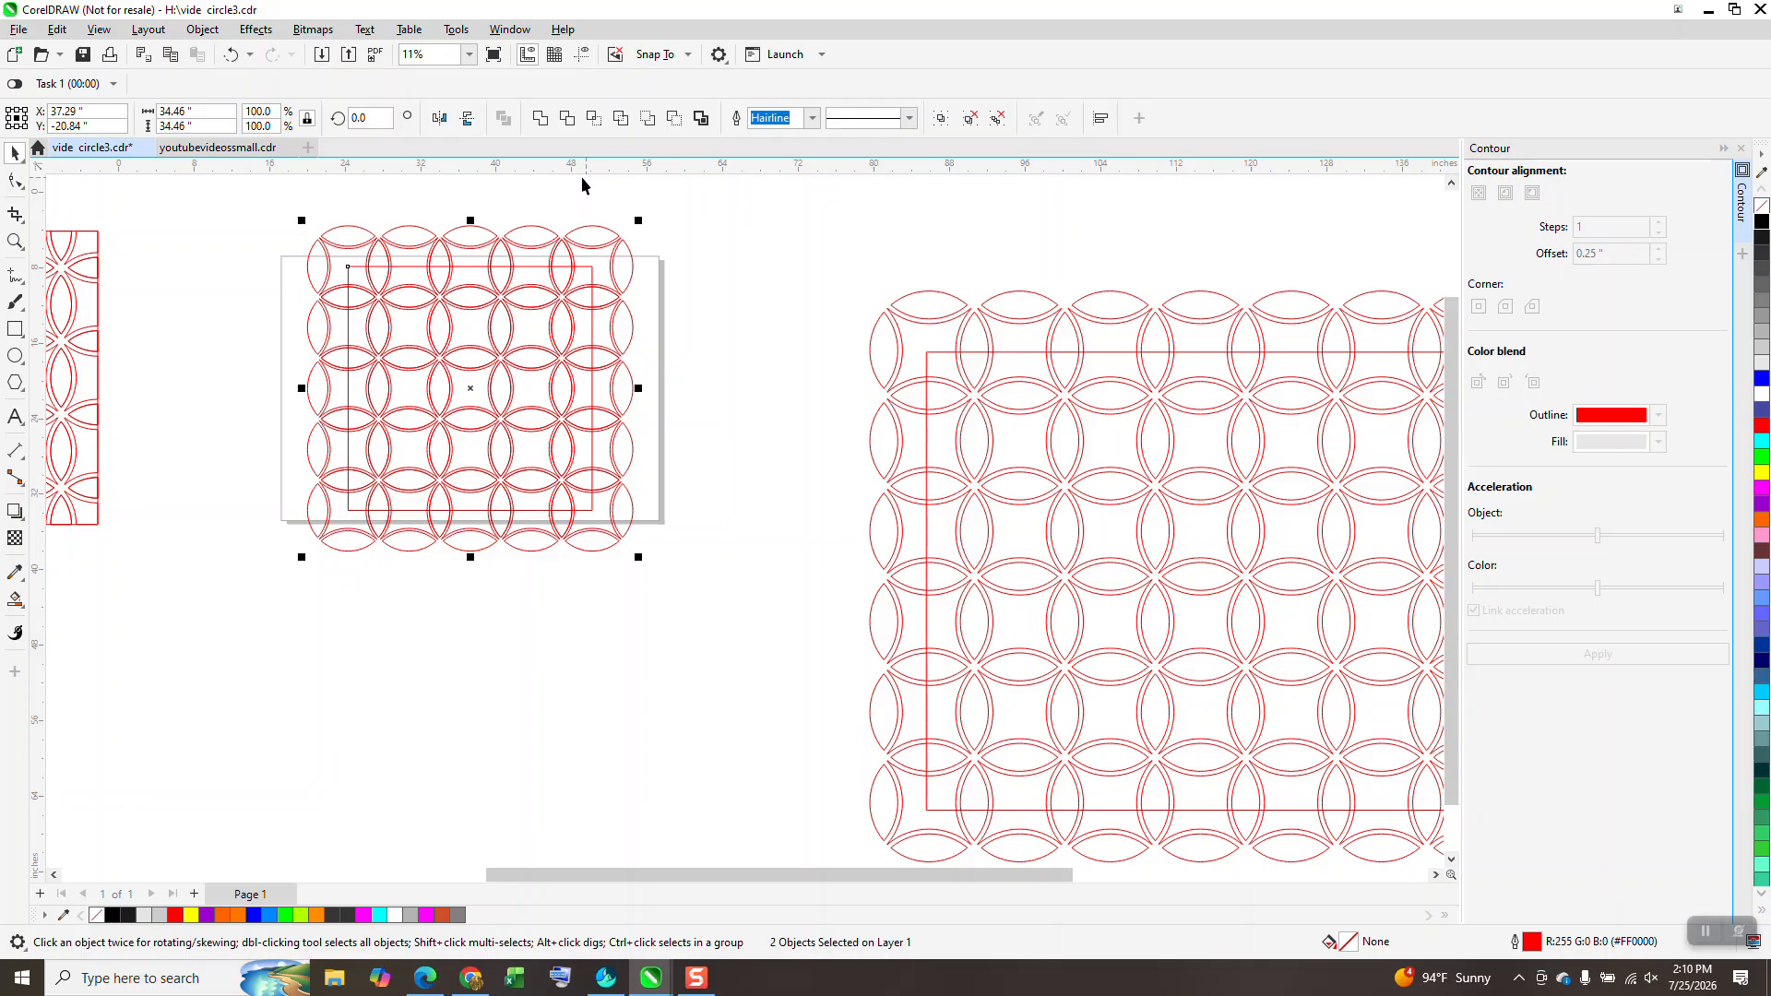
Step: Intersect the grid with the square and nudge the 25-object cropped tile below the original
click(594, 118)
key(Down)
key(Down)
key(Down)
key(Down)
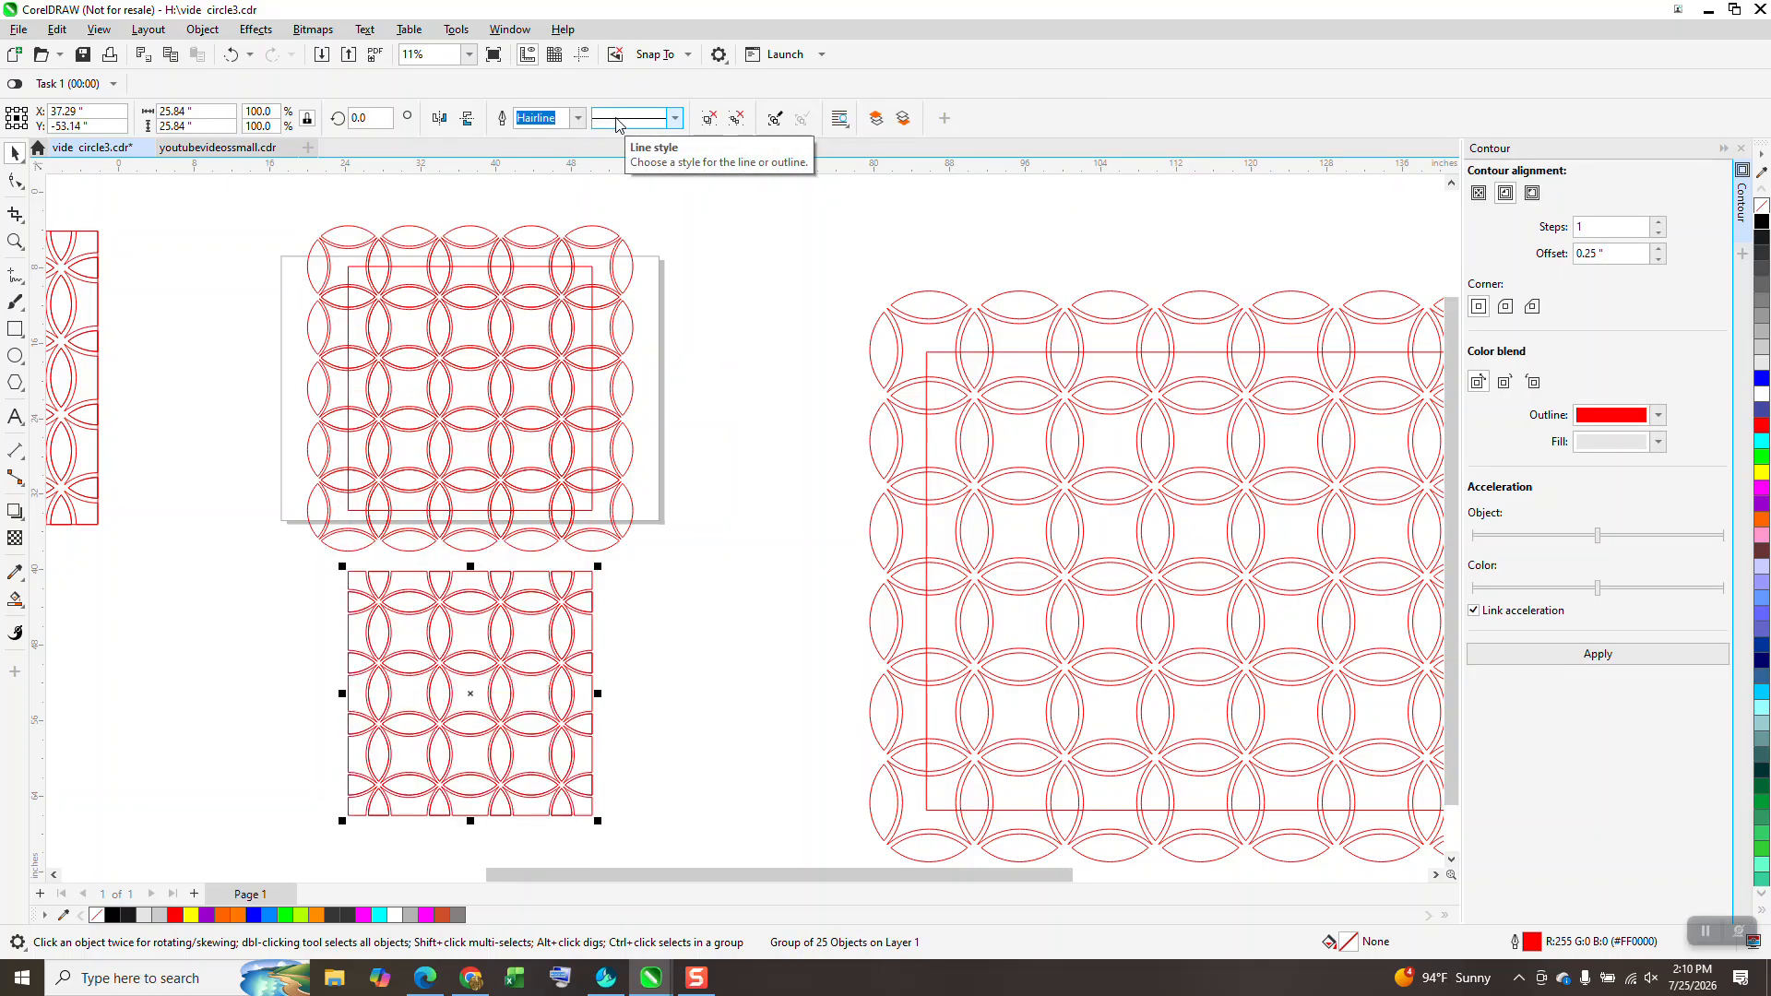
click(14, 242)
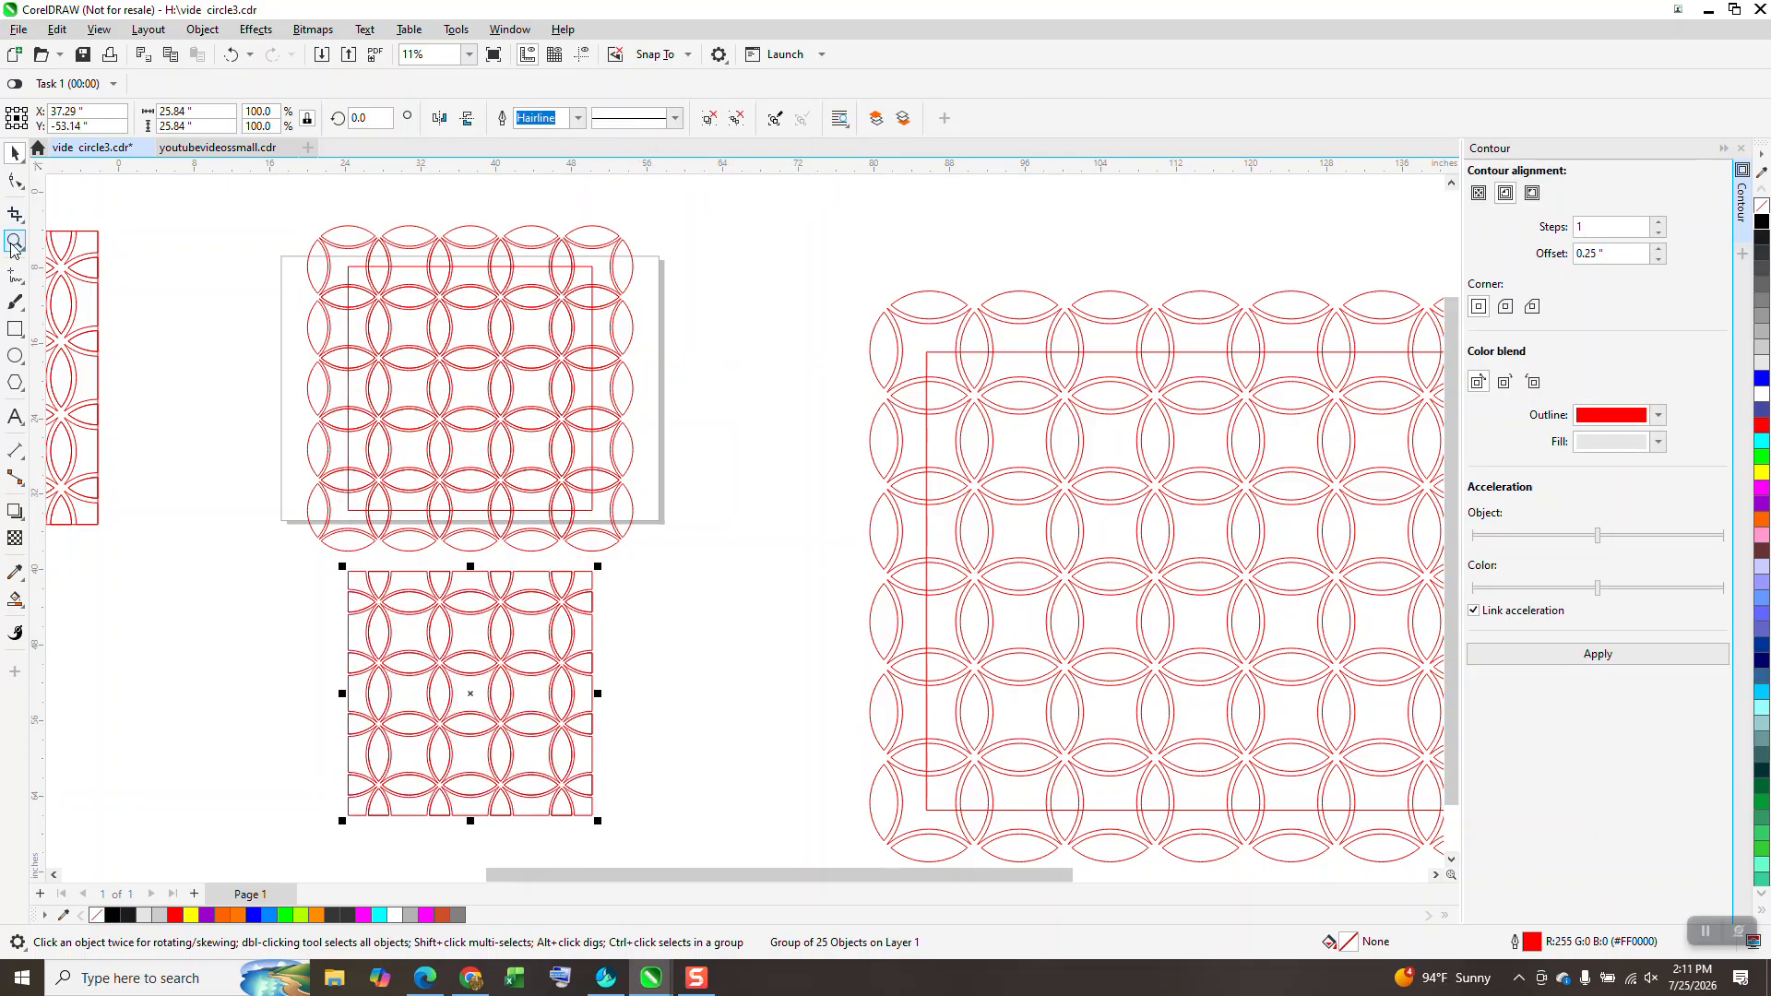
drag(518, 557, 599, 605)
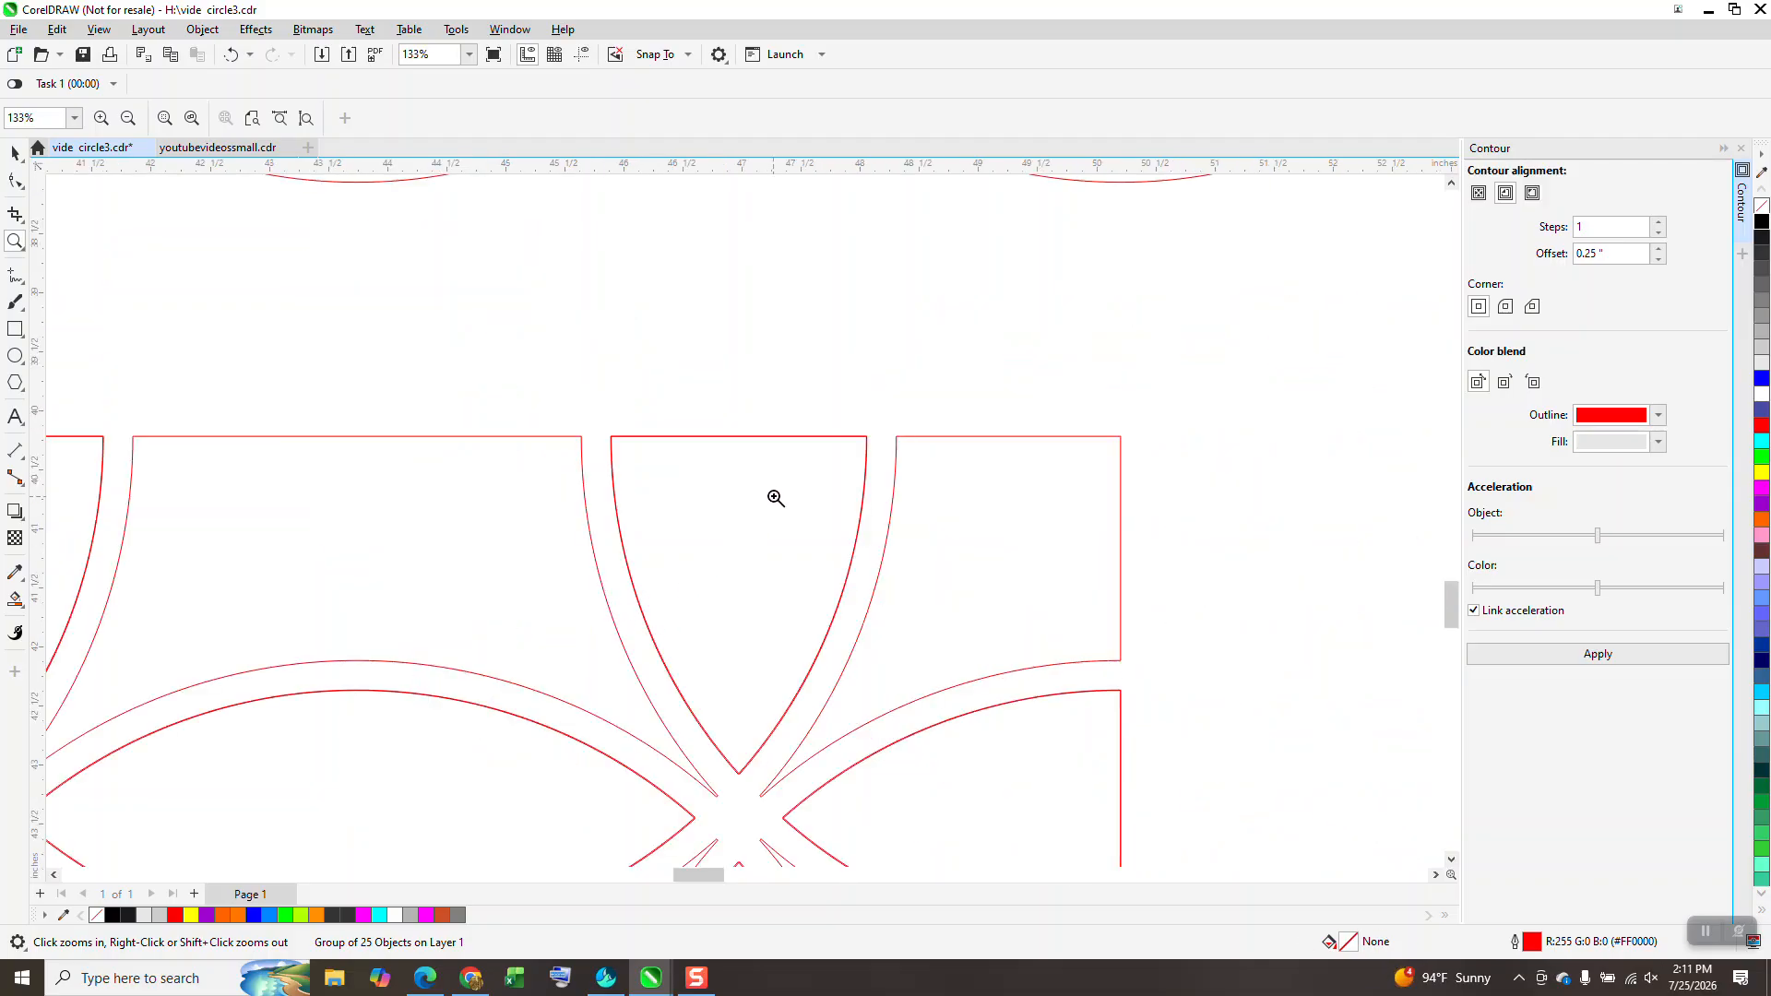
scroll(788, 470, down, 5)
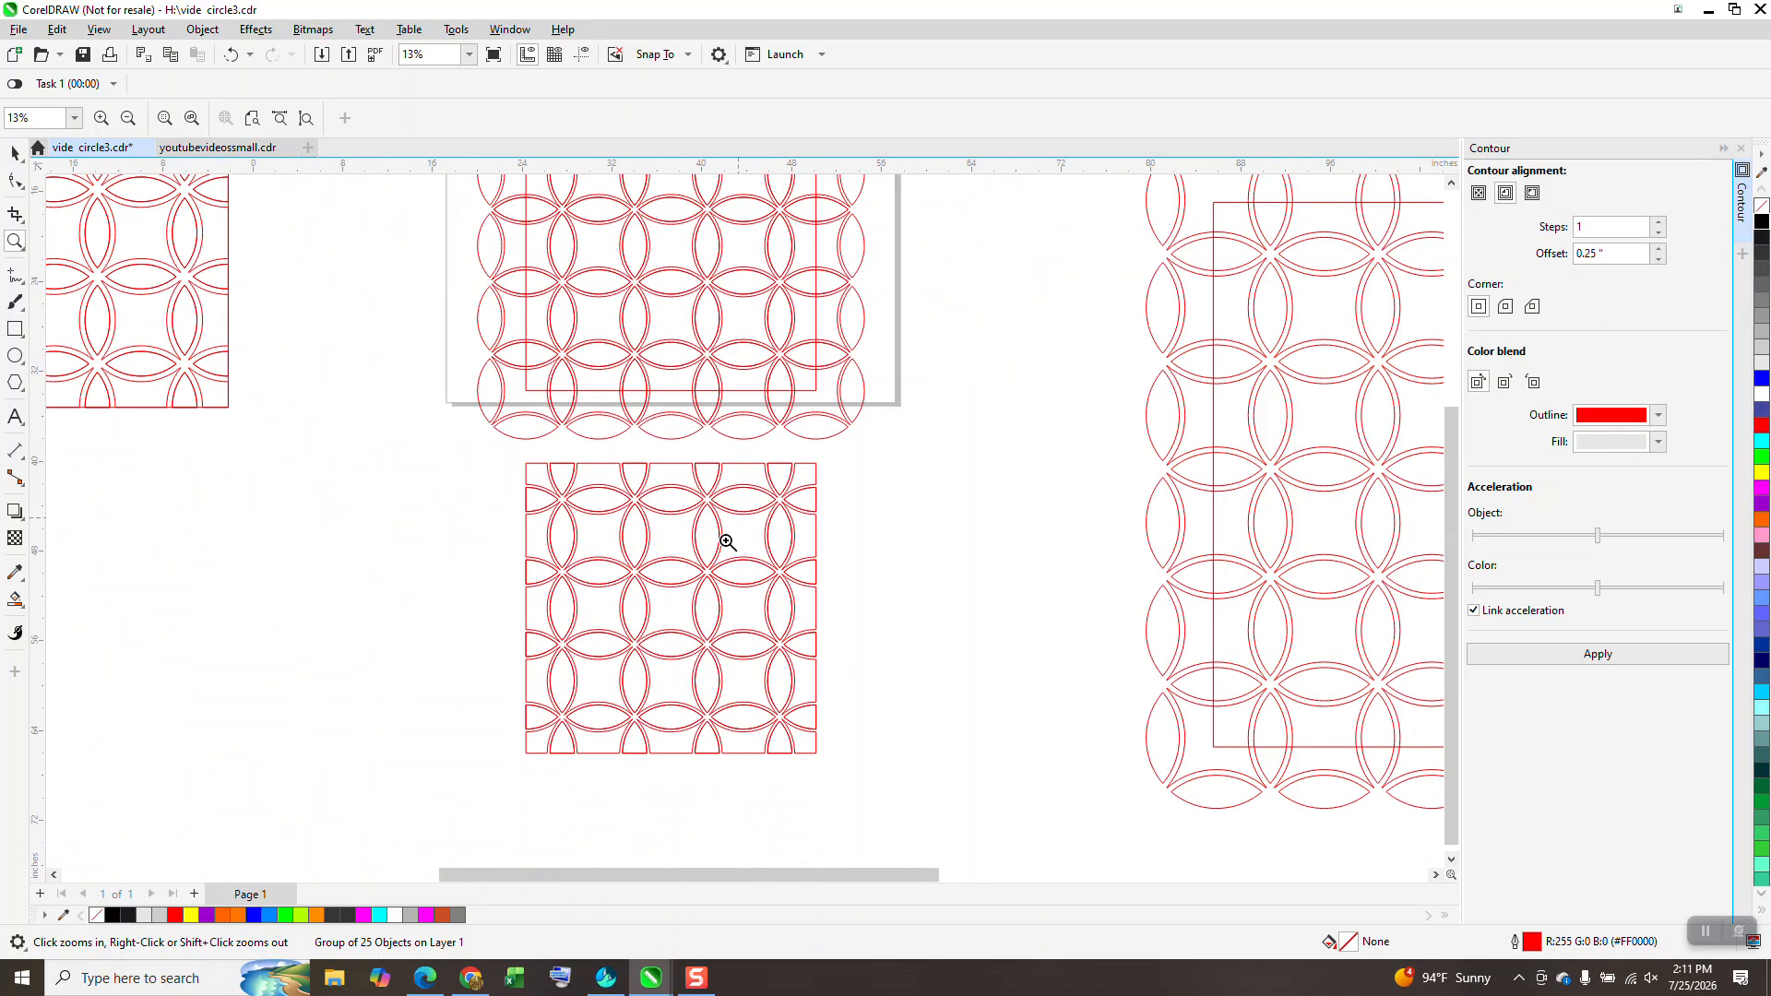
click(15, 153)
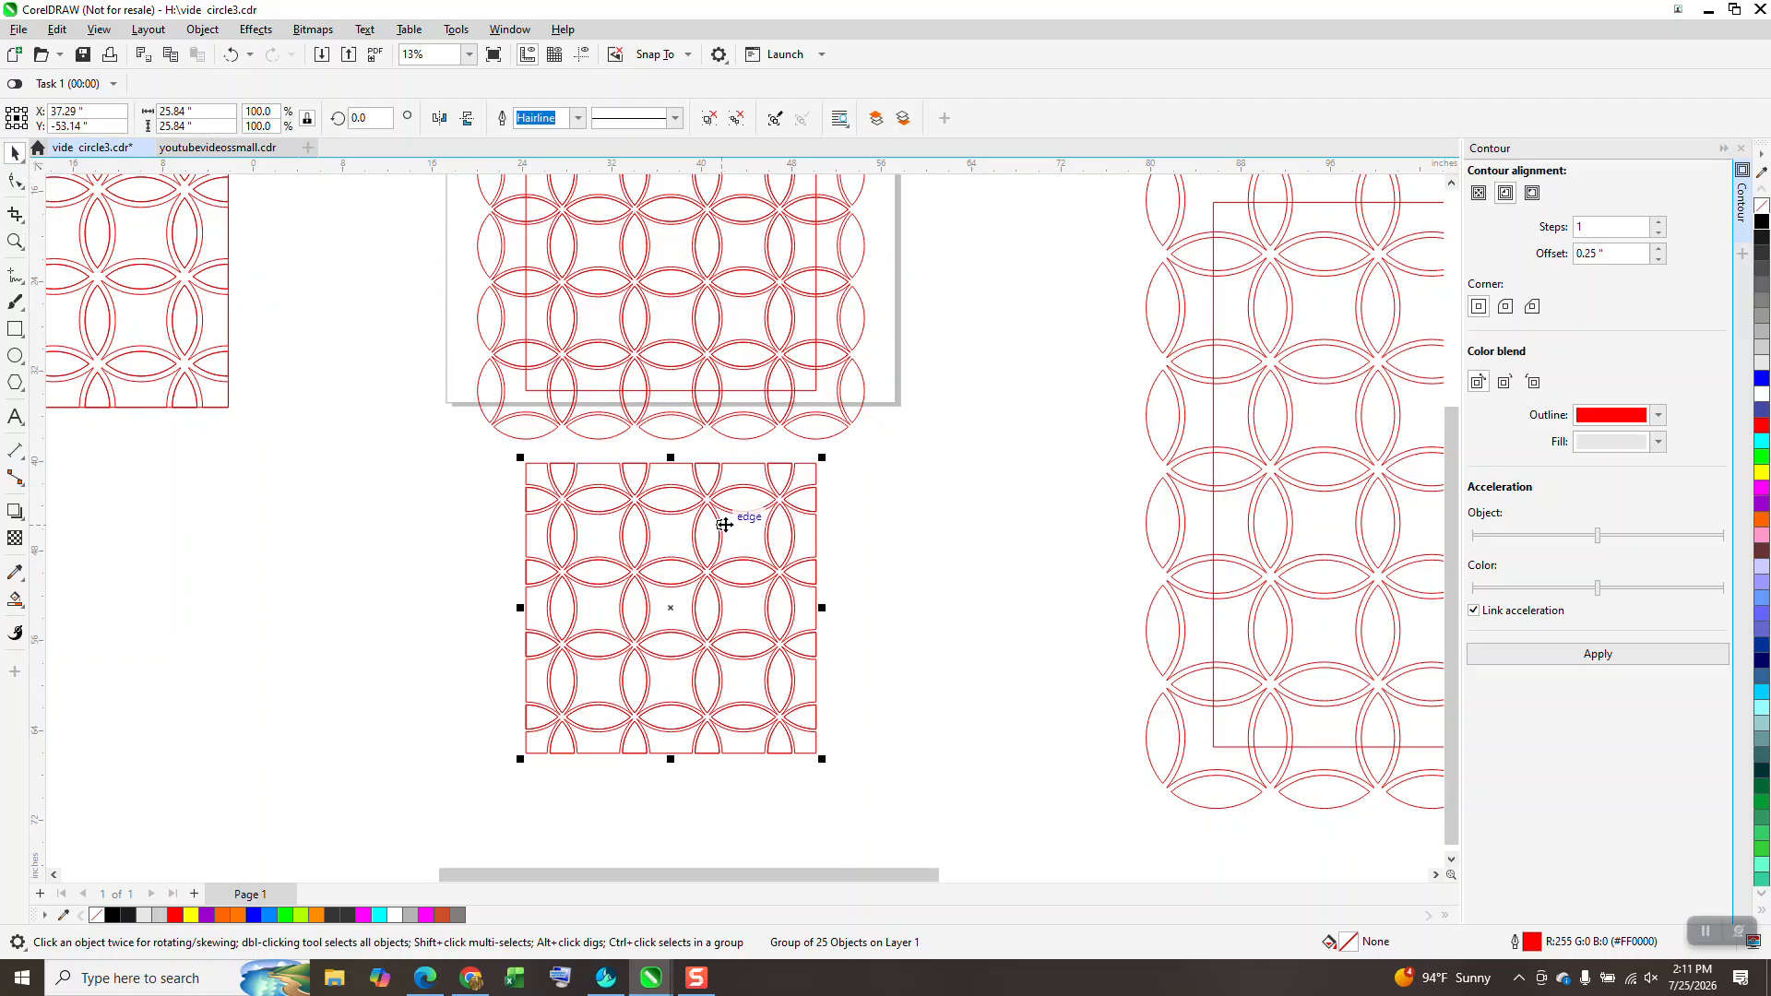
click(21, 334)
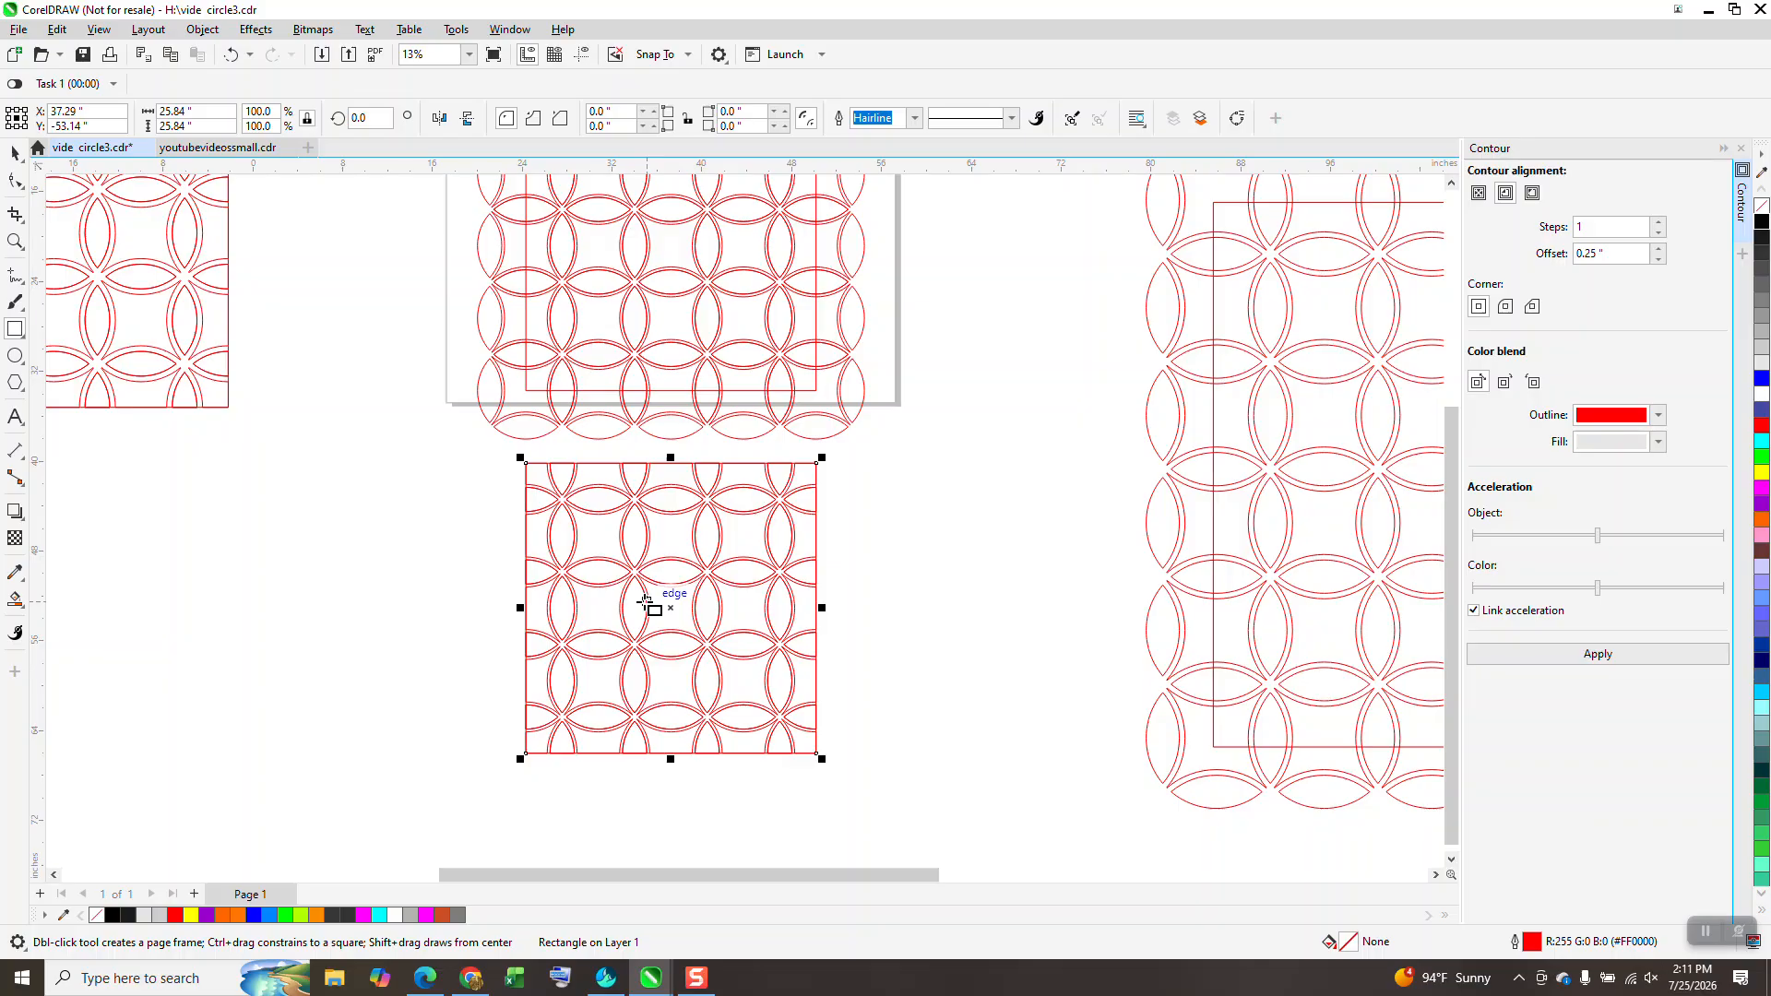
Step: Smart Fill the cropped rings yellow and nudge the filled shape left of the red outlines
click(16, 242)
drag(505, 450, 891, 682)
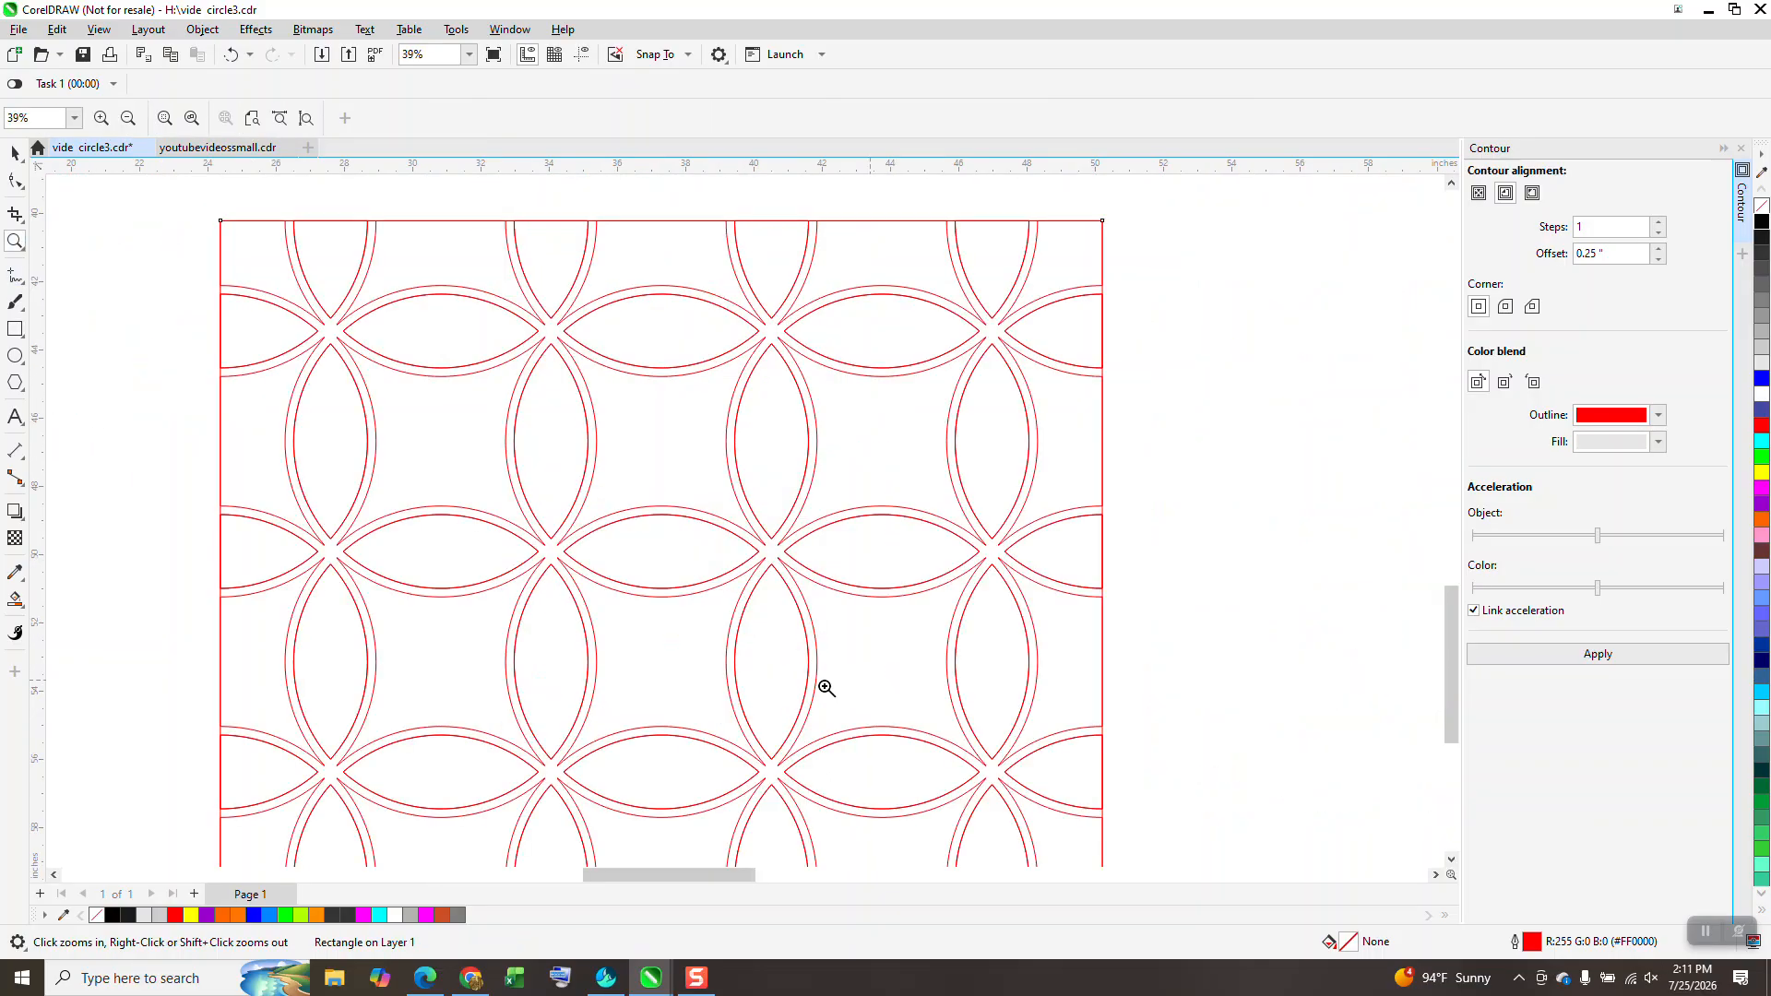
click(15, 599)
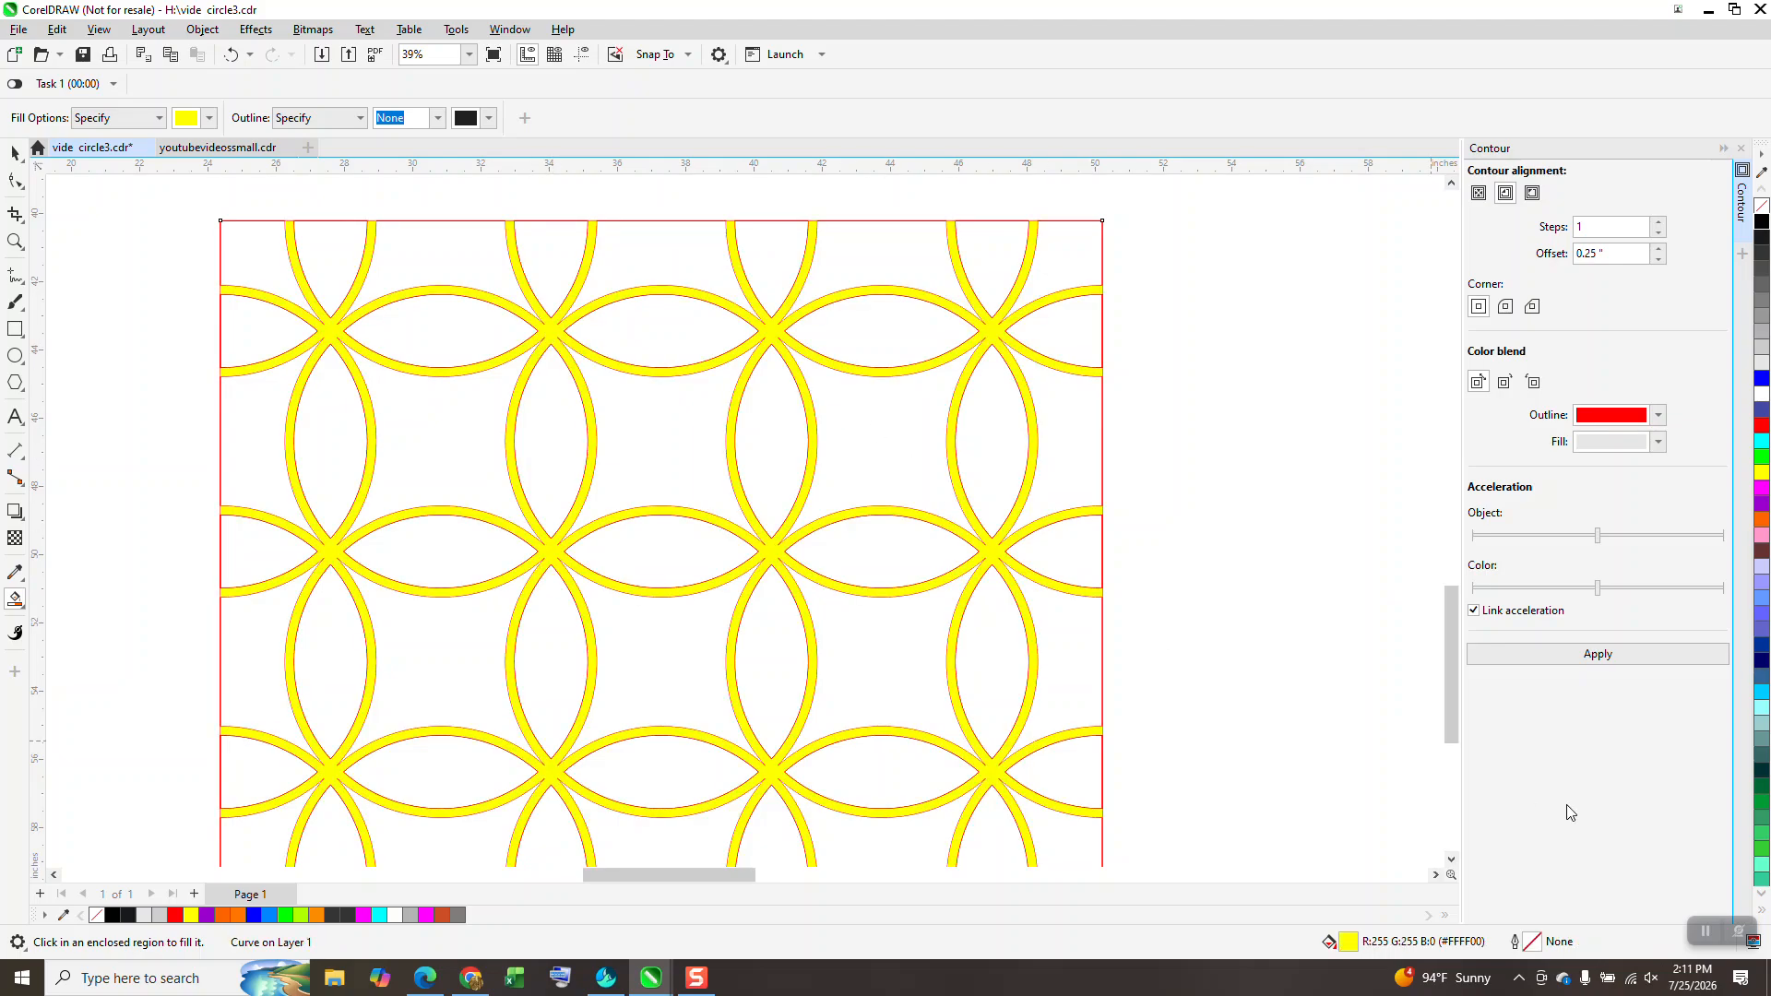
scroll(1421, 788, down, 2)
key(Left)
key(Left)
key(Left)
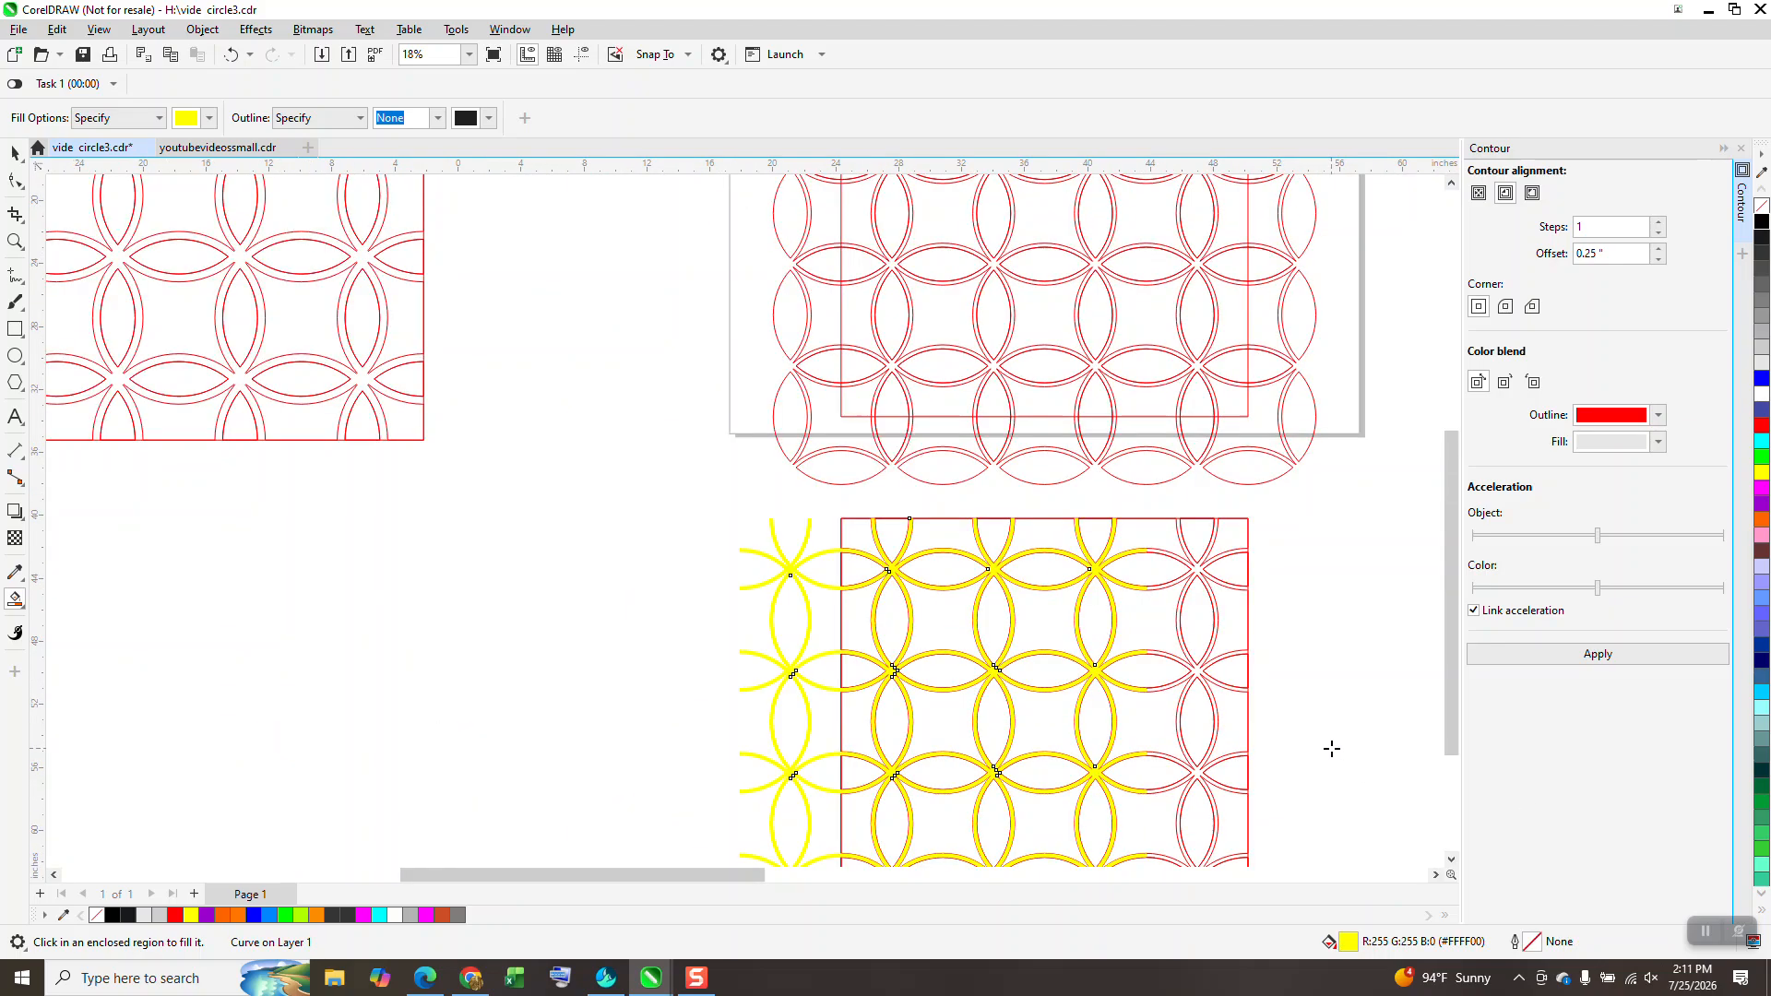
key(Left)
key(Left)
key(Left)
scroll(775, 600, down, 3)
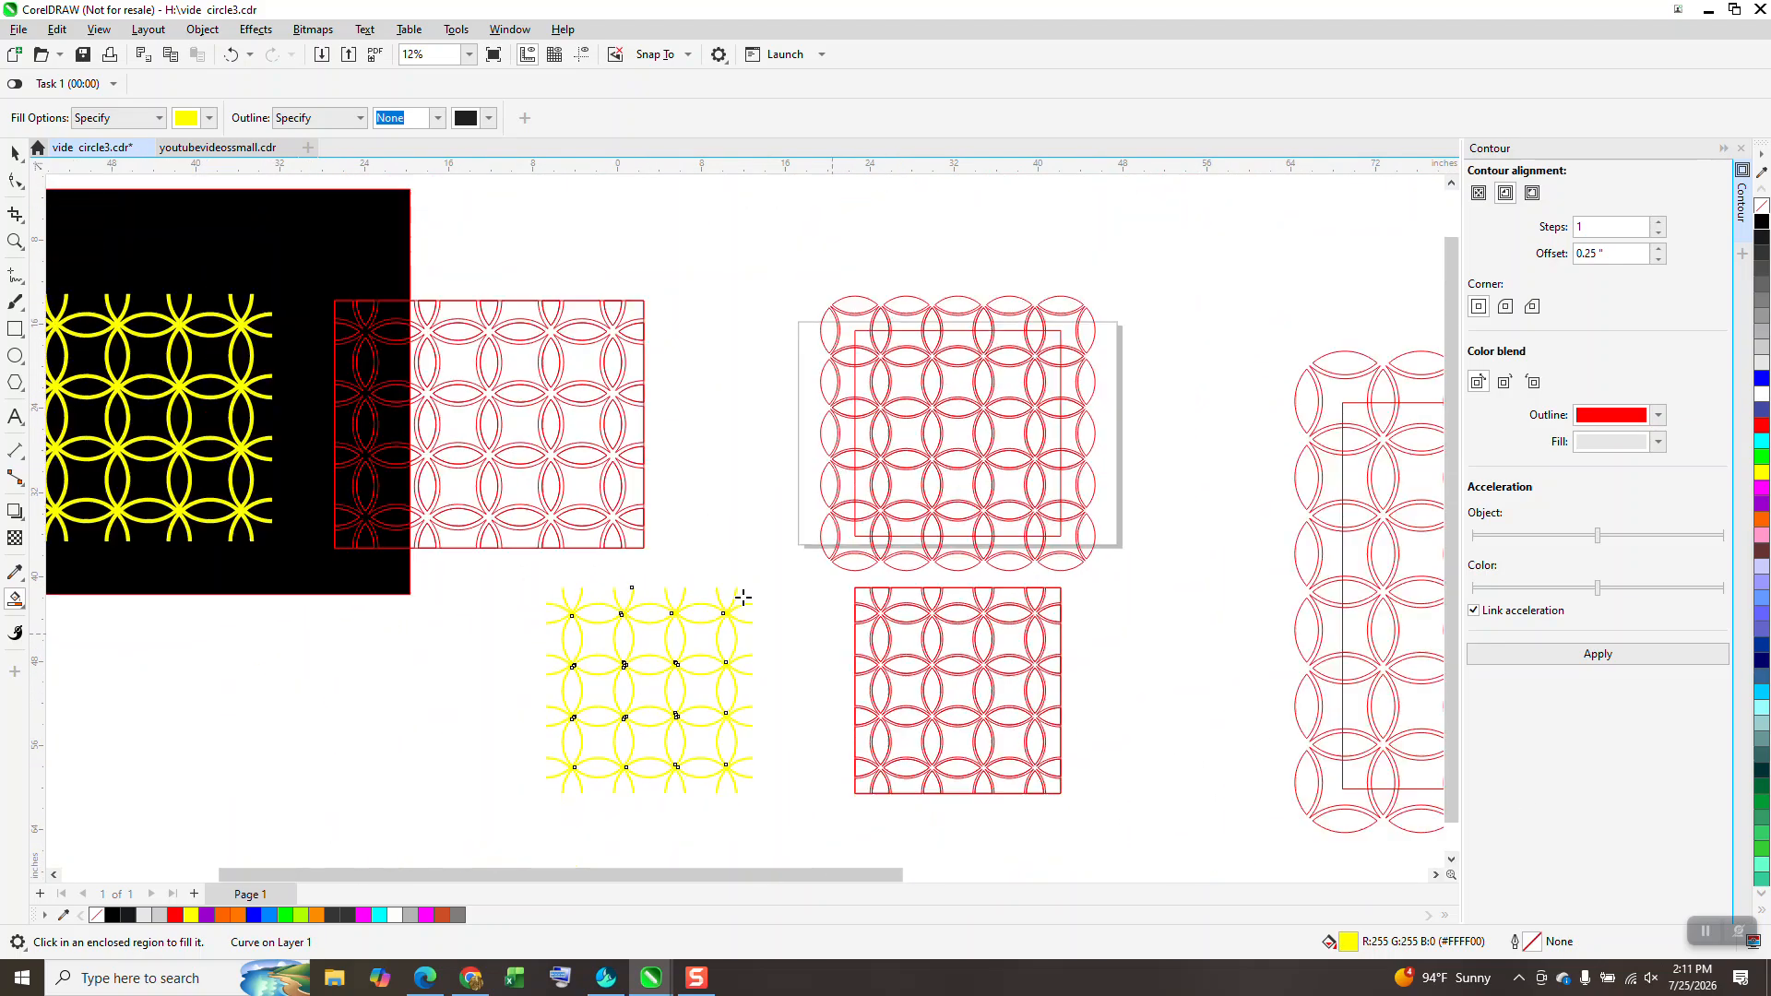
click(14, 153)
Step: Place the black 68.35" × 50.9" rectangle under the yellow ring tile and inspect the ring intersections up close
drag(377, 555, 714, 786)
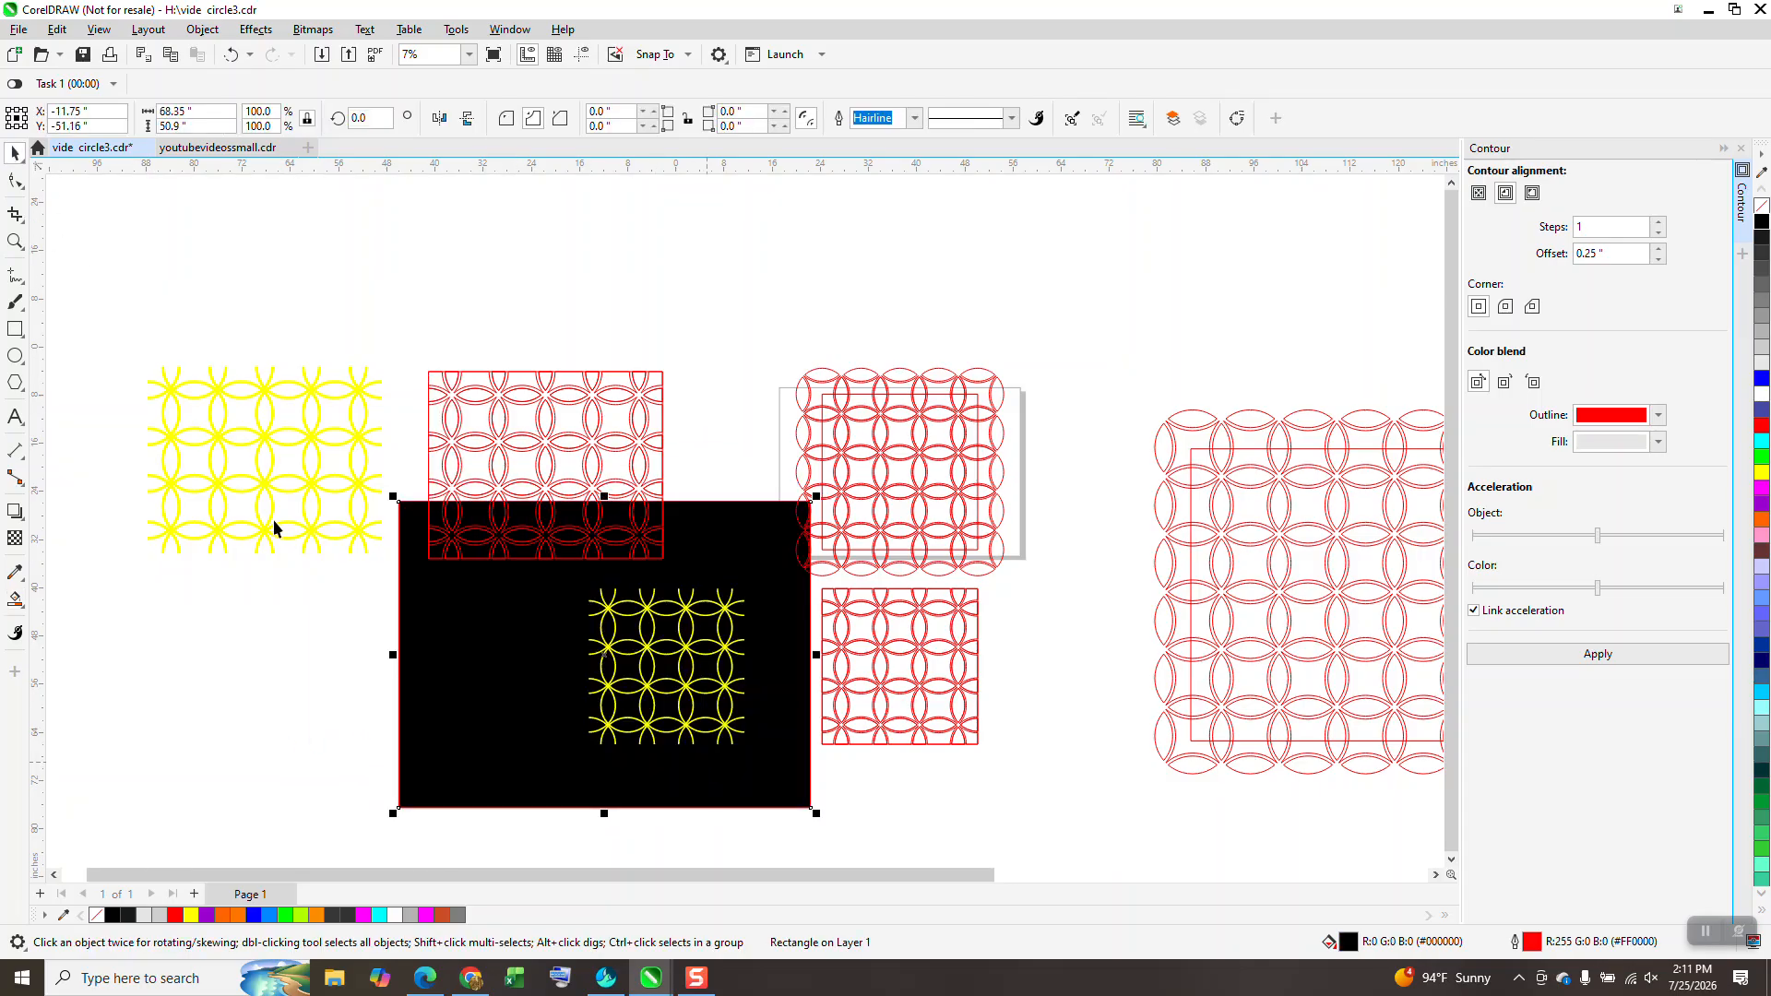
click(15, 240)
drag(552, 557, 807, 740)
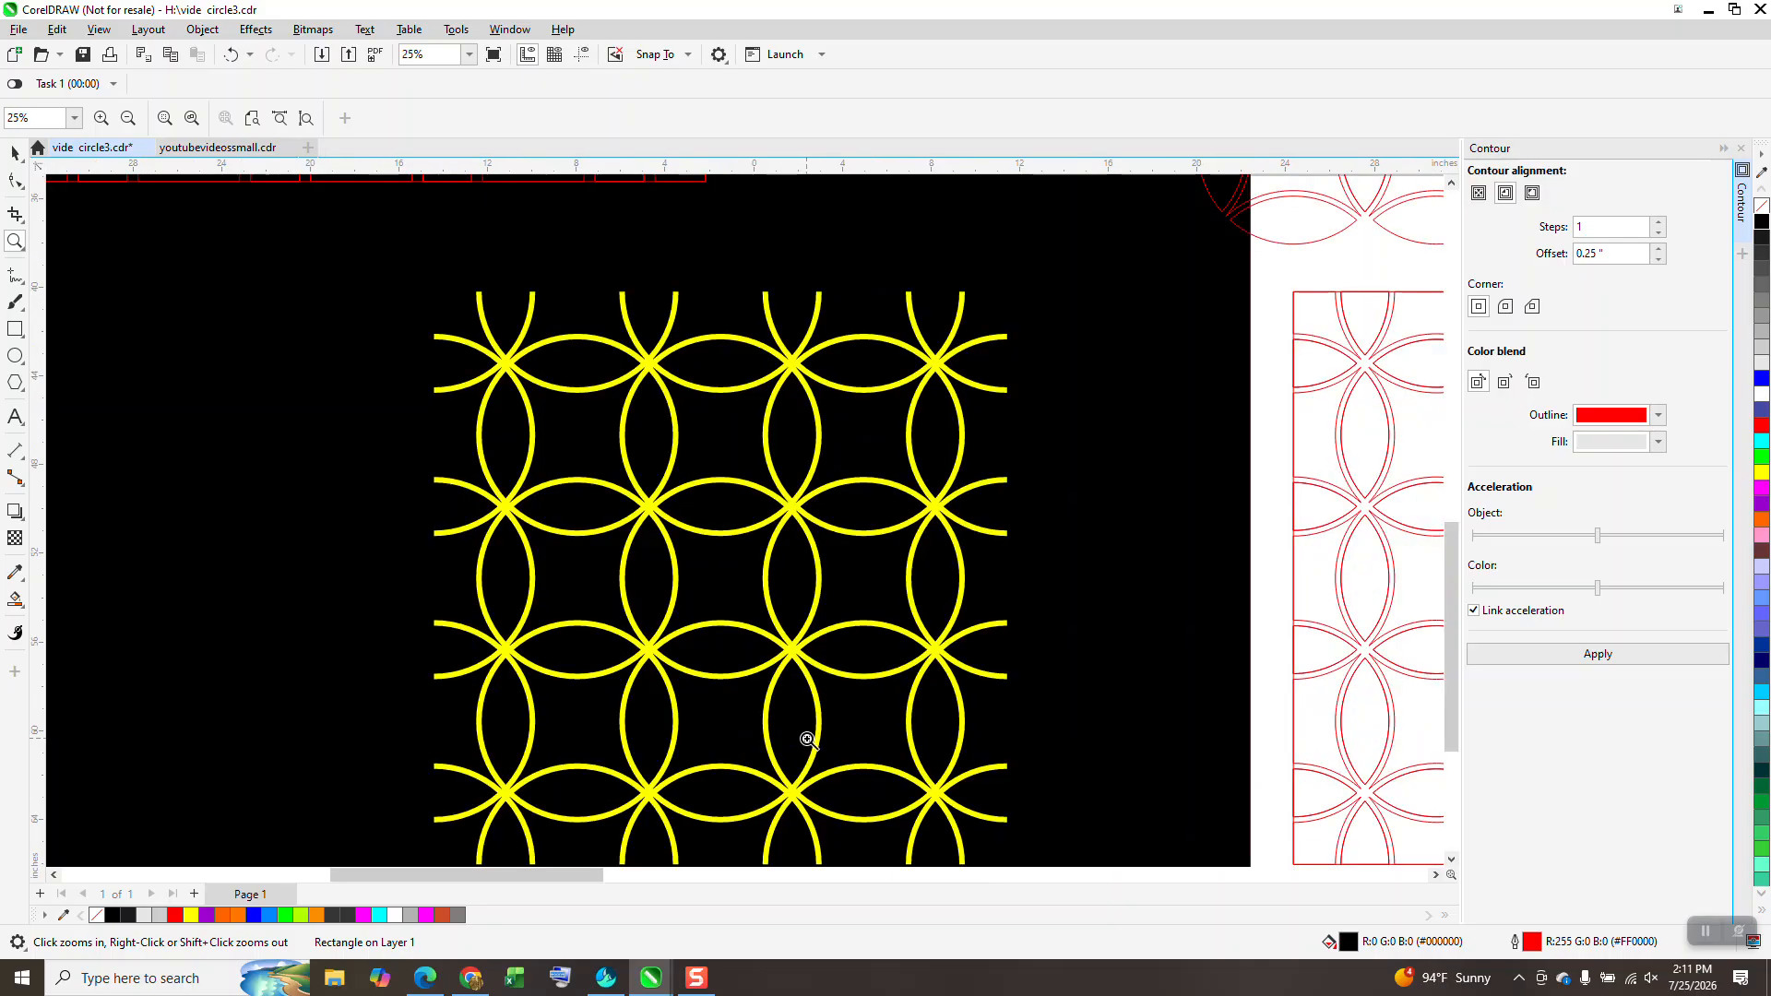
drag(755, 500, 836, 581)
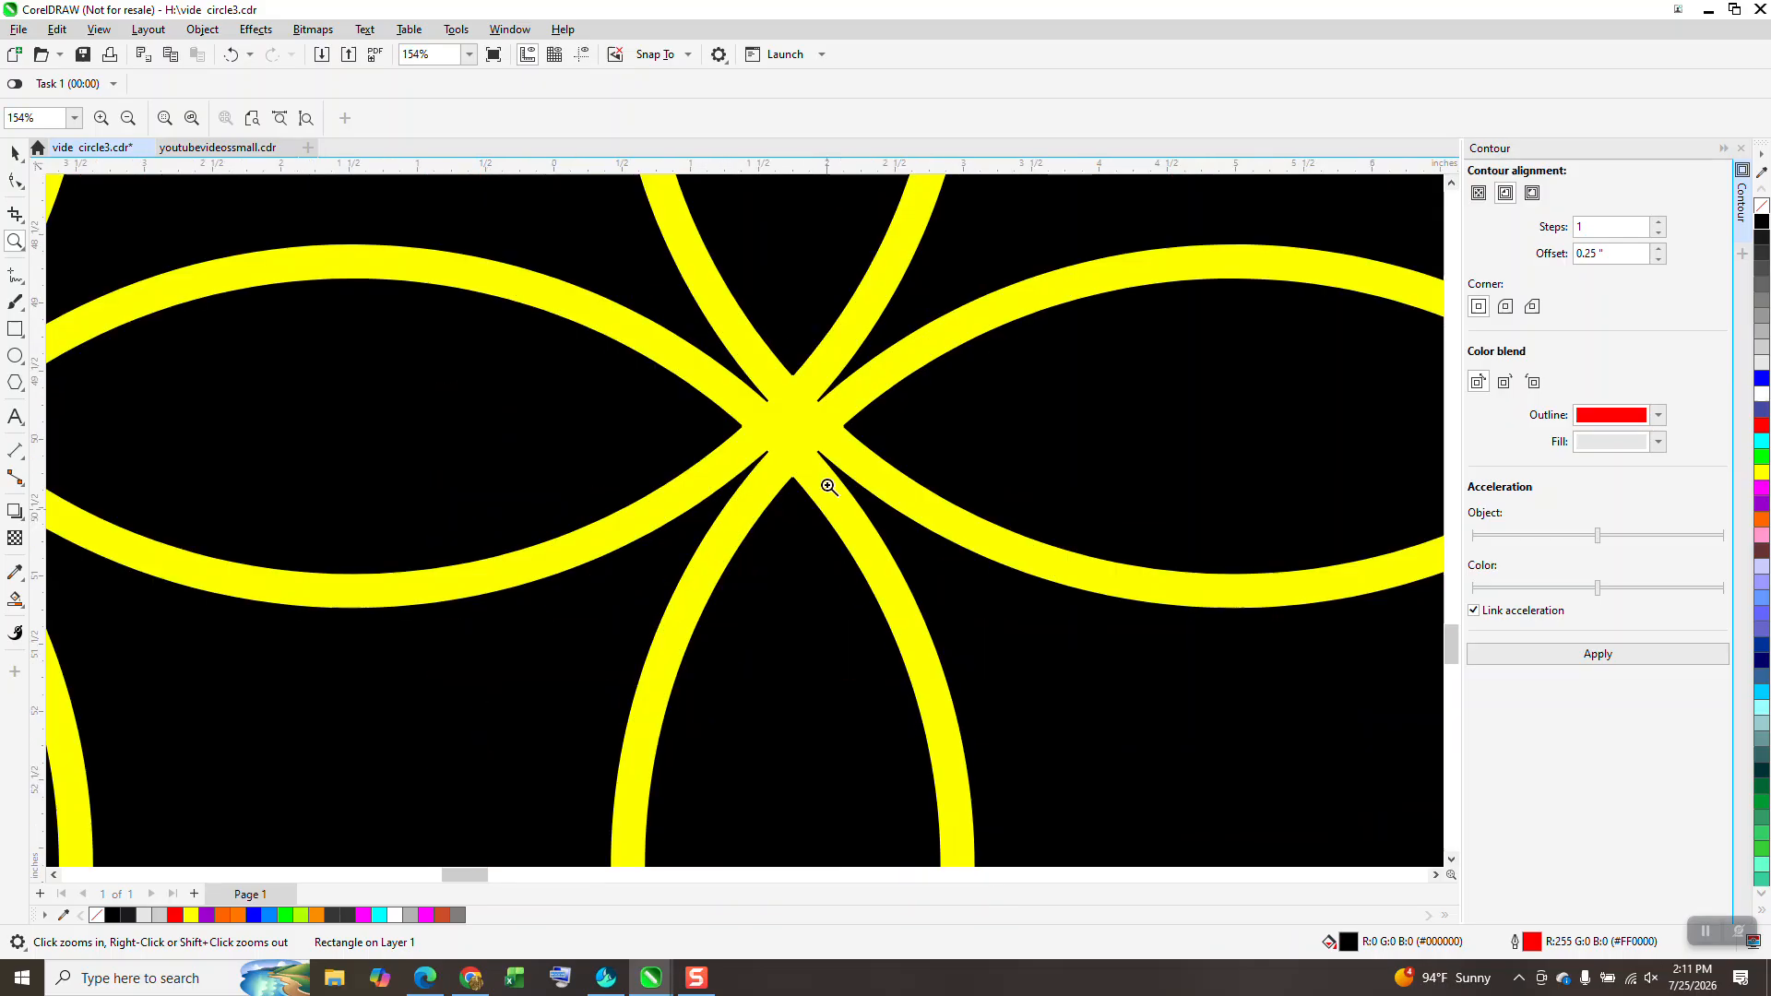
right_click(803, 445)
scroll(803, 445, down, 3)
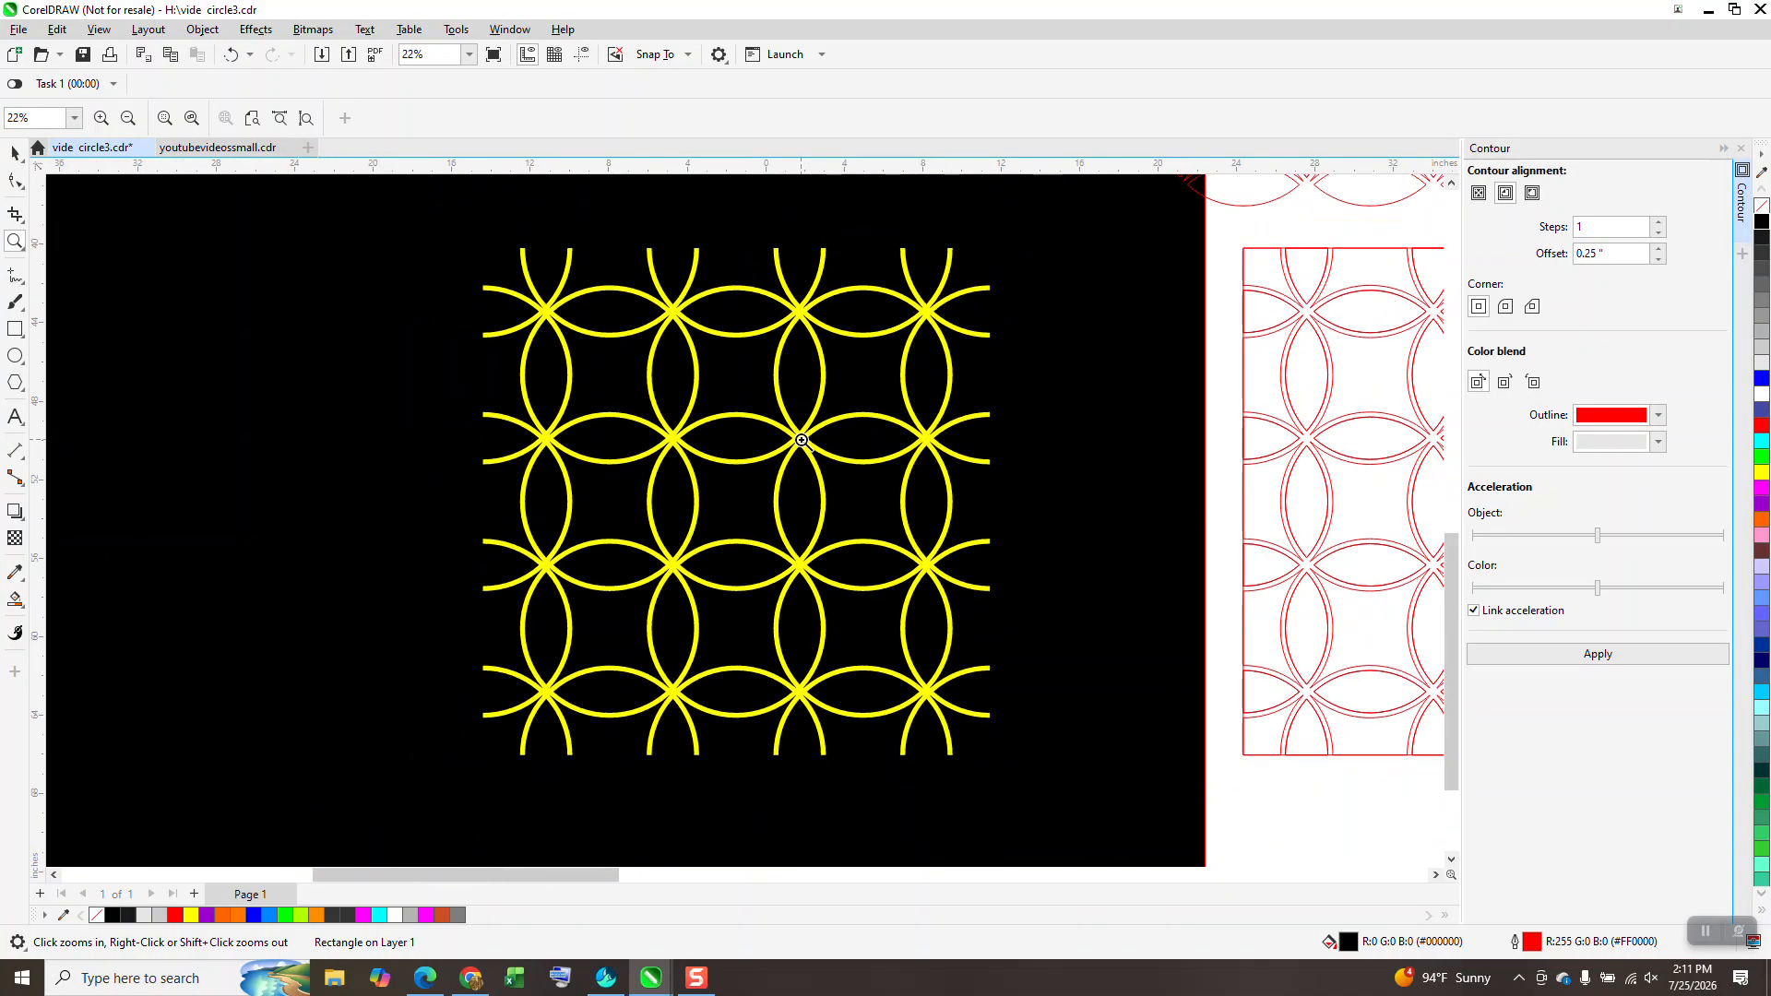
scroll(802, 440, down, 3)
drag(666, 405, 844, 556)
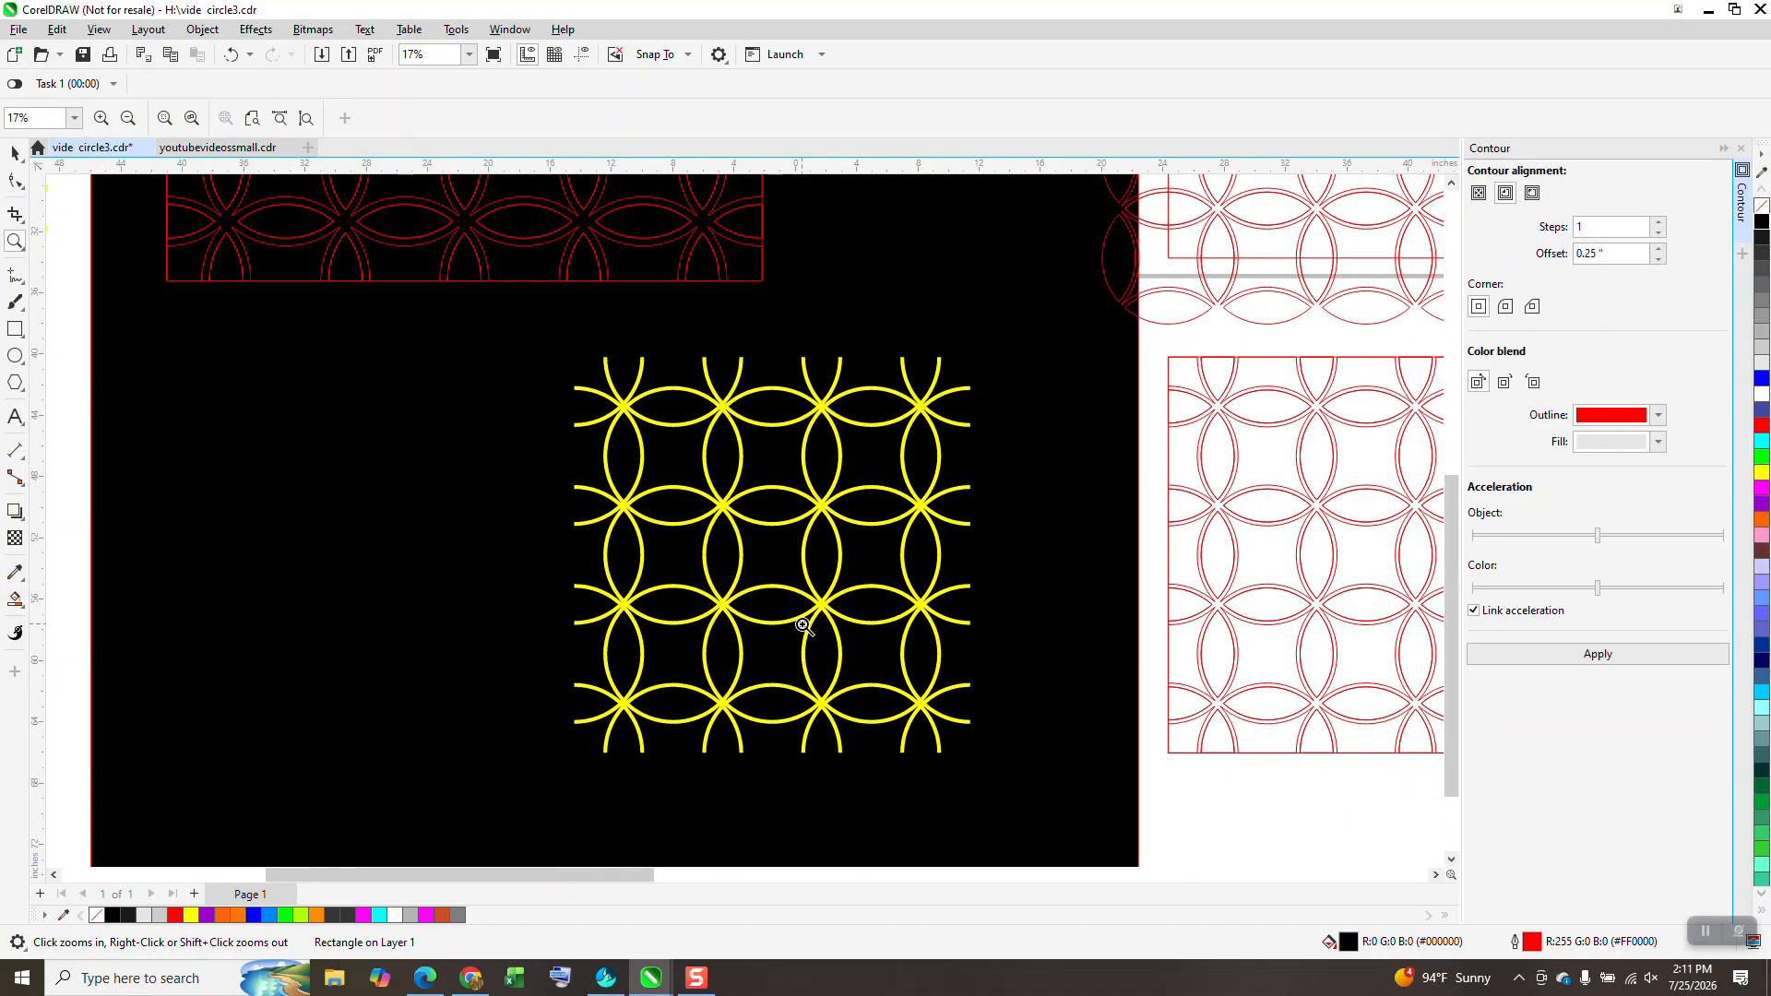
scroll(780, 610, down, 1)
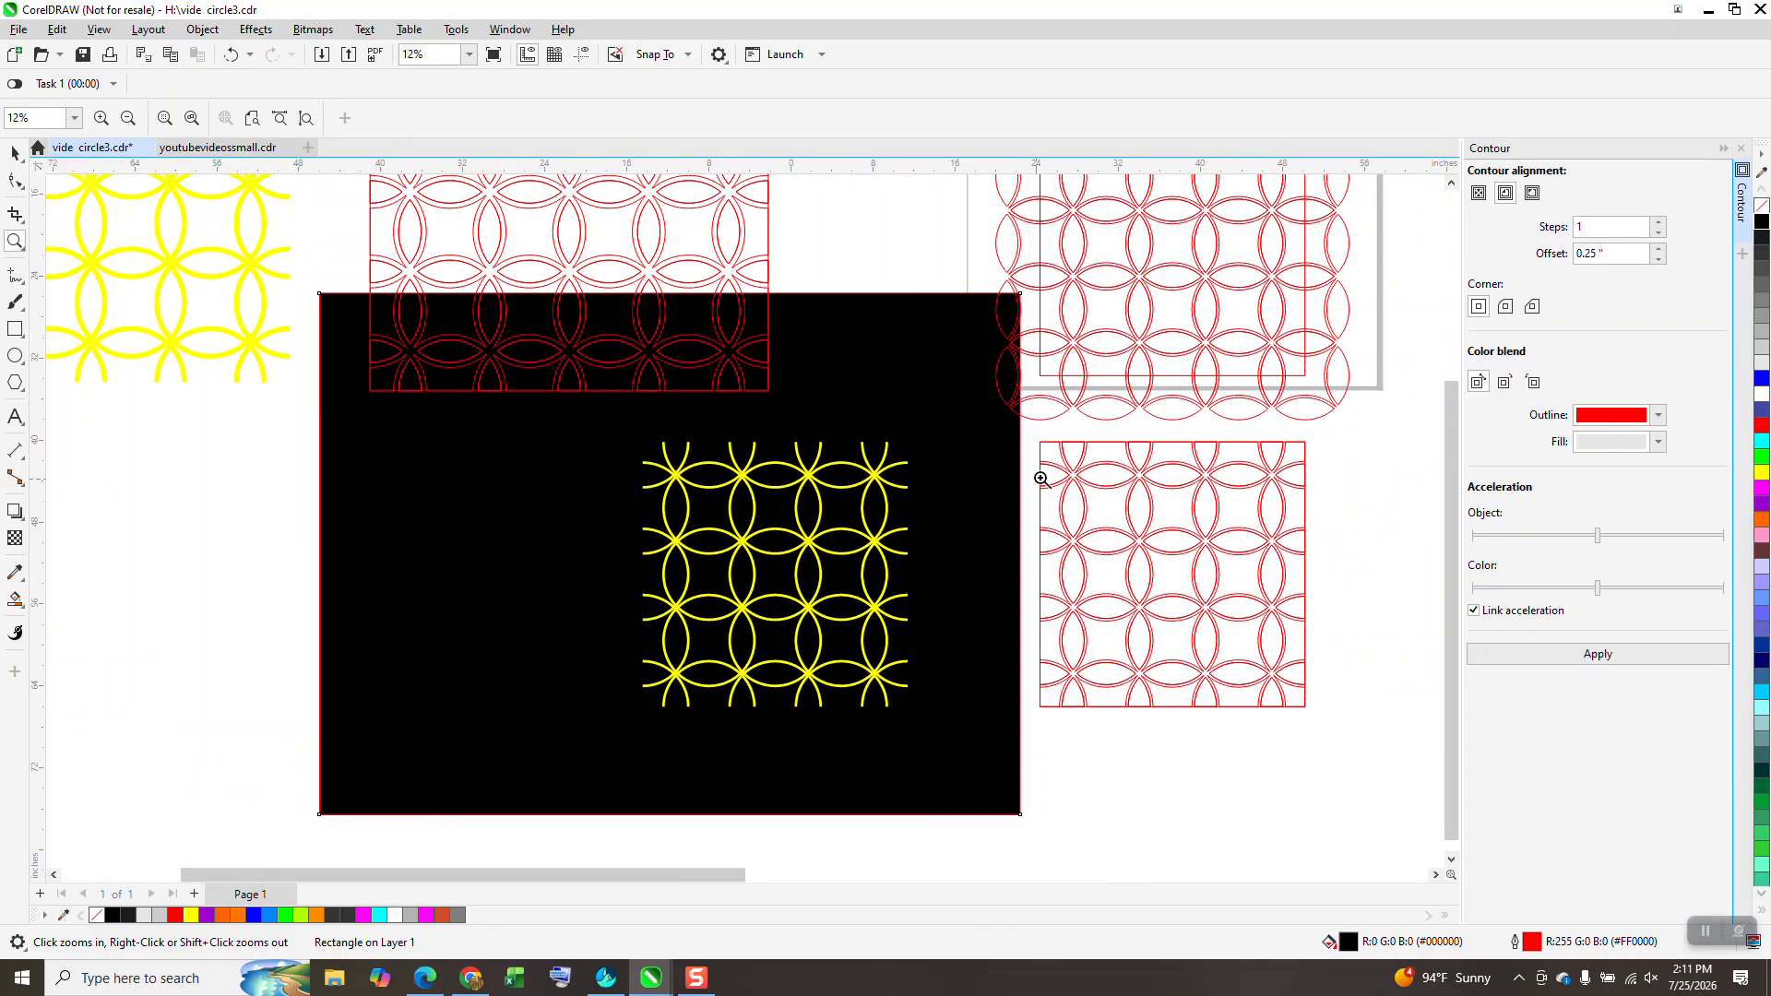
scroll(1153, 525, up, 4)
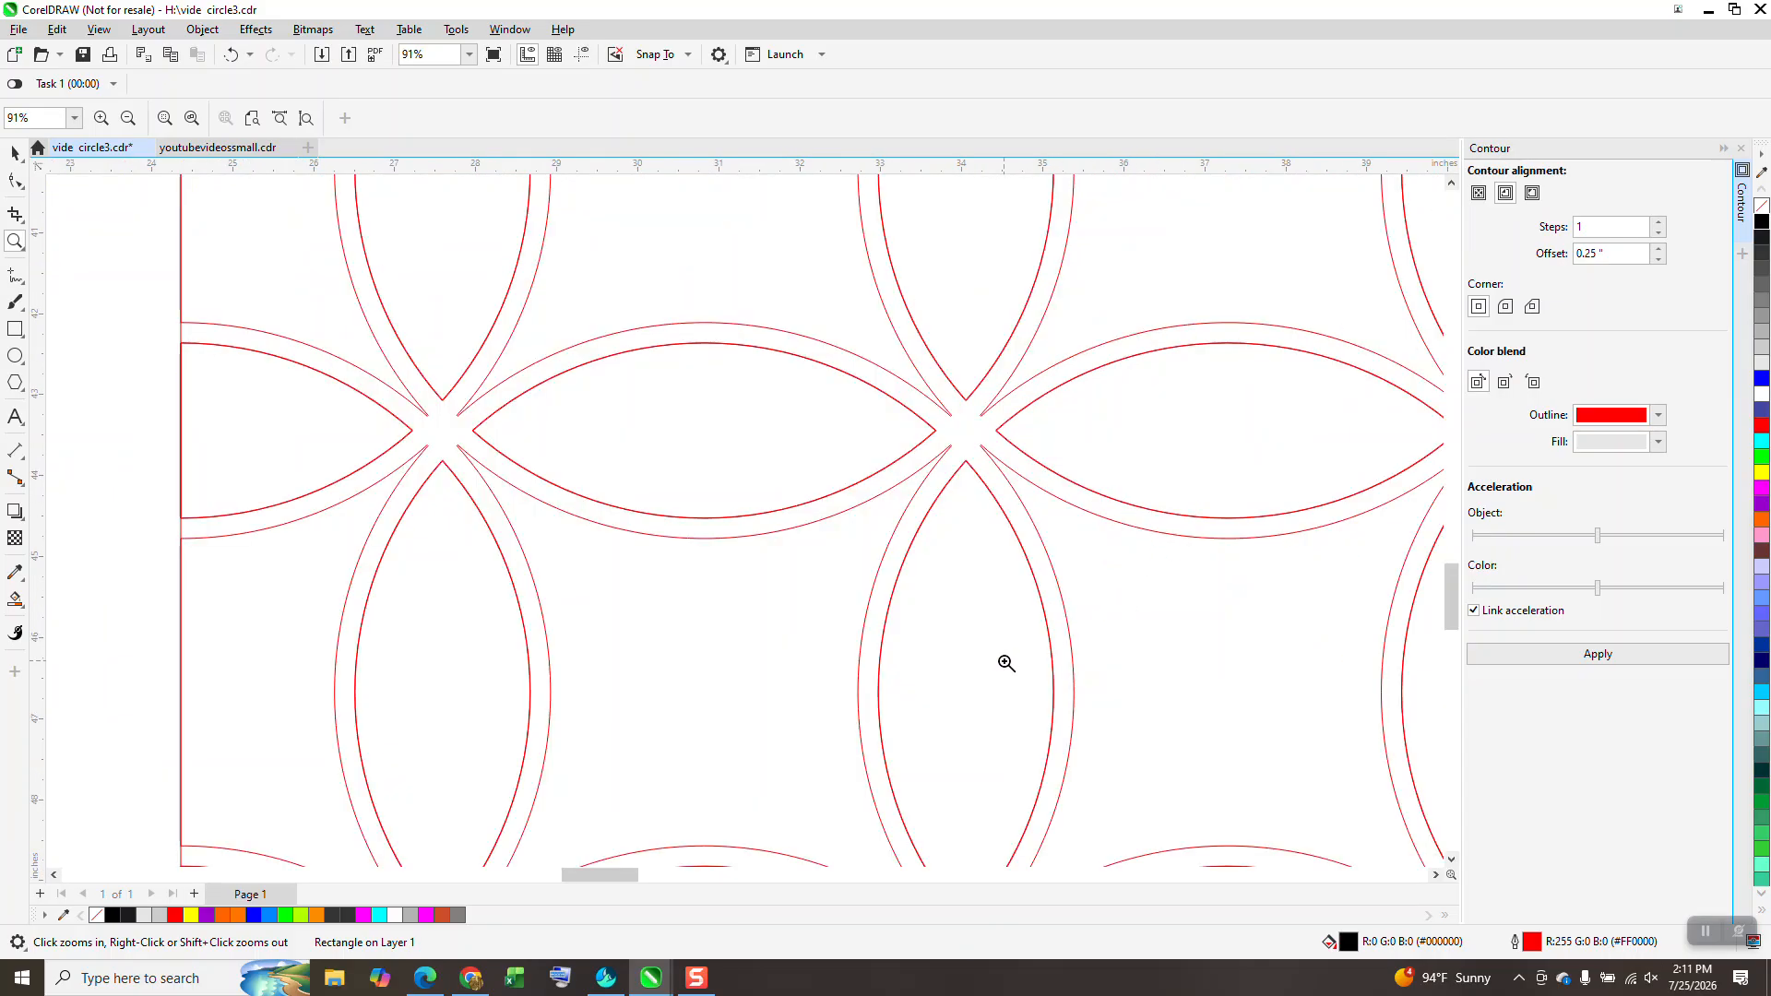
scroll(996, 664, down, 1)
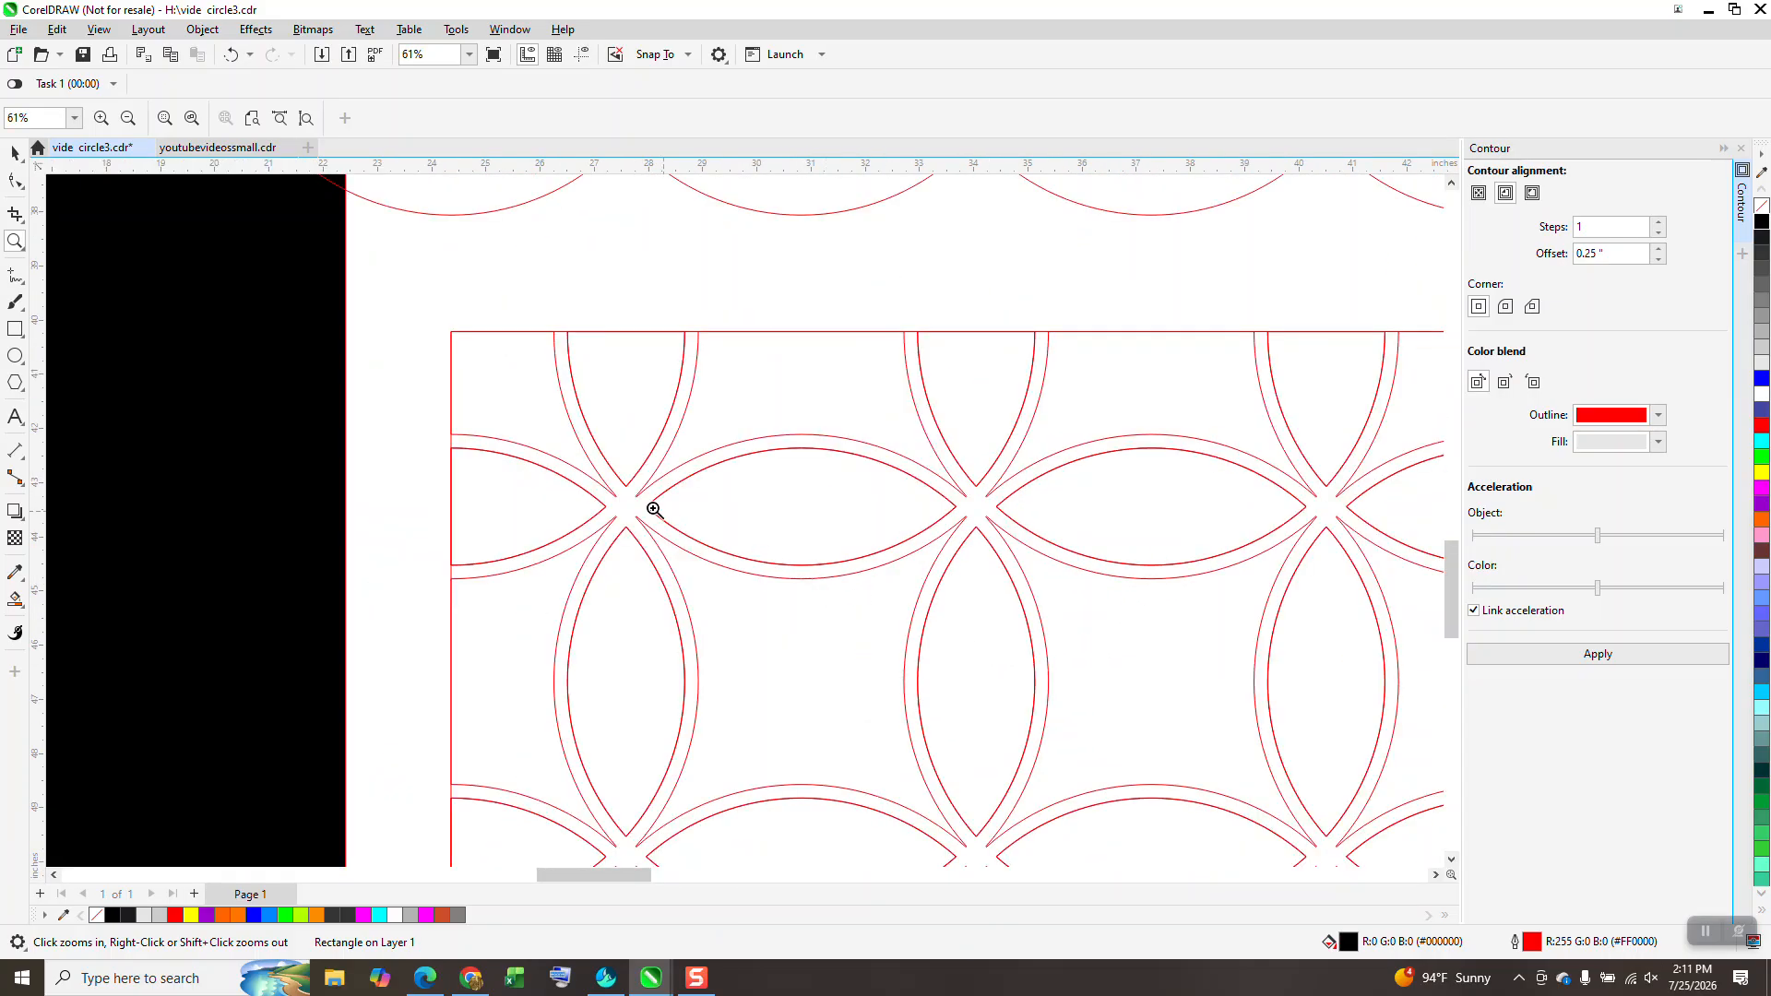
scroll(775, 514, down, 2)
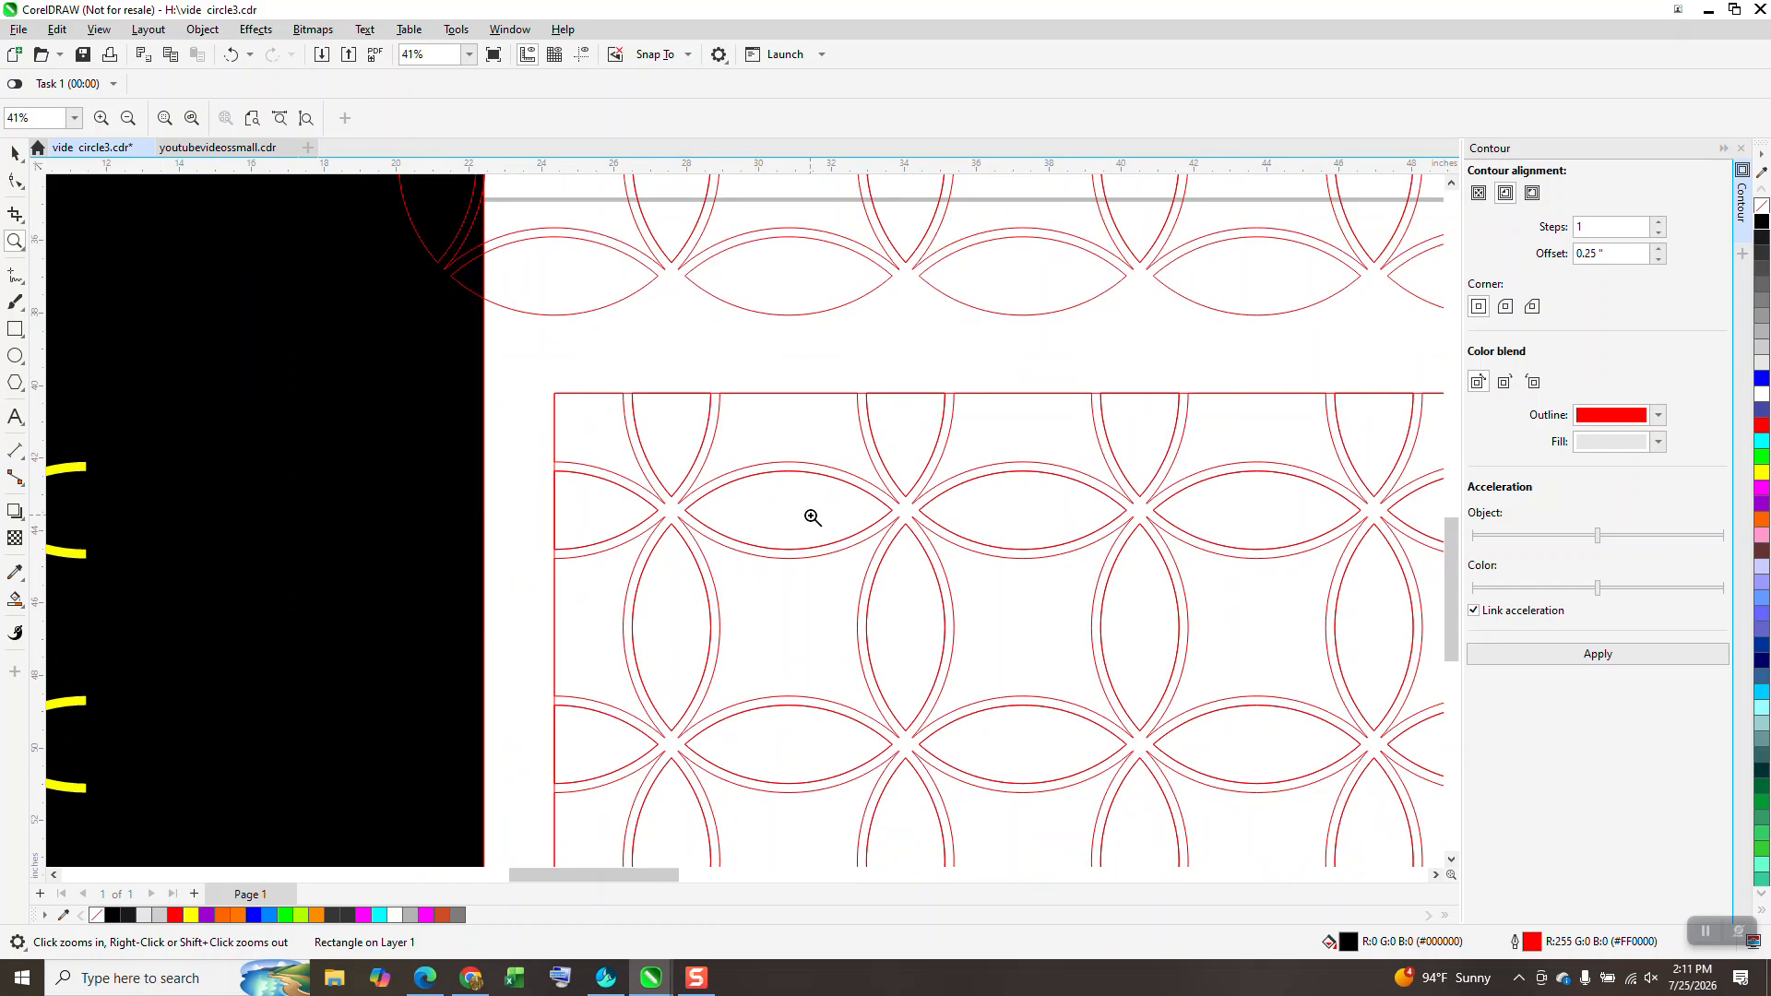
scroll(922, 609, down, 2)
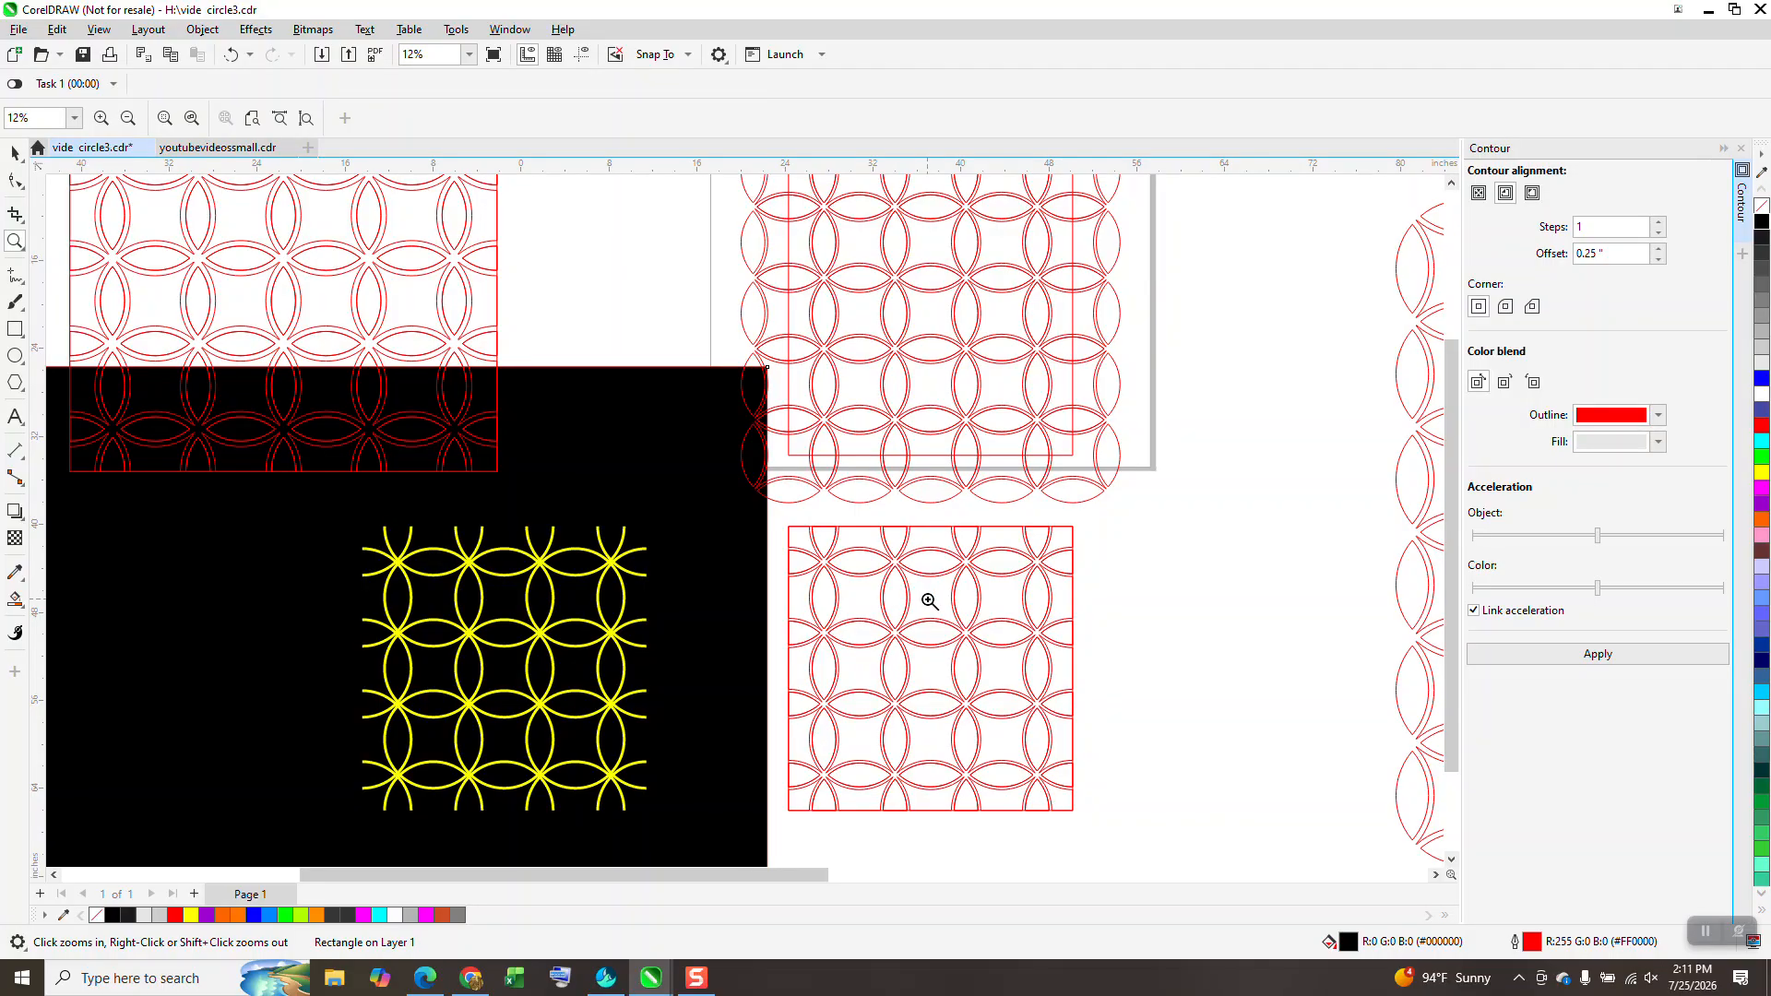
scroll(826, 578, down, 1)
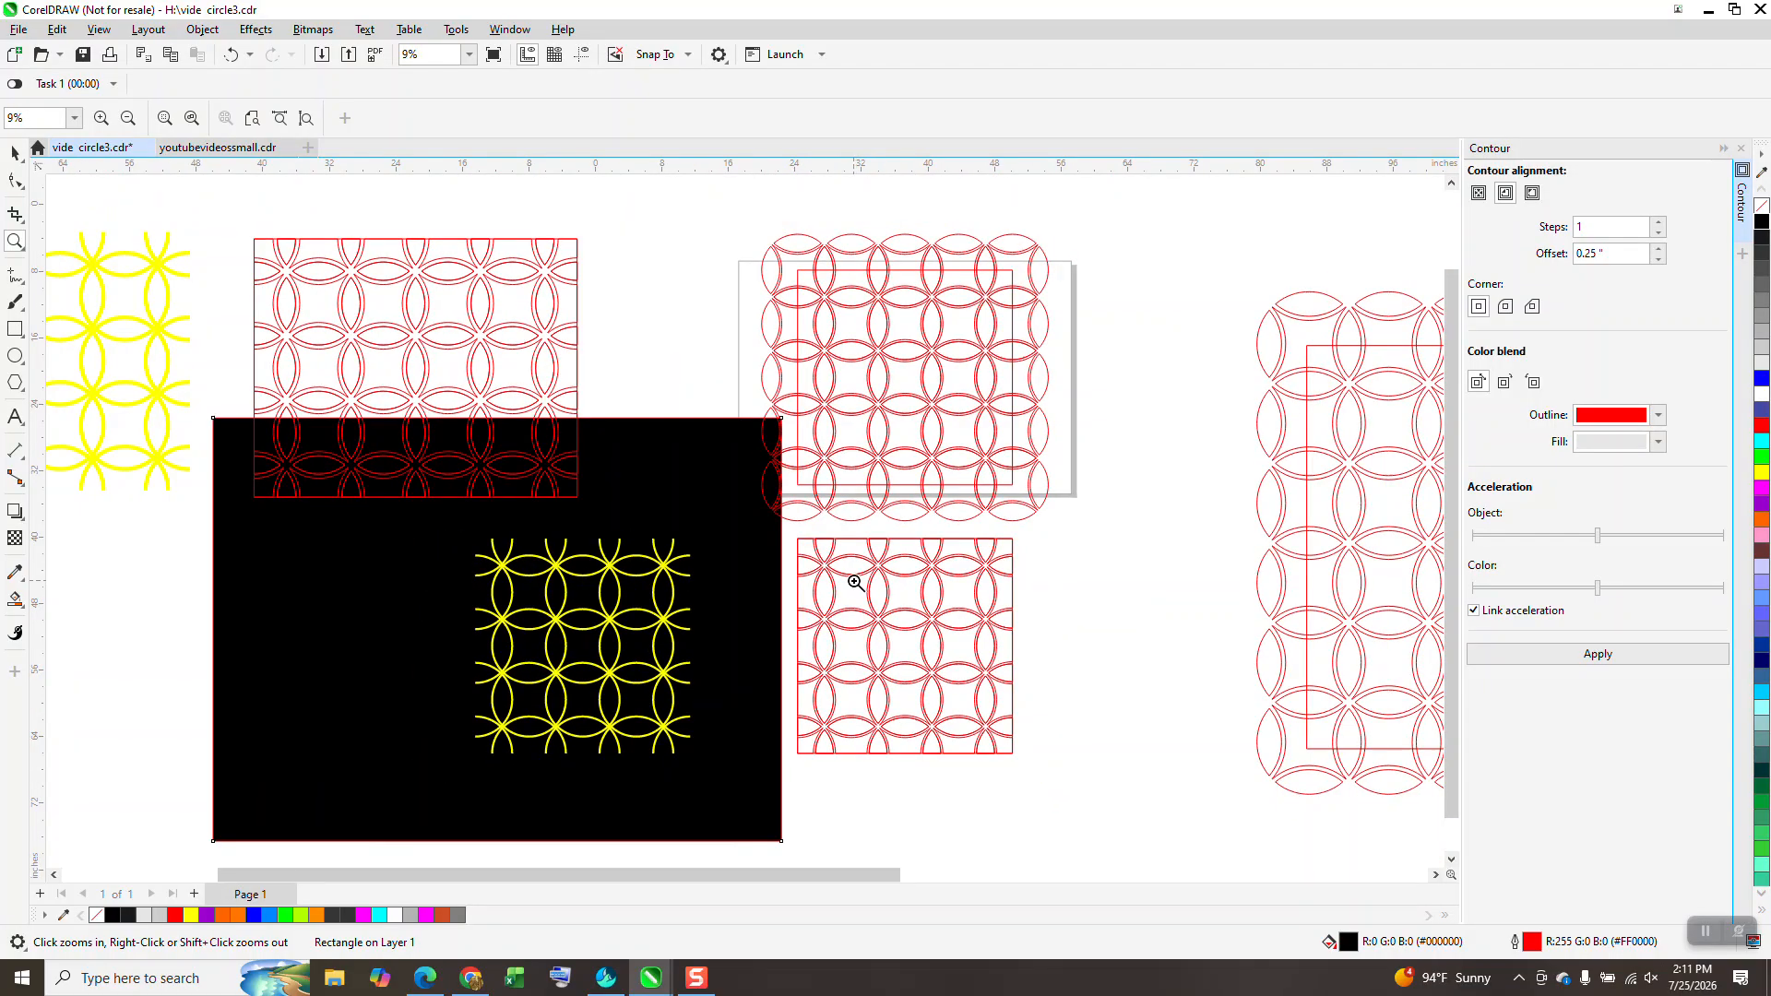
drag(463, 549, 737, 786)
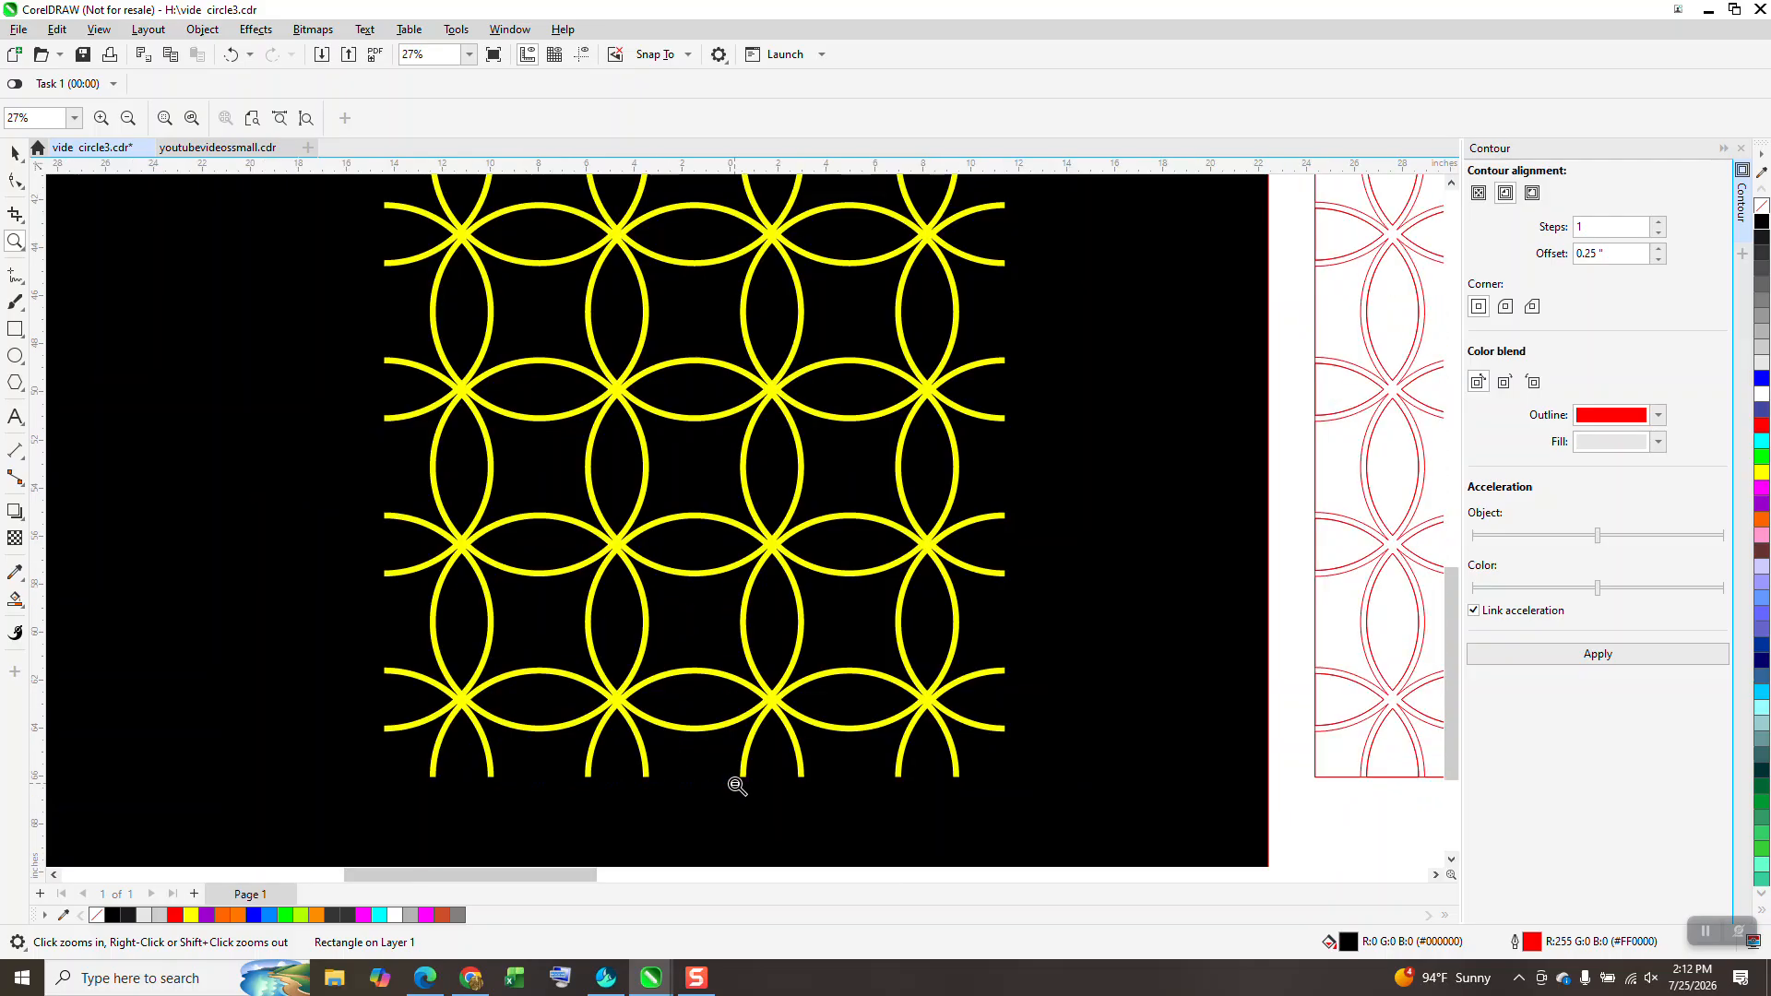